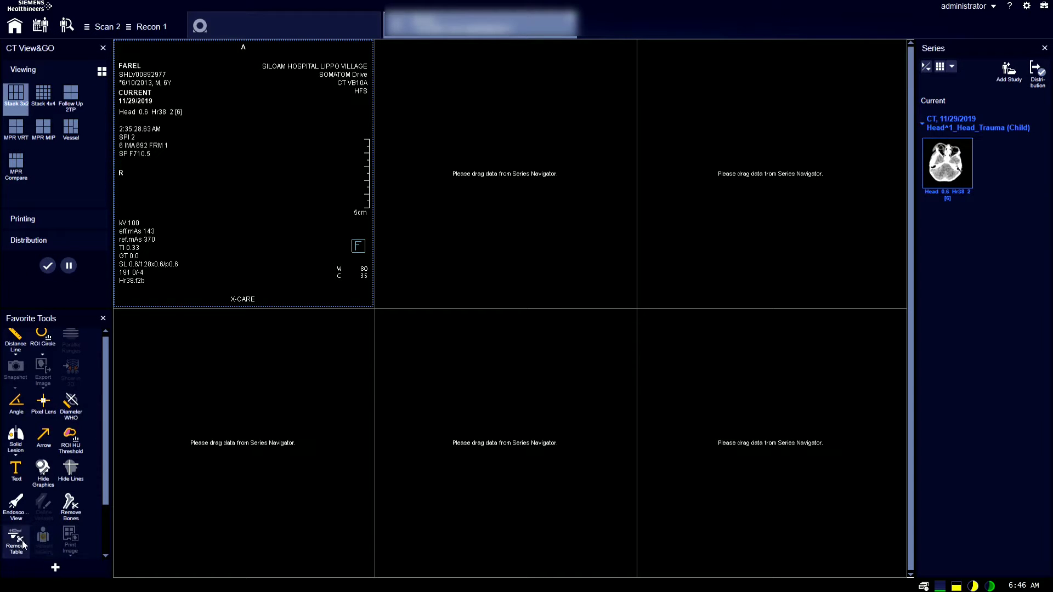
- Reduce the text overlay on the images and load the head series into the MPR VRT layout
scroll(42, 477, "down", 2)
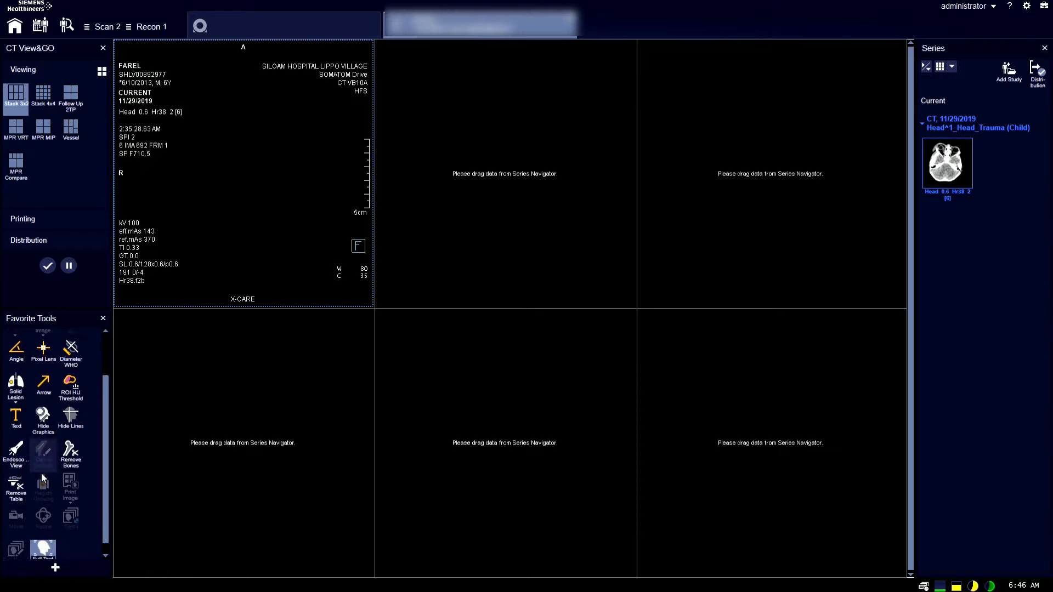
left_click(44, 537)
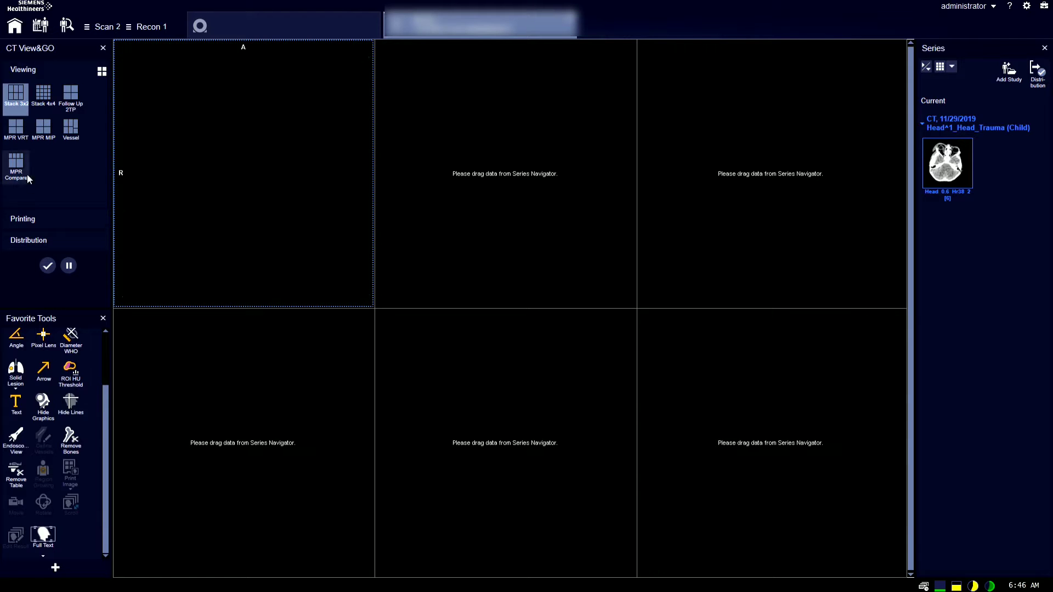
left_click(19, 132)
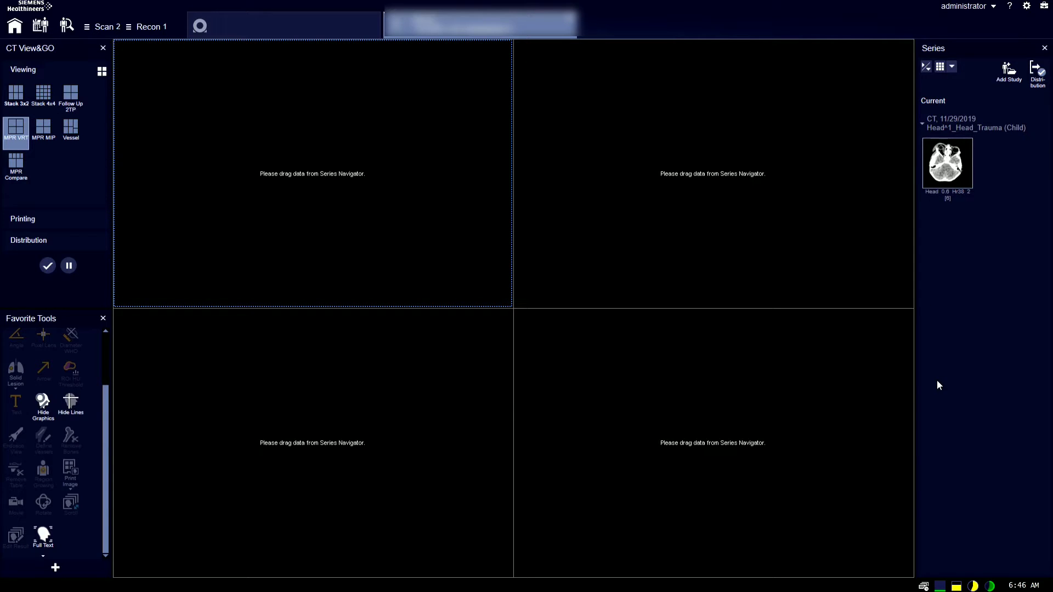
left_click_drag(948, 163, 805, 185)
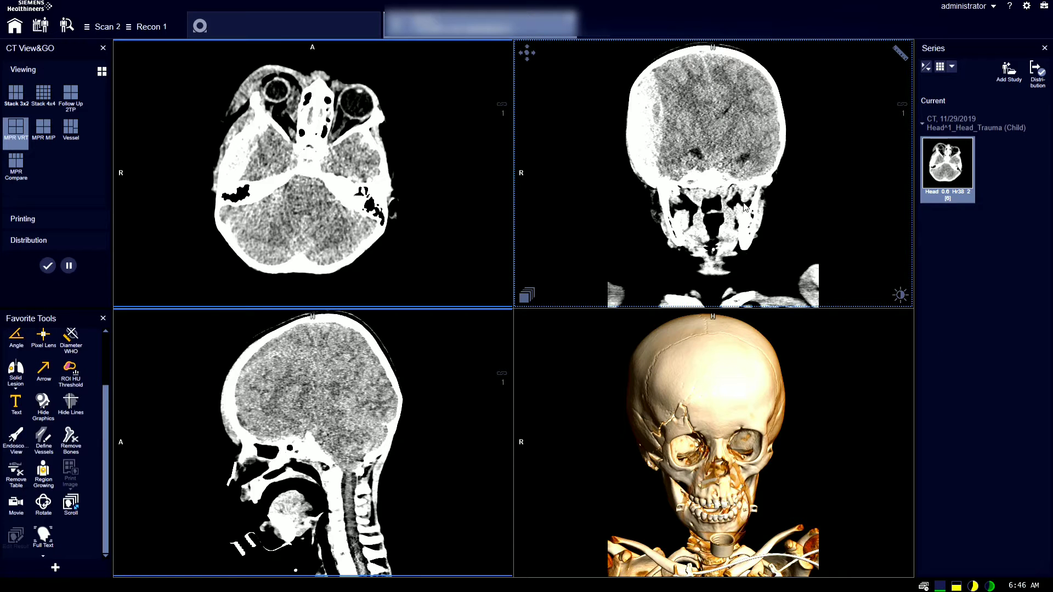
- Examine the bright lesion inside the right side of the skull through the coronal, axial and sagittal slices
left_click(749, 248)
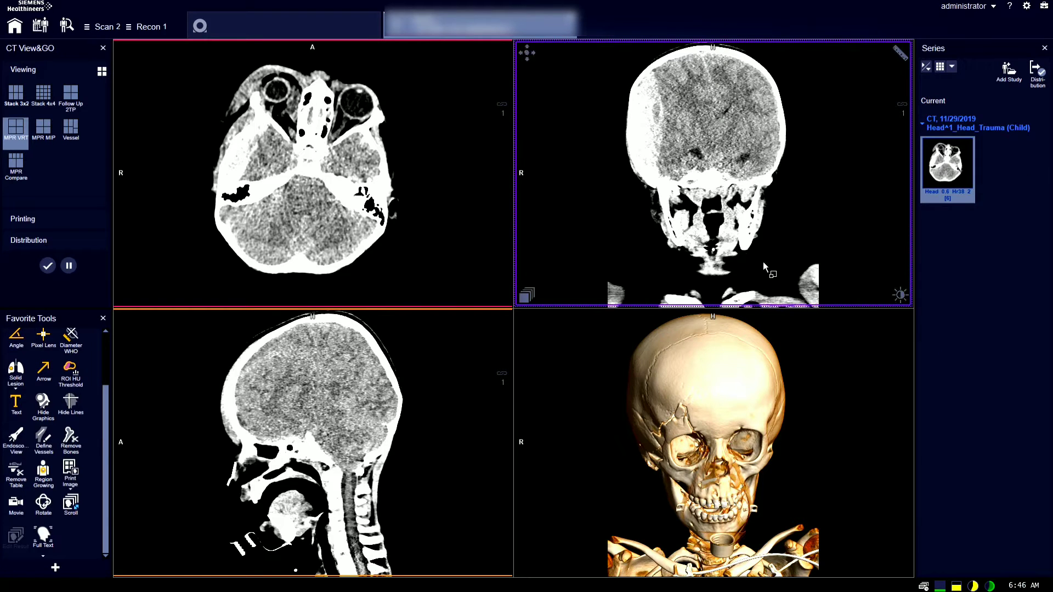
scroll(679, 231, "down", 2)
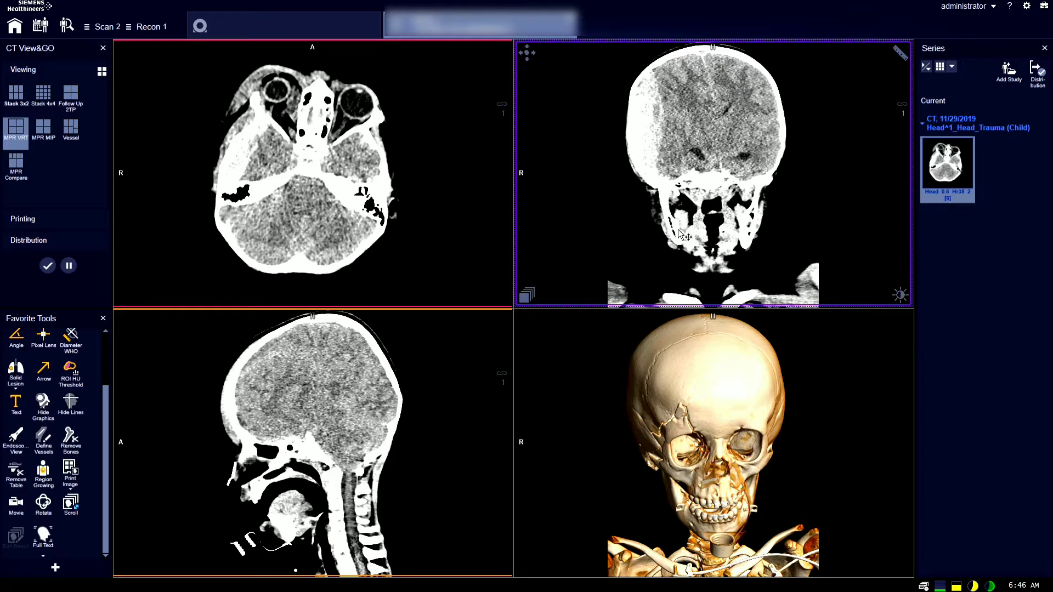
left_click(333, 219)
scroll(333, 219, "up", 10)
scroll(245, 160, "up", 10)
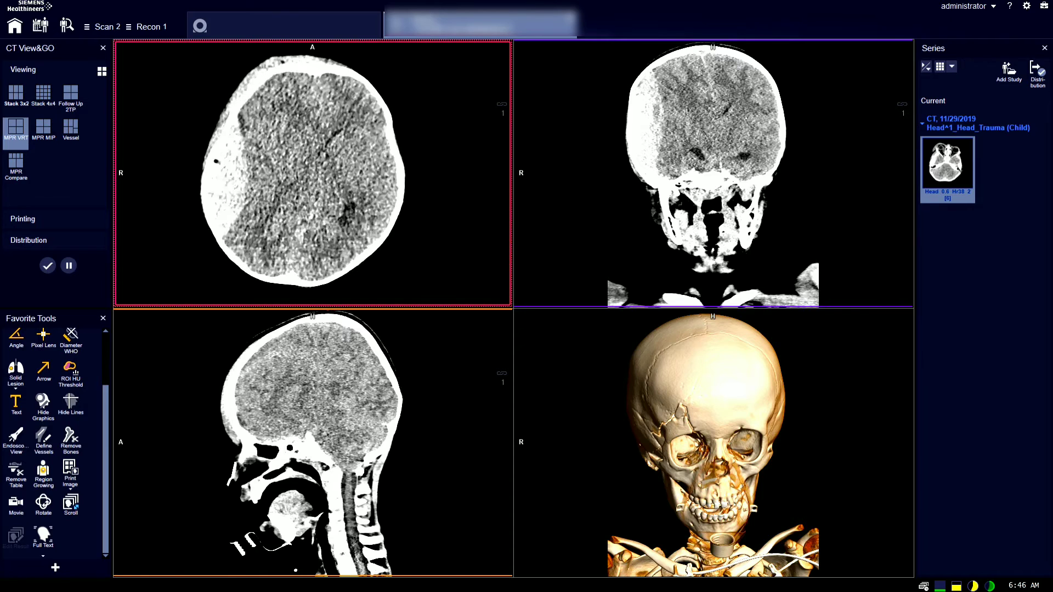
left_click(757, 245)
scroll(757, 245, "down", 5)
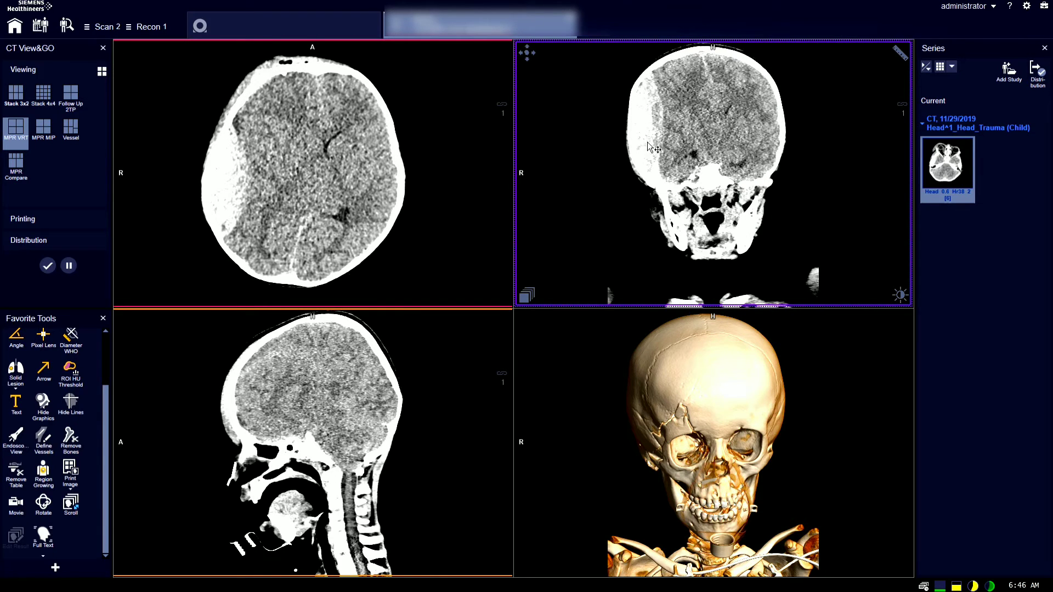
left_click(253, 497)
scroll(253, 497, "down", 10)
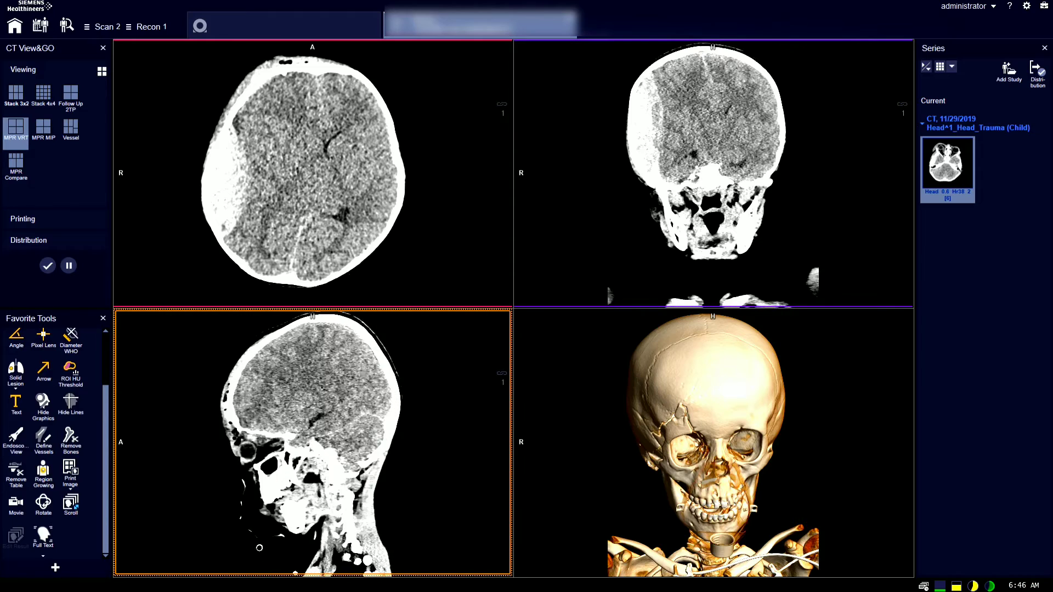
scroll(313, 441, "down", 10)
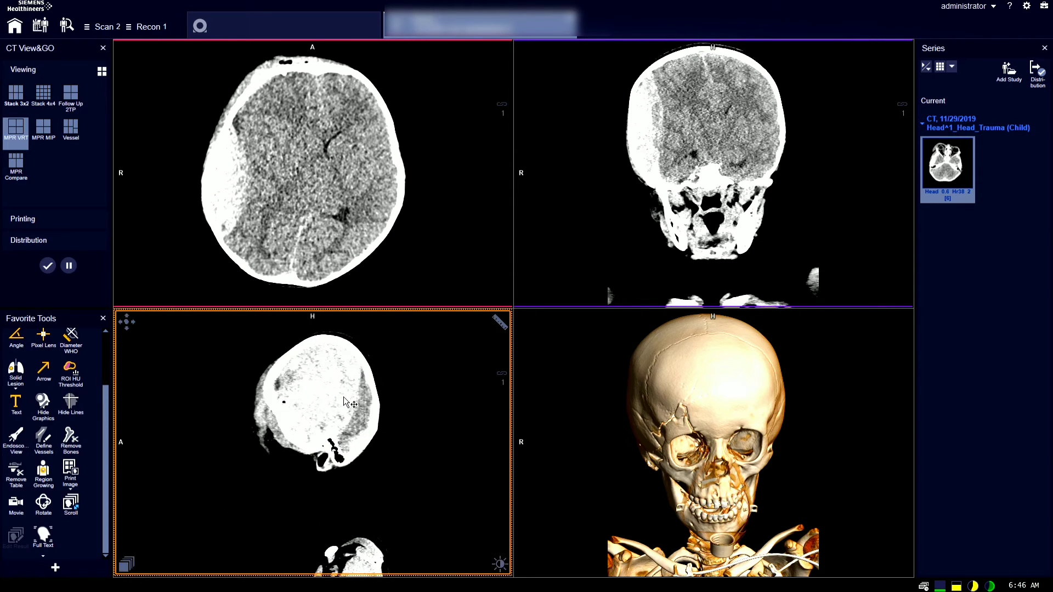
- Rotate the volume-rendered skull to view the fracture above the right eye socket from the right front
left_click(864, 543)
left_click_drag(658, 535, 745, 543)
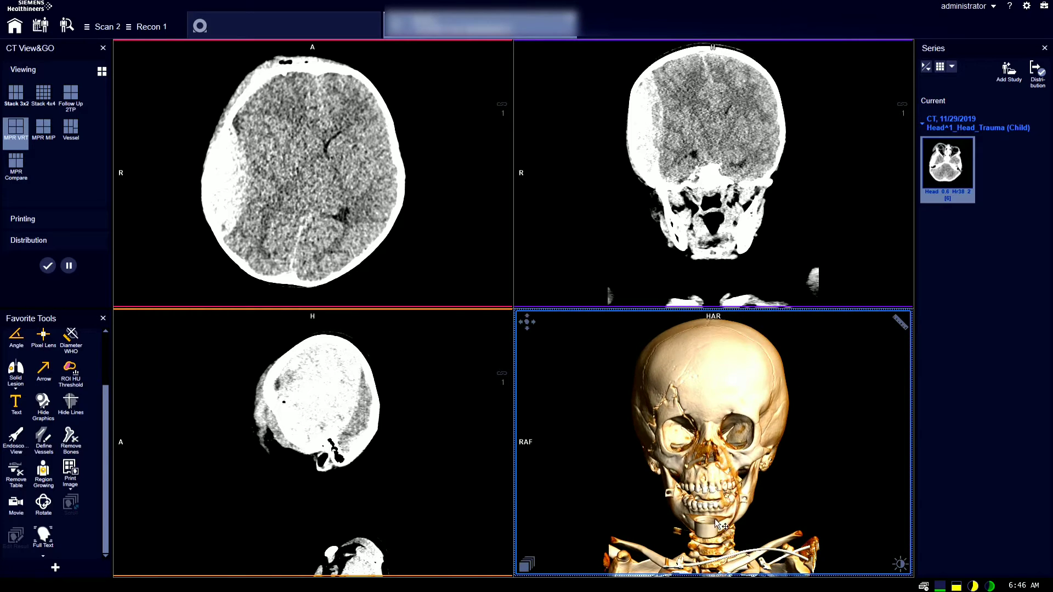
left_click_drag(652, 466, 678, 410)
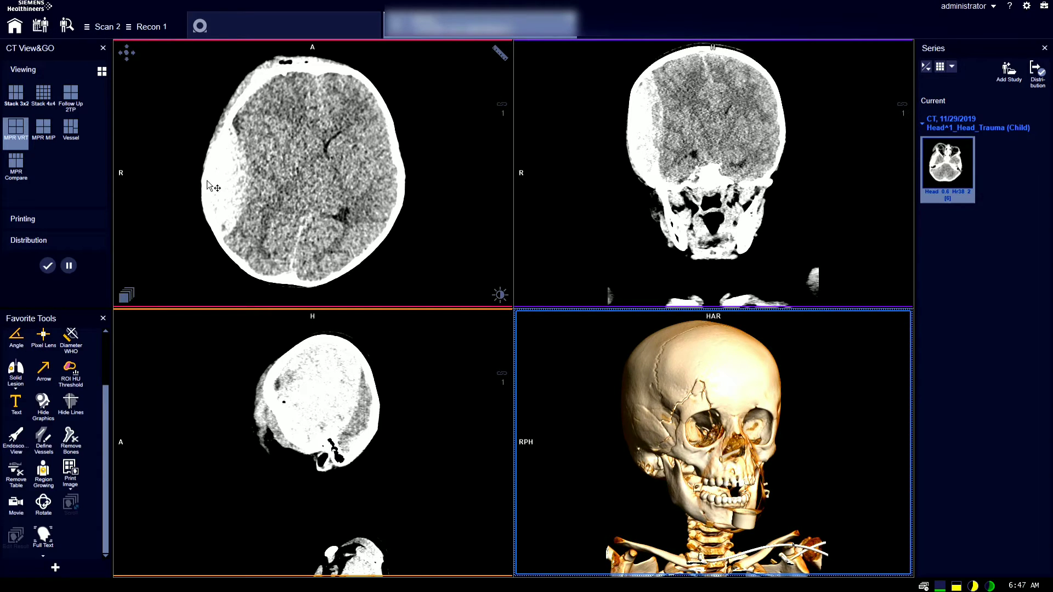
- Start Region Growing for the volume-rendered view and move the Anatomy Visualizer dialog clear of the slice images
left_click(128, 51)
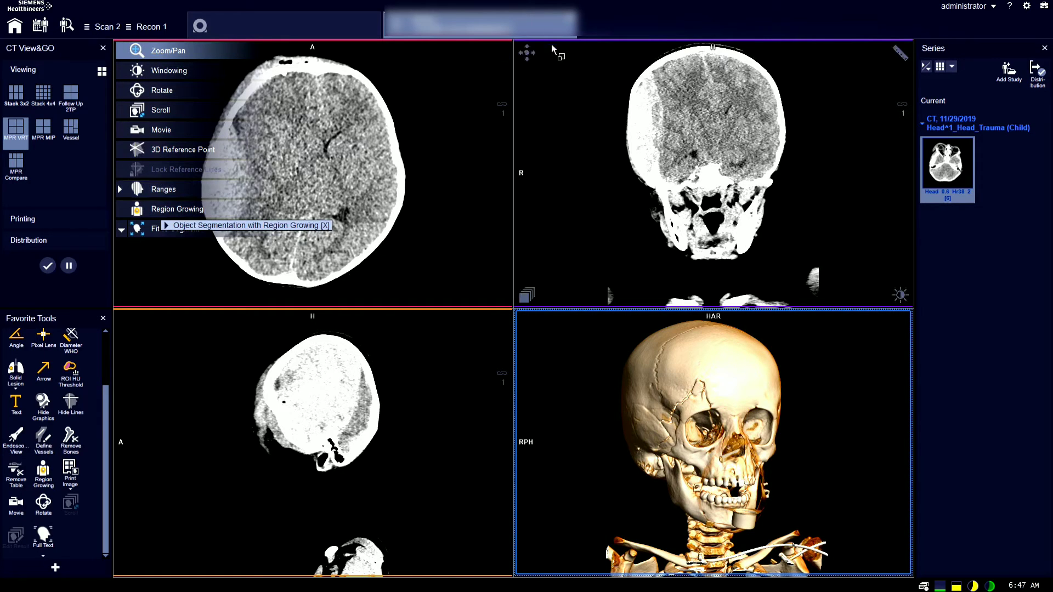
left_click(533, 50)
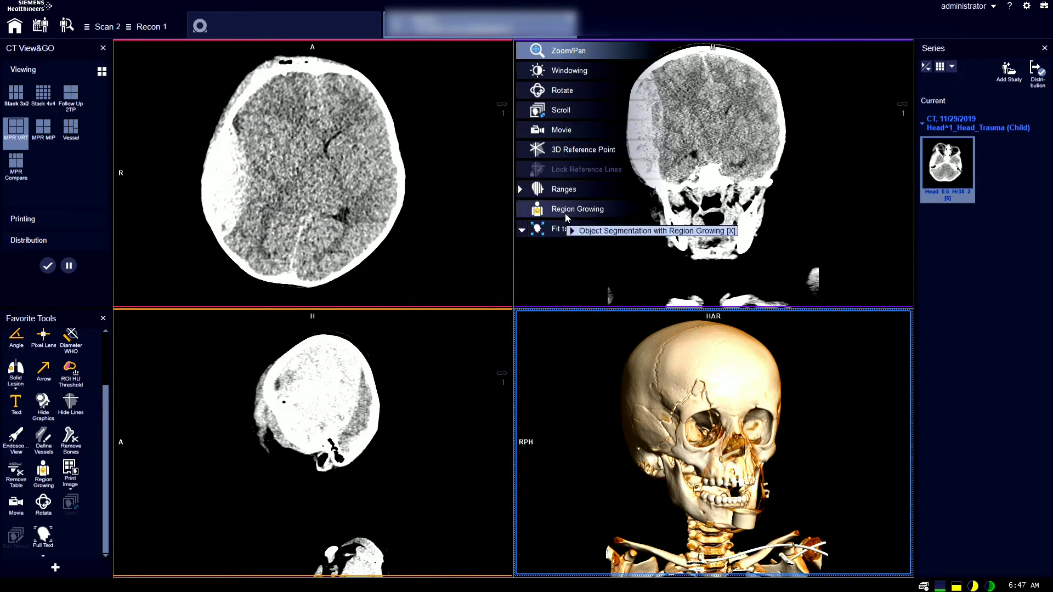
left_click(530, 323)
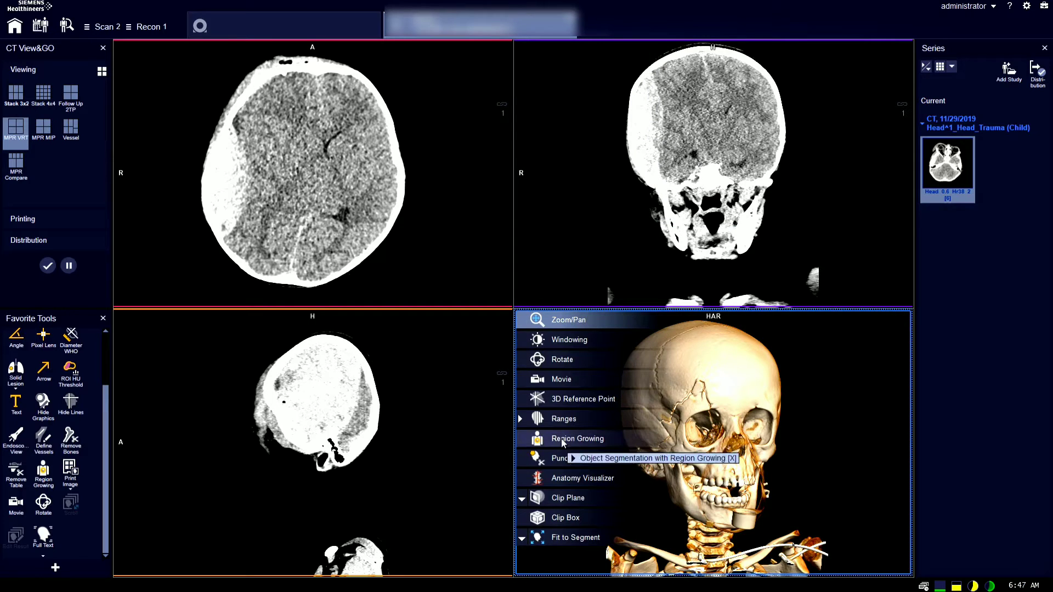
left_click(126, 324)
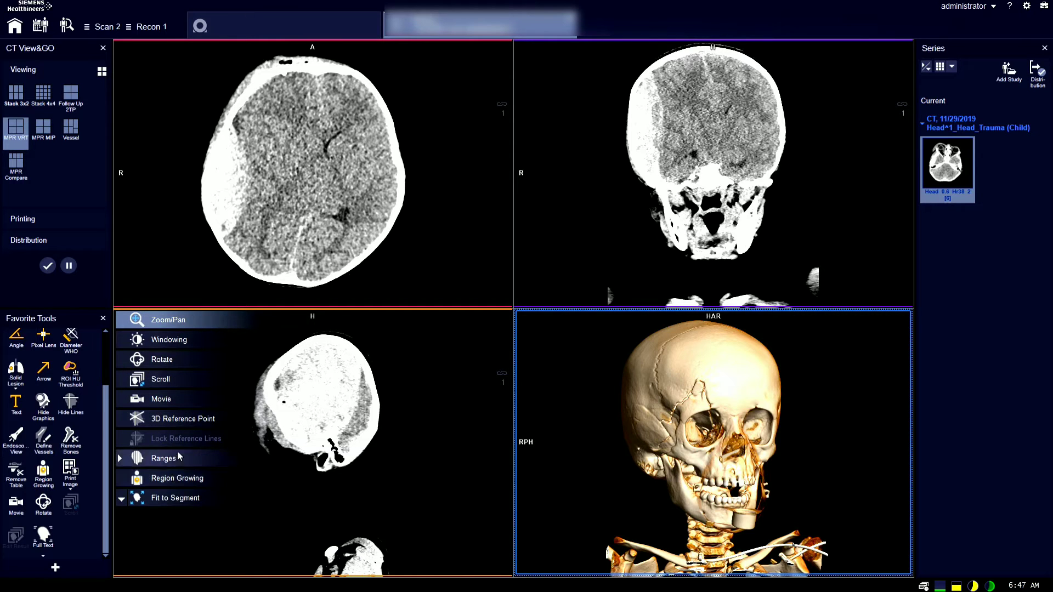
left_click(537, 321)
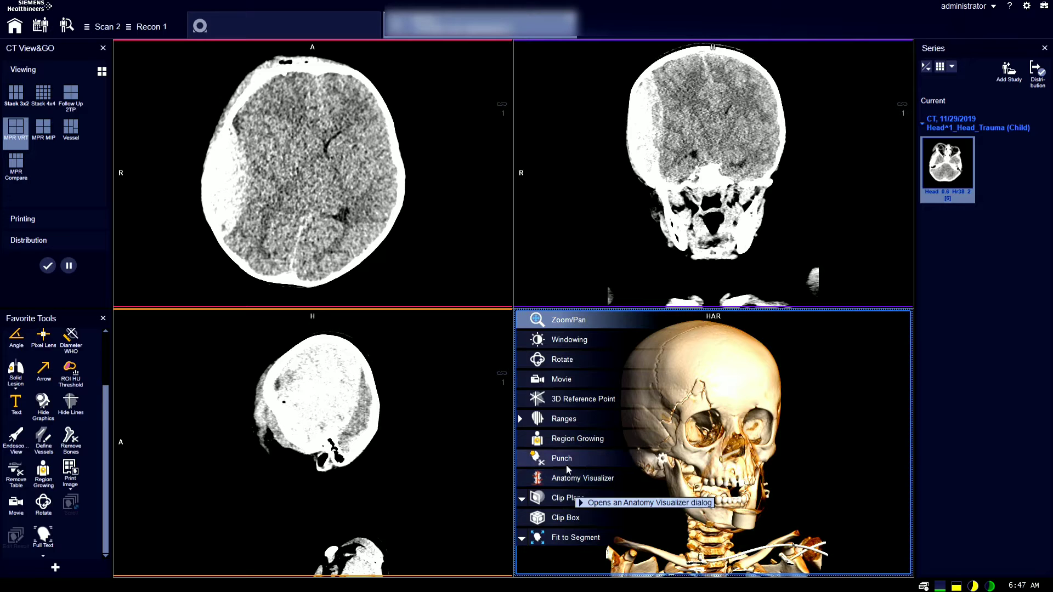
left_click(570, 436)
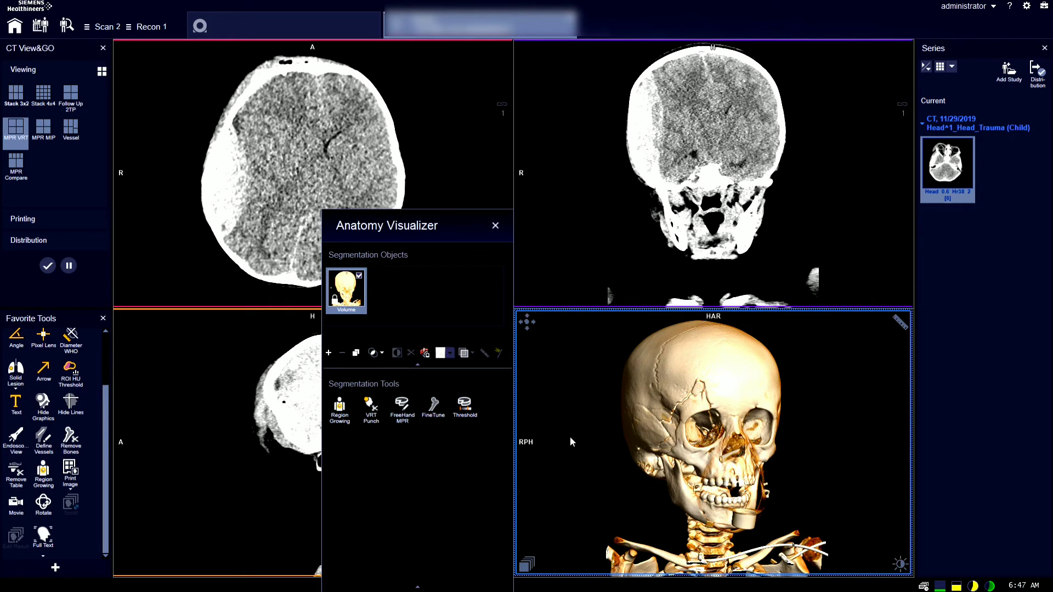
left_click_drag(390, 219, 918, 185)
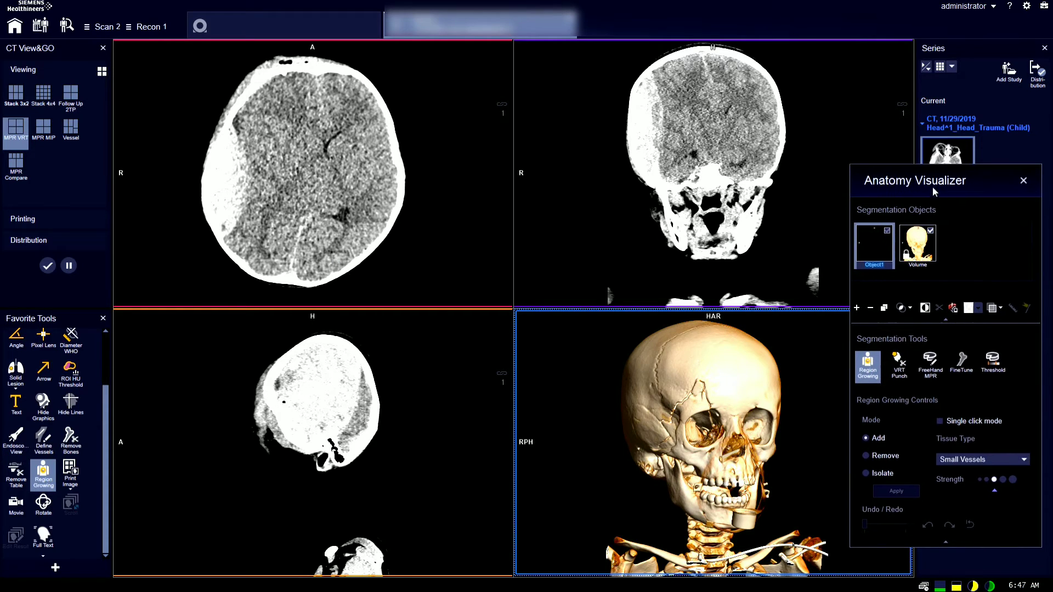
- Duplicate the Volume segmentation object and delete the empty Object1
right_click(914, 245)
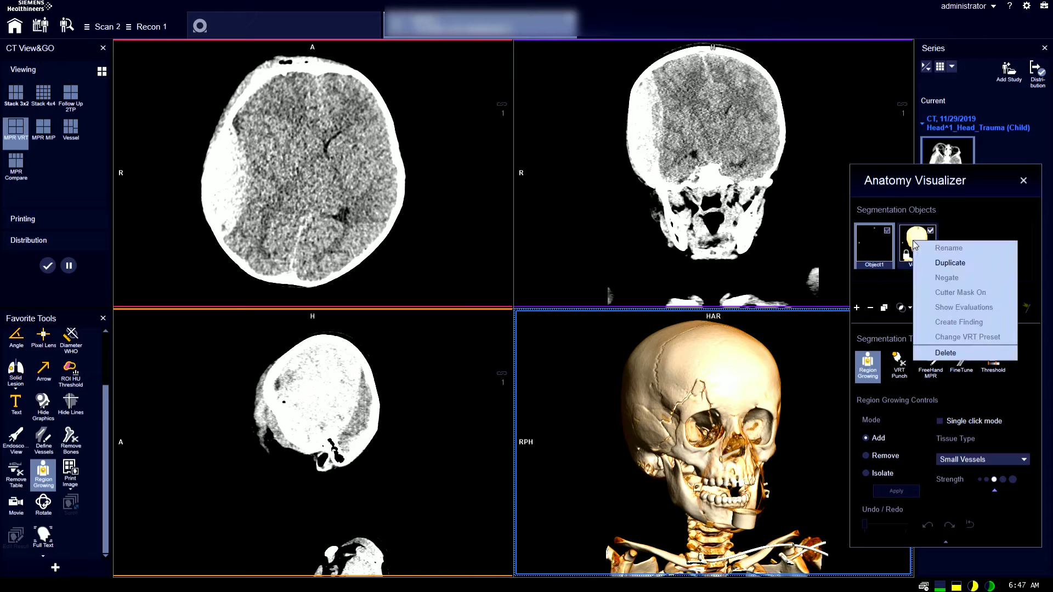
left_click(926, 266)
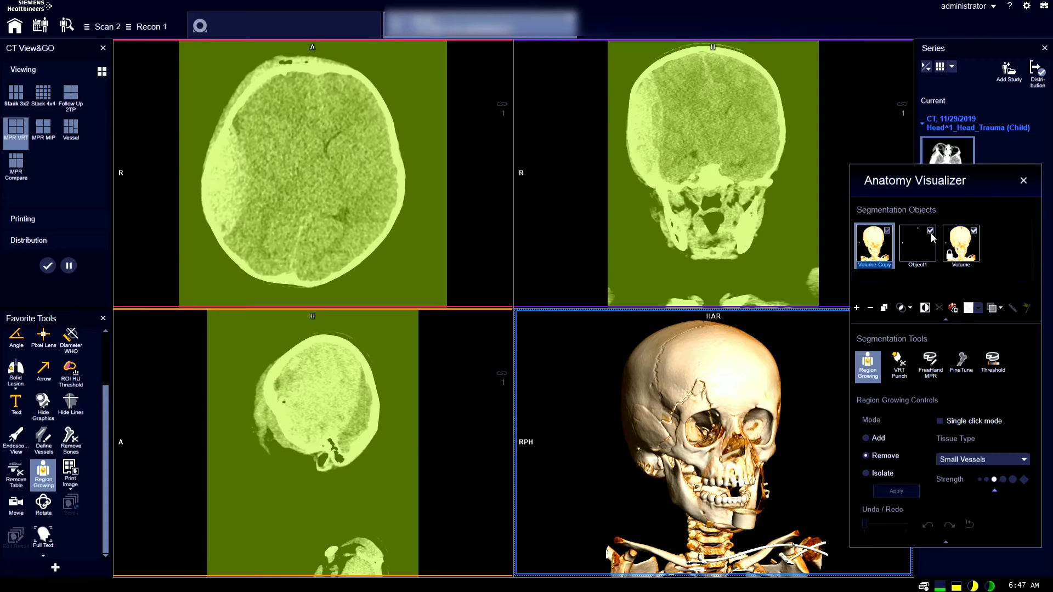
right_click(915, 251)
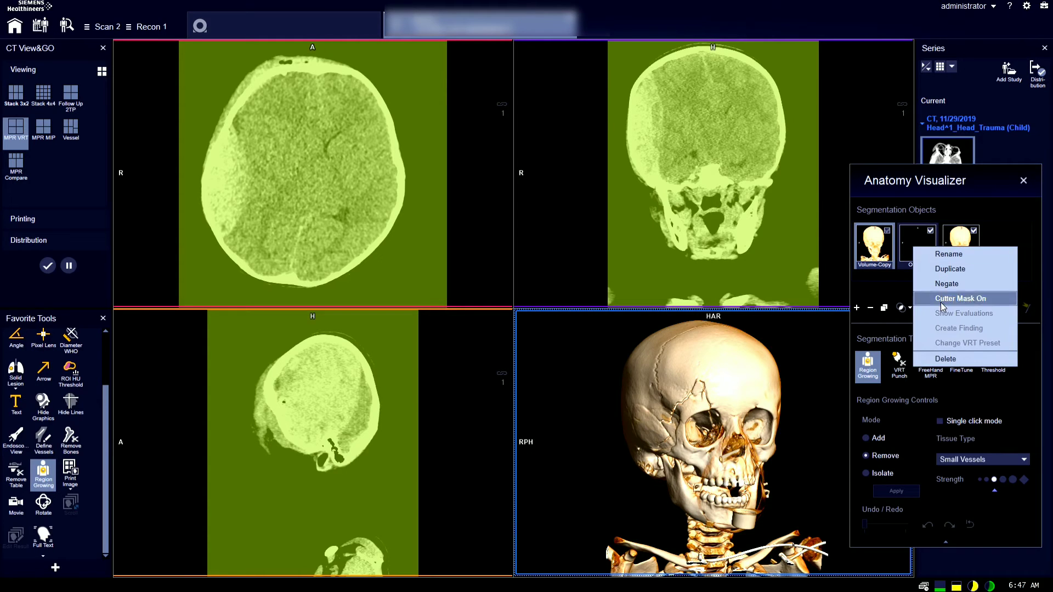
left_click(953, 359)
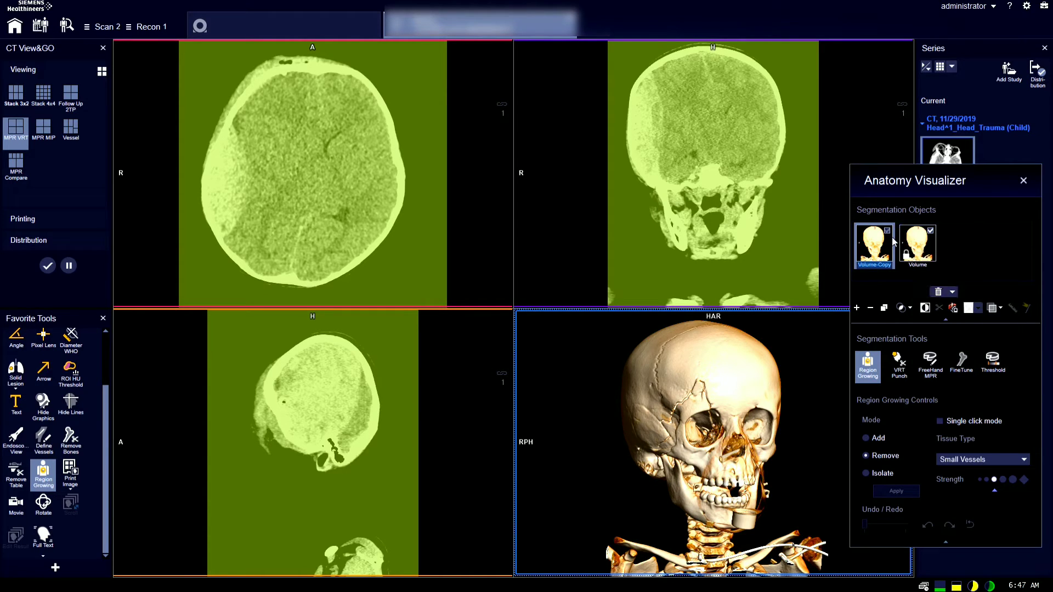
- Hide the original Volume object and add a new empty segmentation object
left_click(931, 231)
left_click(857, 308)
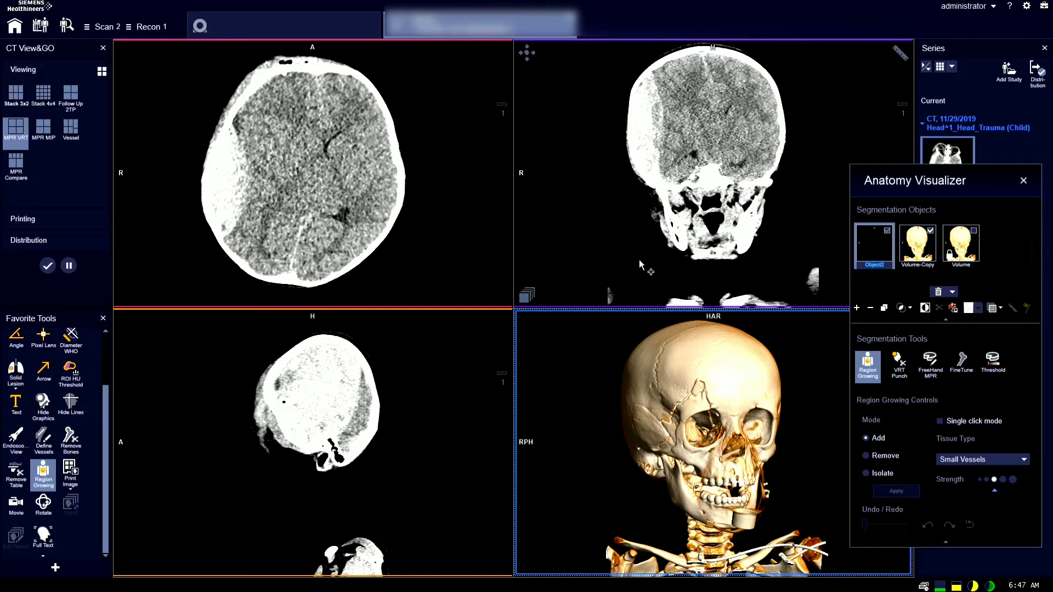
left_click(674, 269)
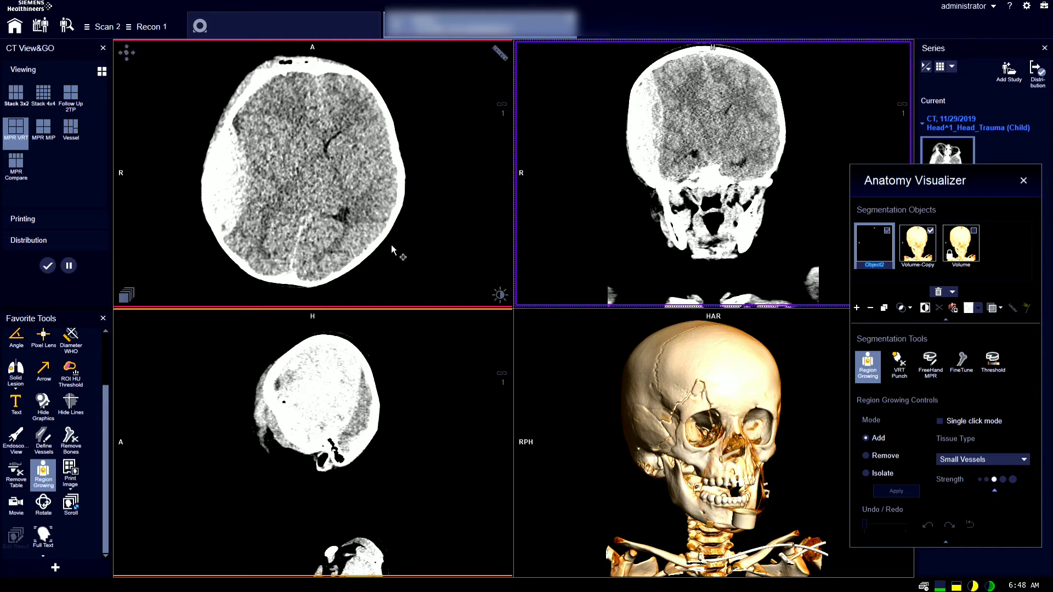
- Enlarge the axial view at the lesion's level and grow a region over the bright lesion on the patient's right side in Add mode
scroll(389, 208, "down", 10)
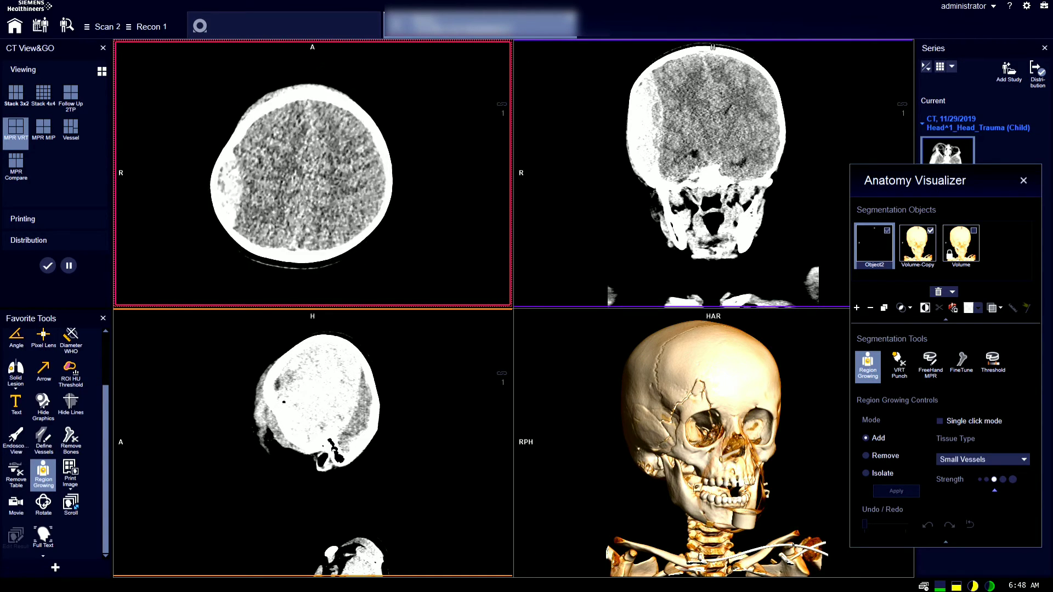
scroll(302, 173, "down", 3)
scroll(303, 173, "up", 15)
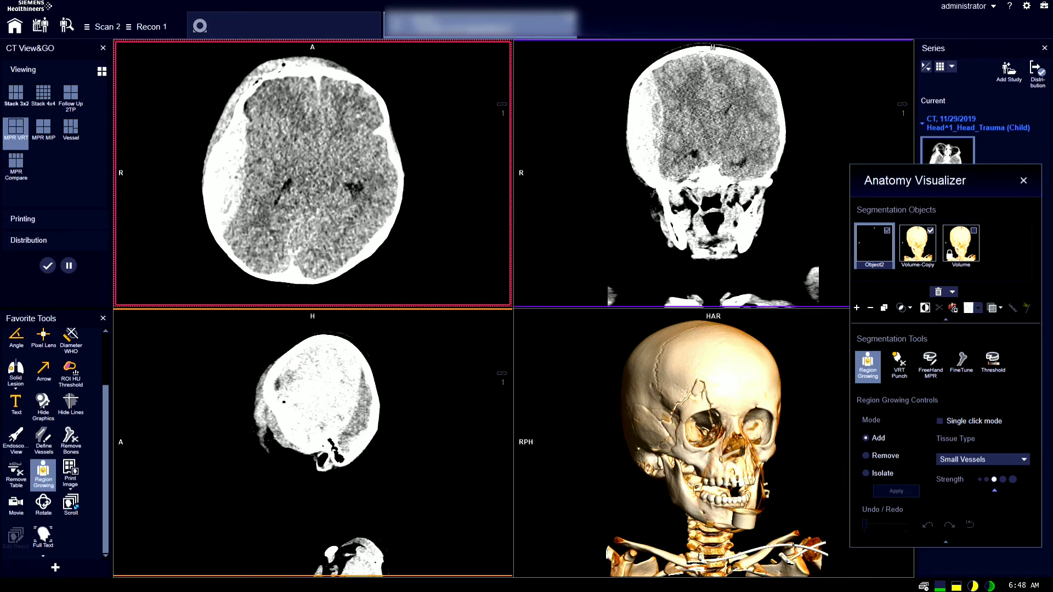
scroll(303, 173, "up", 3)
scroll(354, 230, "up", 4)
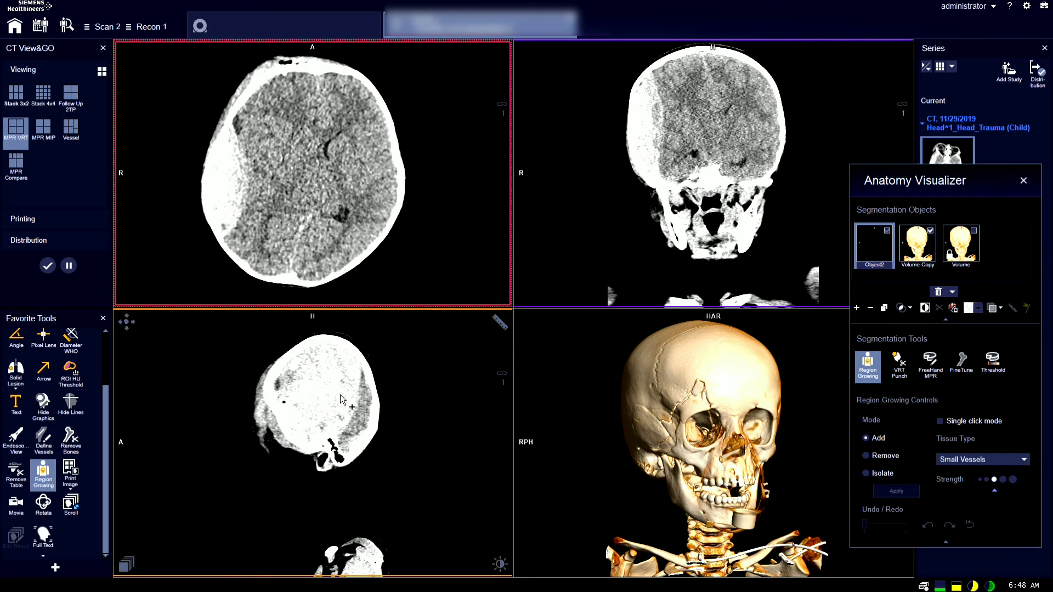
double_click(345, 221)
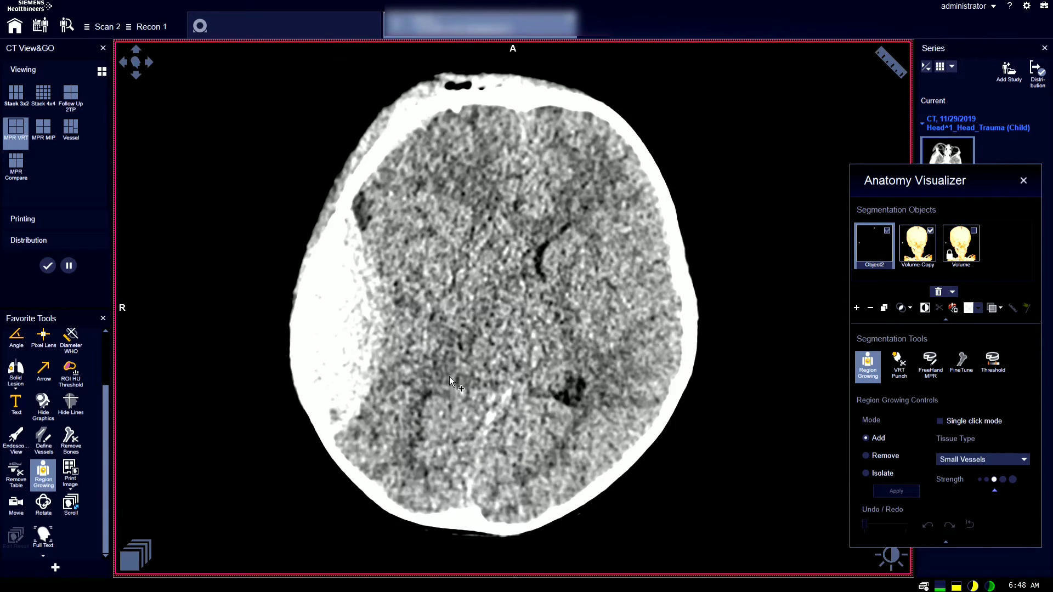
left_click(355, 403)
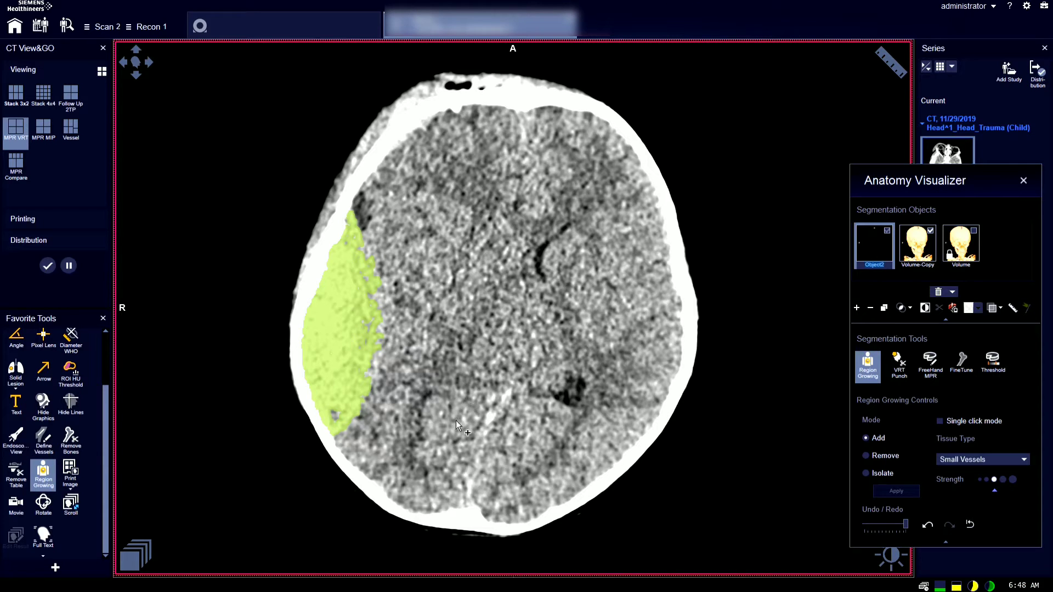
- Extend the grown region into the unmarked front part of the lesion on a higher axial slice and check the neighbouring slices for gaps
left_click_drag(452, 440, 452, 359)
scroll(450, 444, "down", 3)
scroll(449, 445, "up", 3)
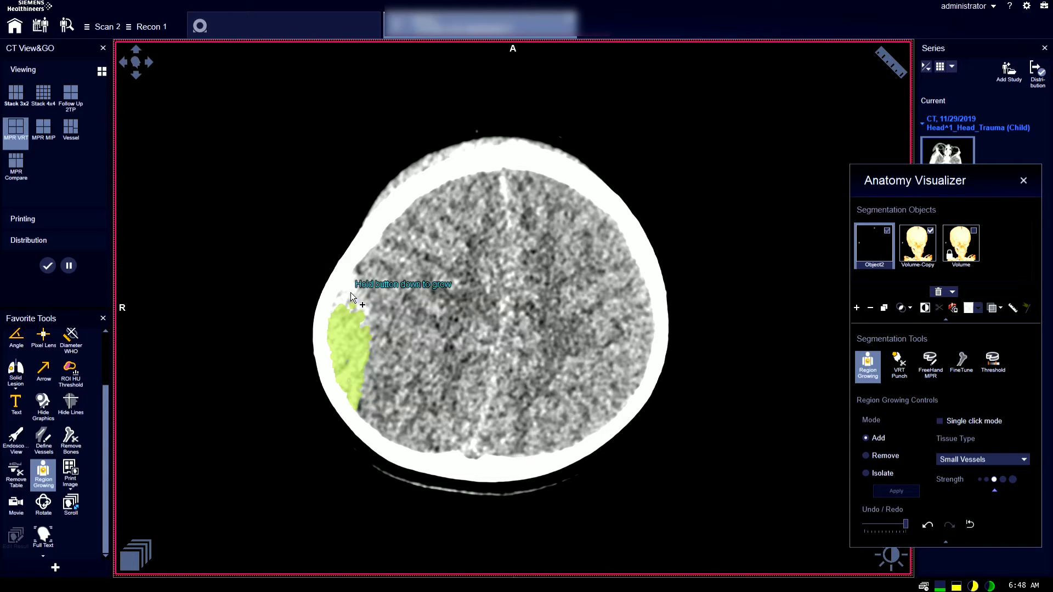
left_click_drag(351, 292, 350, 292)
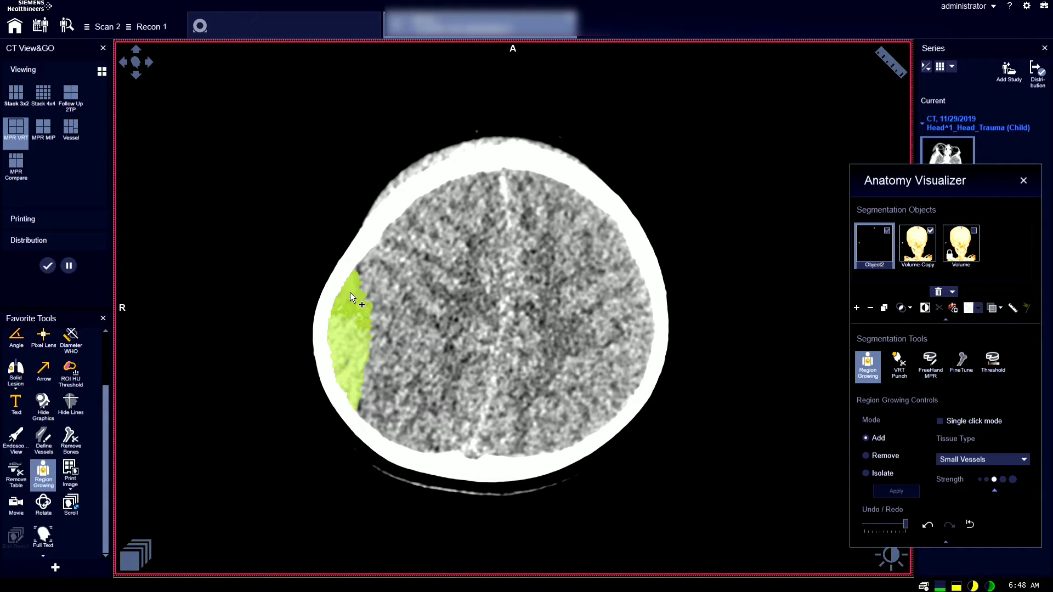
scroll(492, 422, "down", 5)
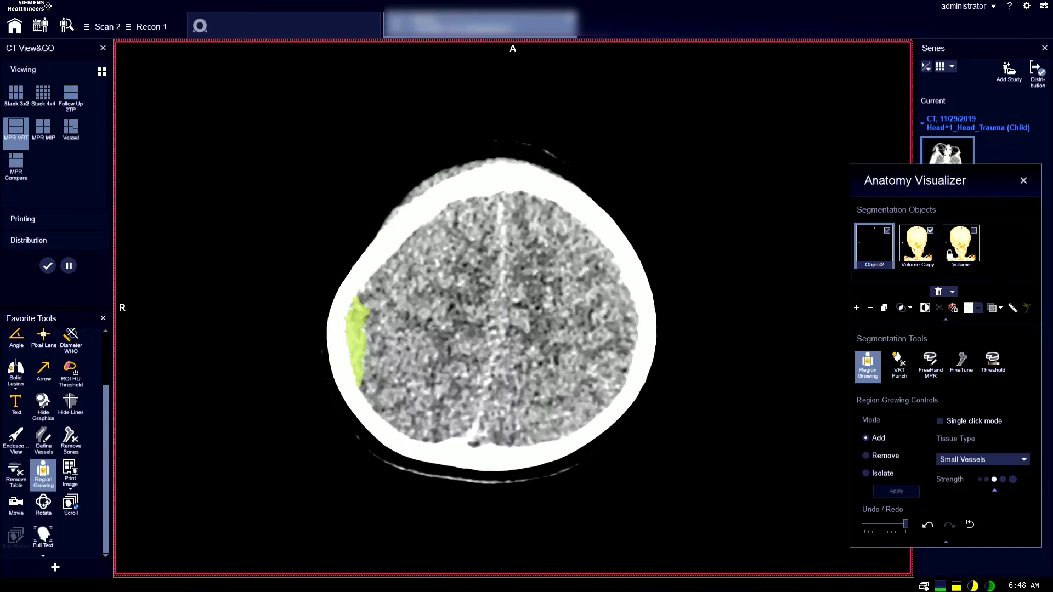
scroll(491, 307, "up", 3)
scroll(491, 308, "down", 8)
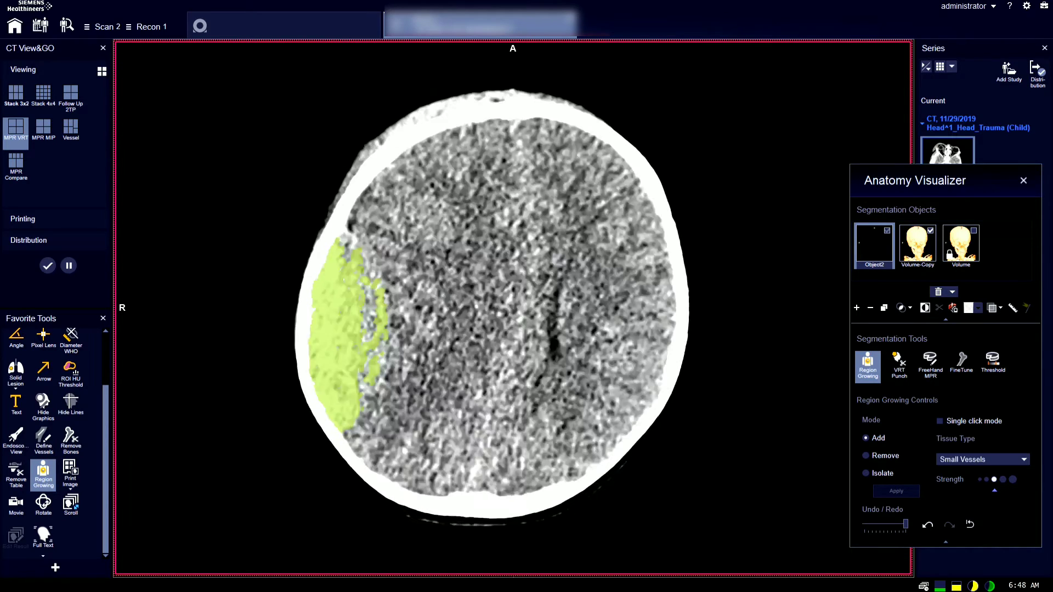
scroll(350, 247, "up", 1)
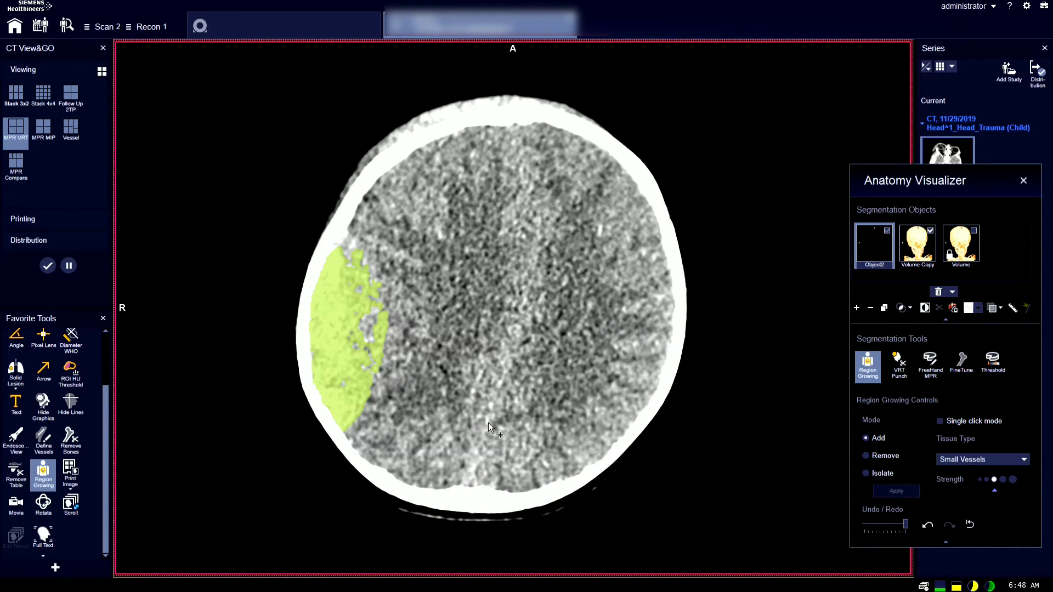
- Grow the region into the lesion's unmarked front tip and the gaps along its inner edge on the axial slice
left_click(355, 251)
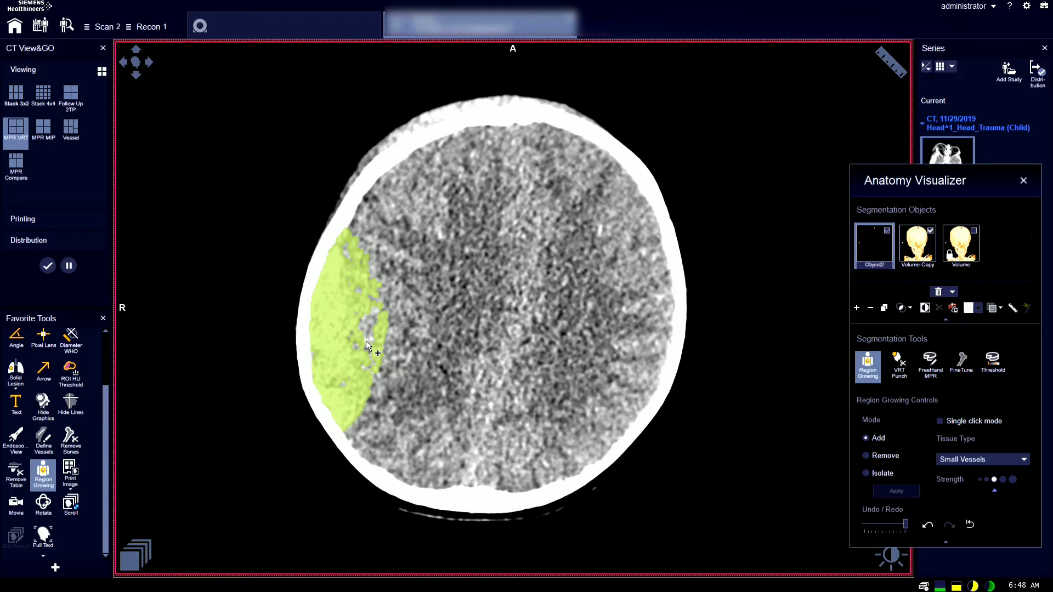
left_click_drag(366, 341, 431, 337)
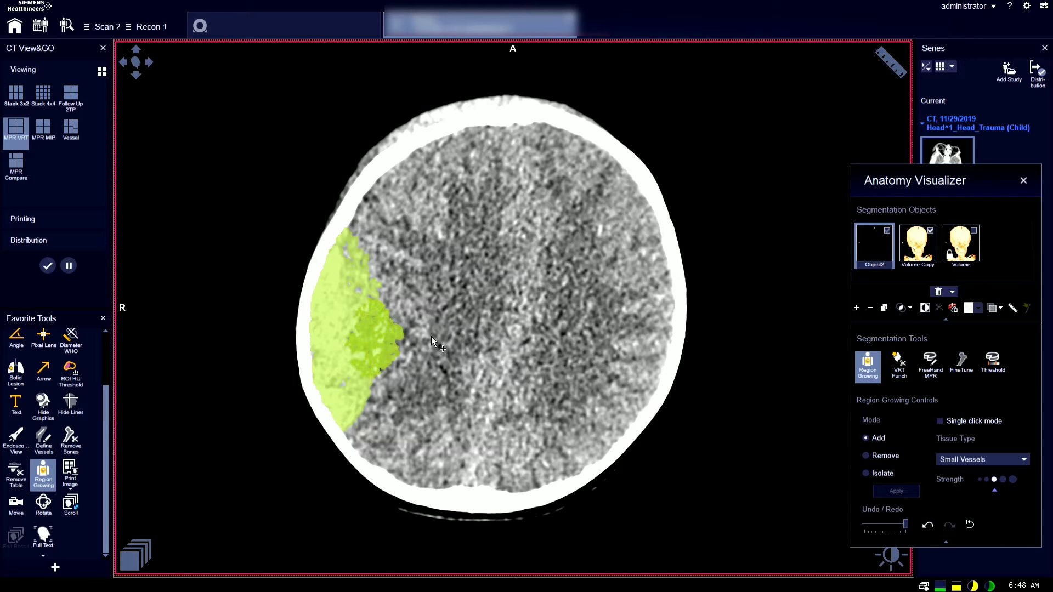
left_click_drag(469, 378, 462, 396)
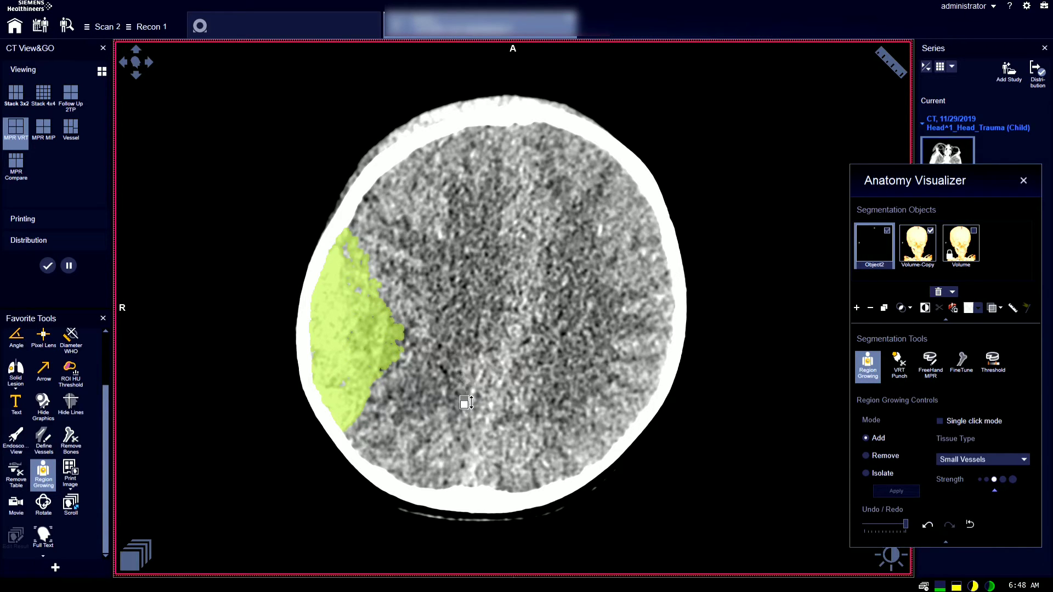
scroll(456, 396, "down", 2)
scroll(490, 306, "down", 14)
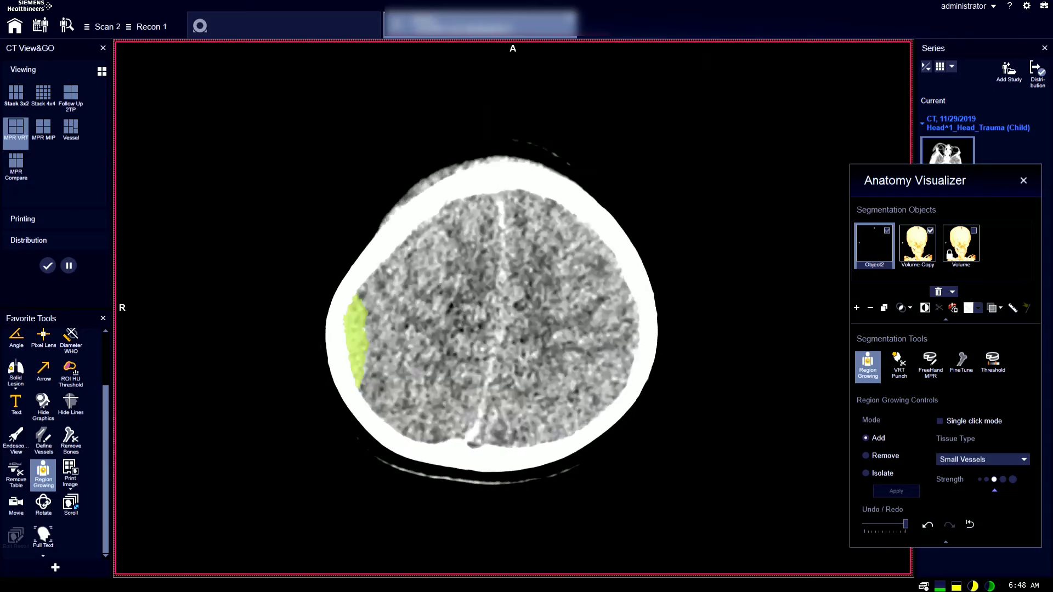
- Check the axial slices for gaps and extend the region into the lesion's unmarked front end on a slice through the ventricles
scroll(490, 306, "up", 12)
scroll(475, 297, "up", 8)
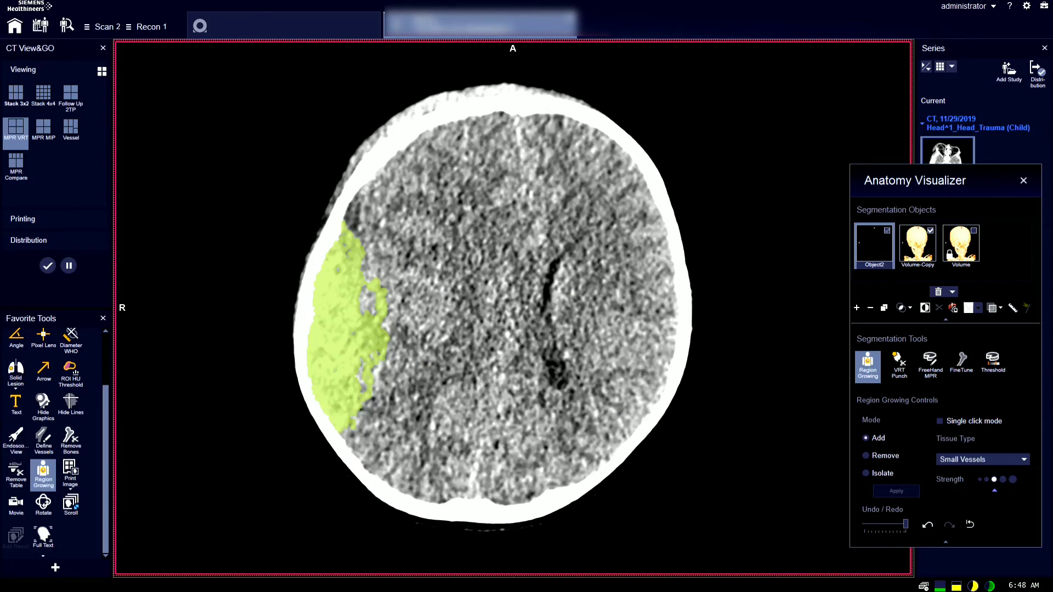
scroll(475, 296, "up", 8)
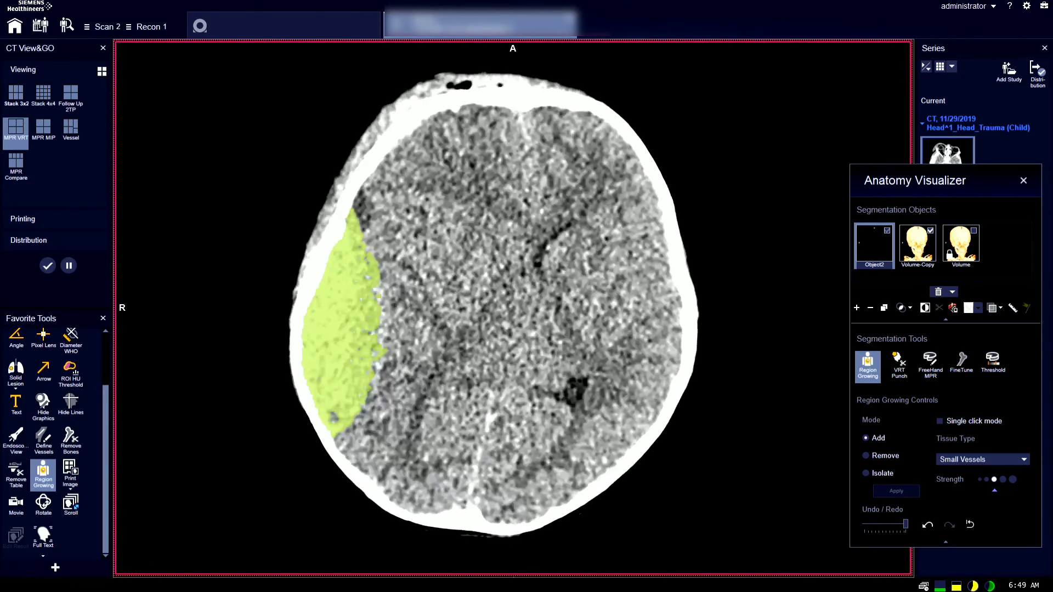
scroll(365, 254, "up", 6)
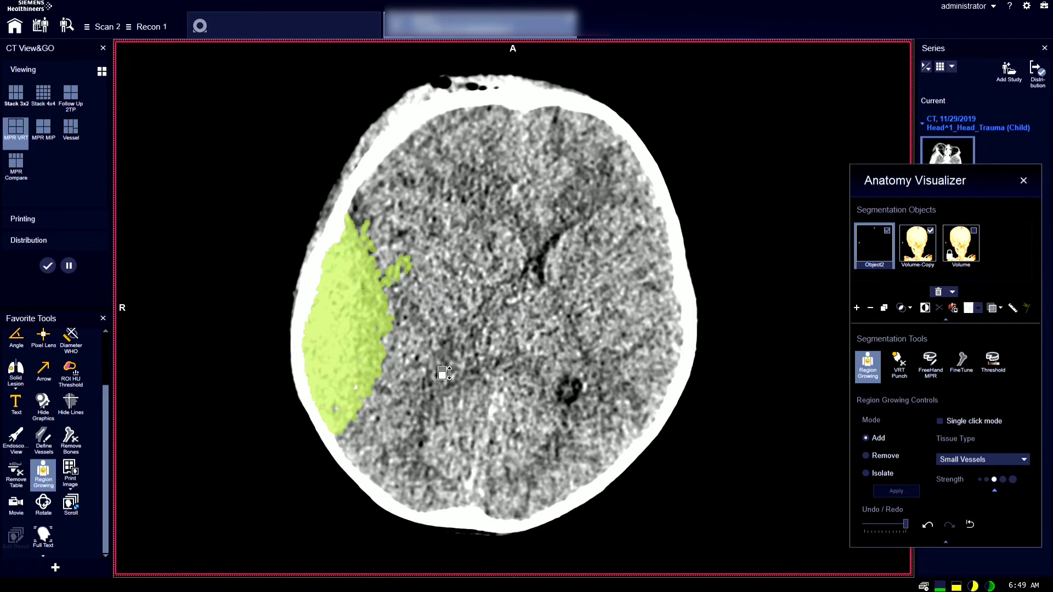
scroll(444, 373, "up", 20)
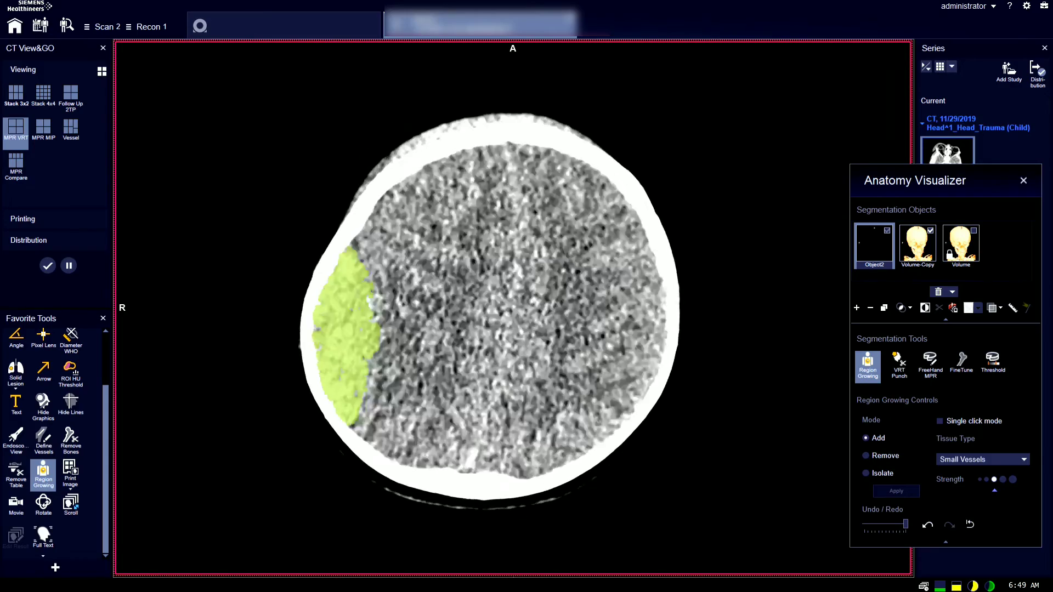
scroll(444, 374, "down", 10)
scroll(420, 245, "down", 10)
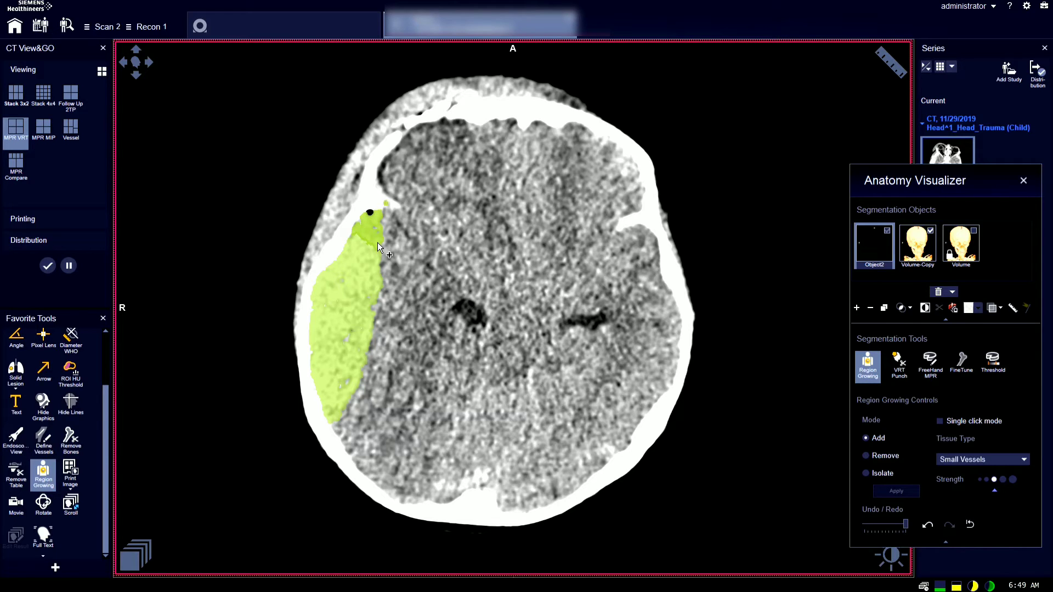
left_click(377, 243)
- Extend the region into the rear part of the lesion at skull-base level and check the neighbouring axial slices
scroll(456, 275, "up", 5)
scroll(494, 304, "up", 8)
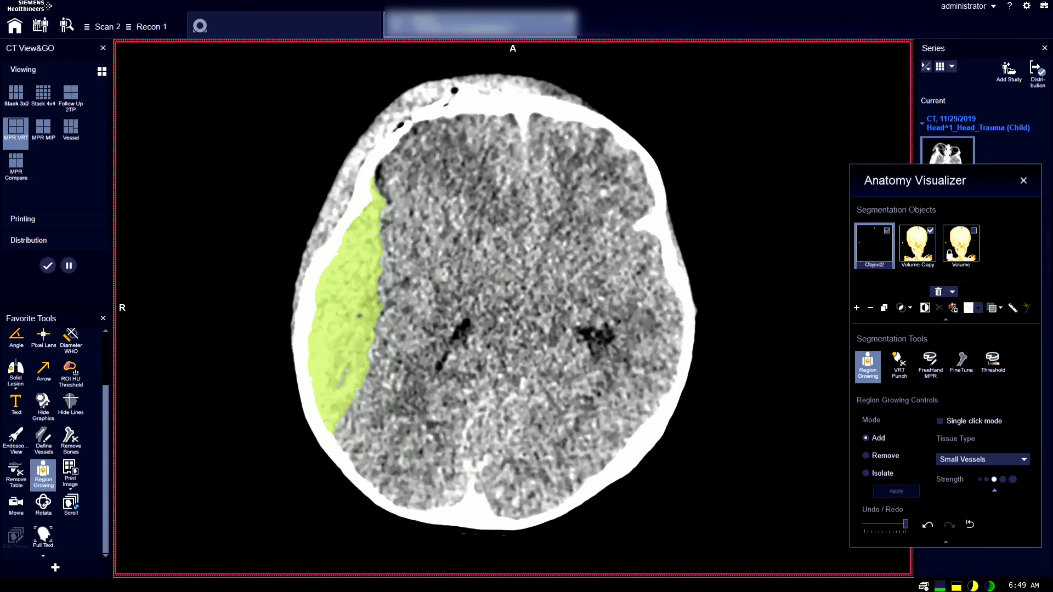
scroll(494, 304, "up", 5)
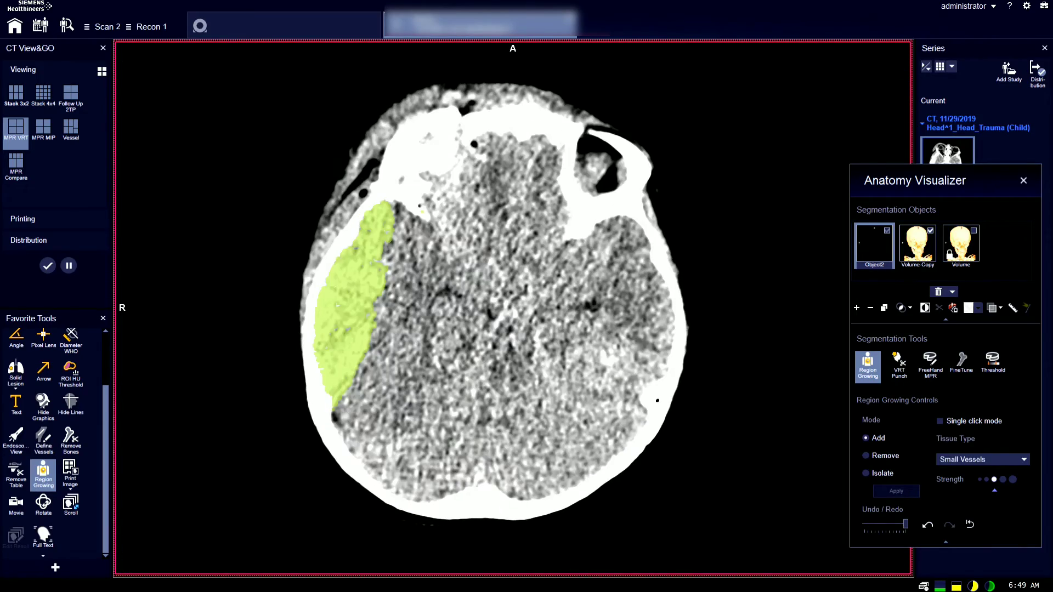
scroll(494, 305, "up", 3)
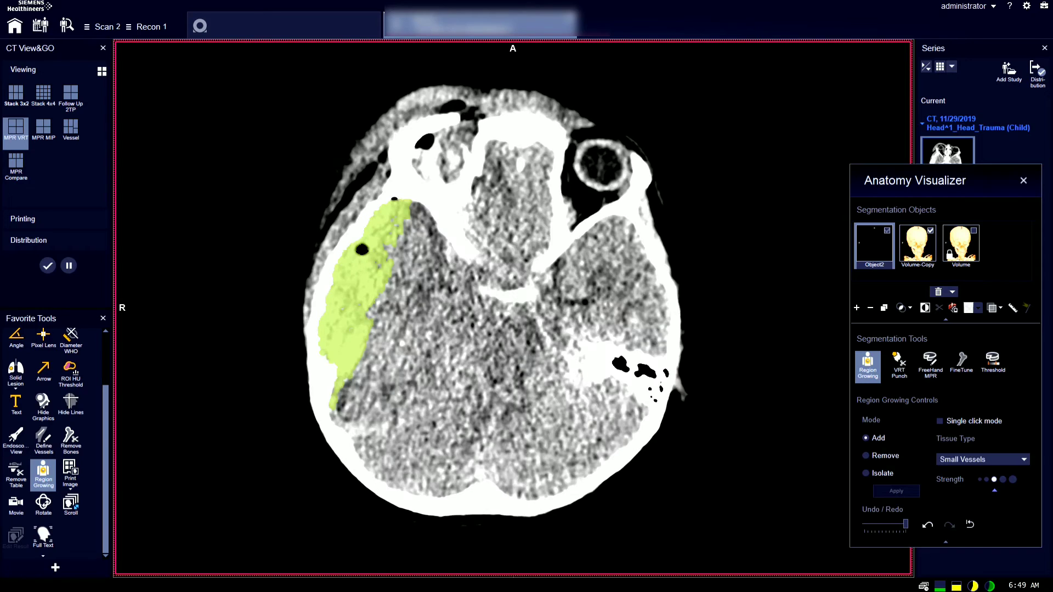
scroll(494, 305, "up", 8)
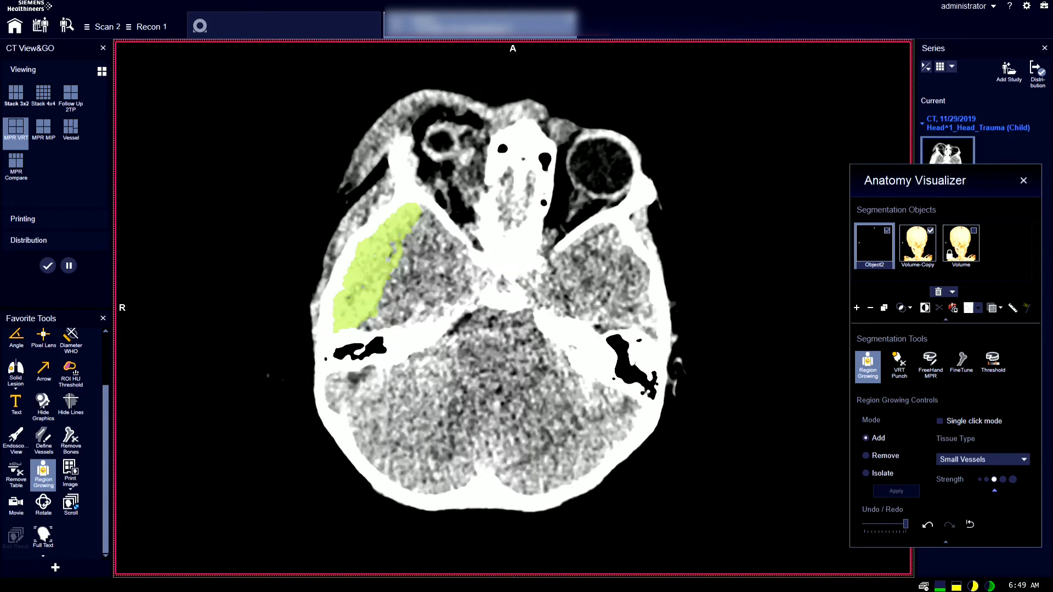
scroll(494, 304, "down", 5)
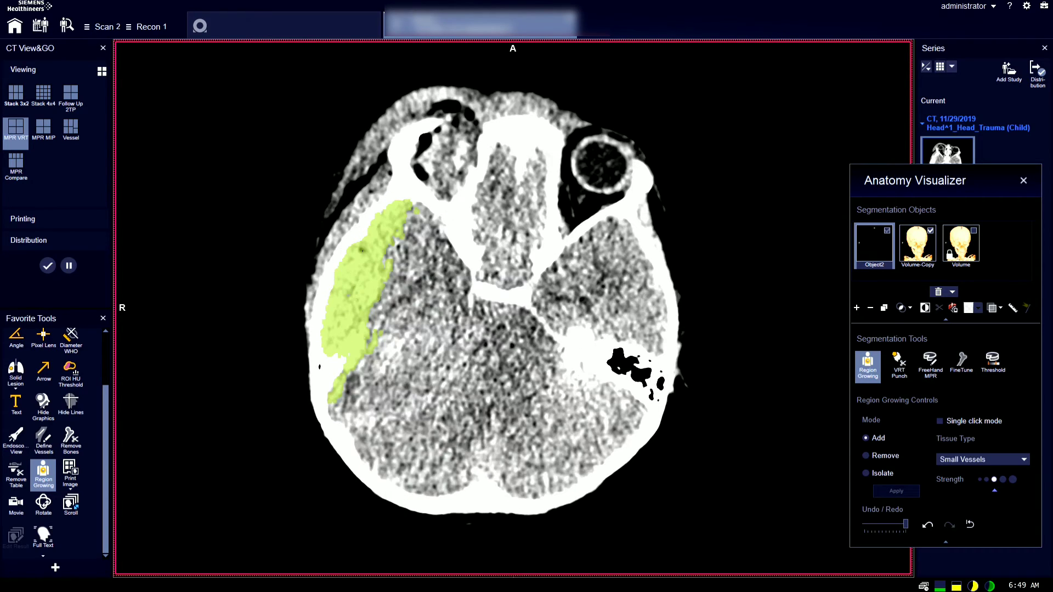
scroll(493, 304, "up", 6)
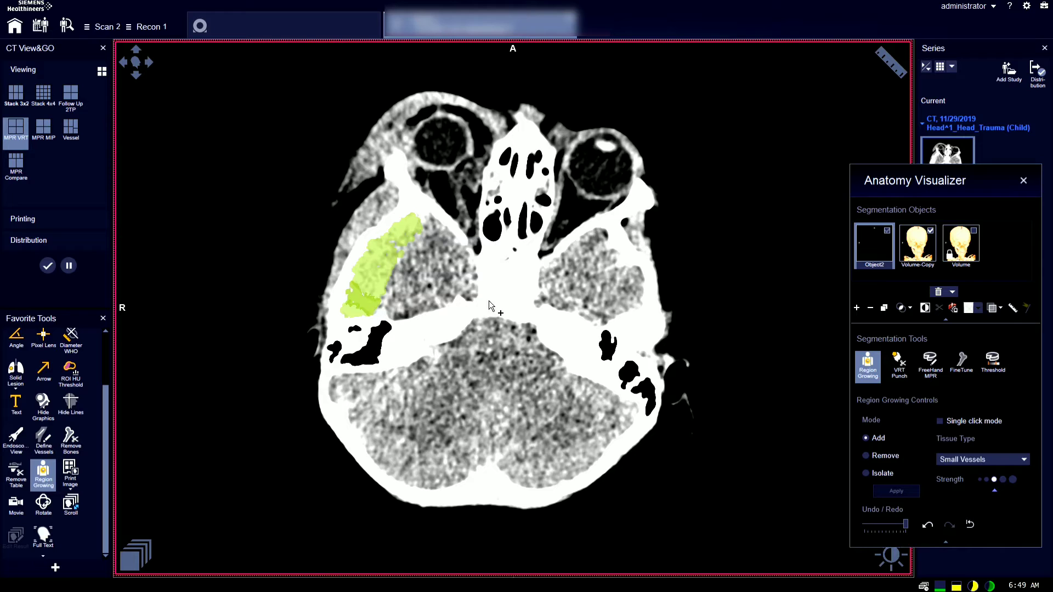
scroll(477, 367, "down", 5)
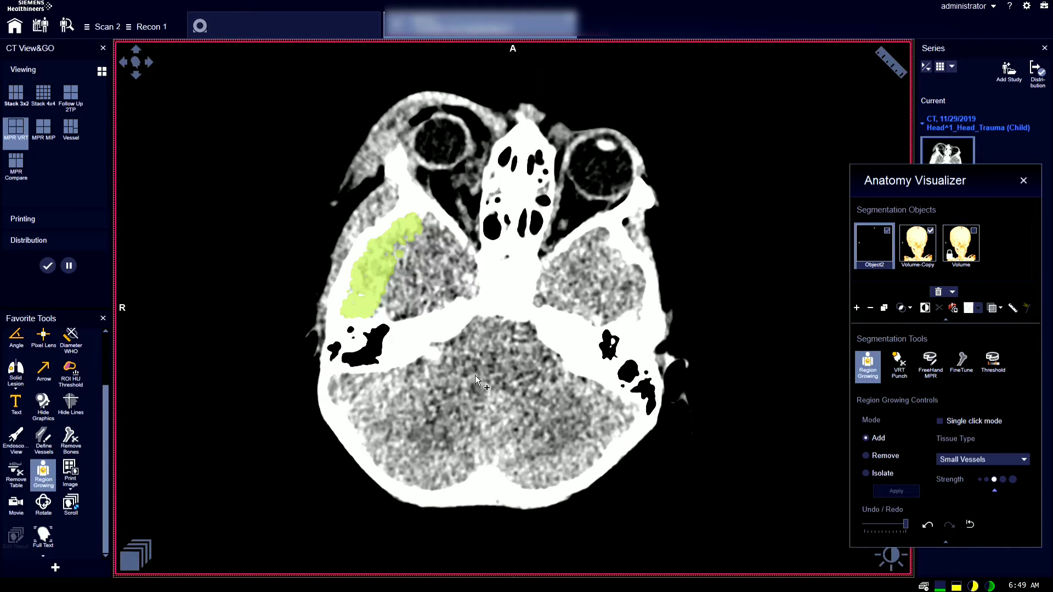
scroll(496, 302, "up", 6)
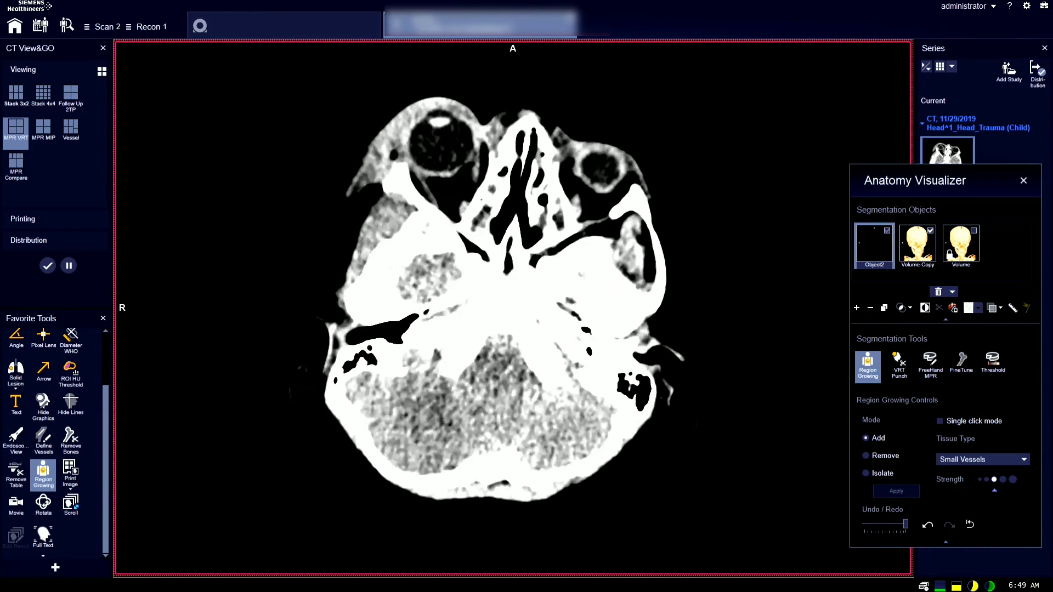
scroll(464, 418, "down", 8)
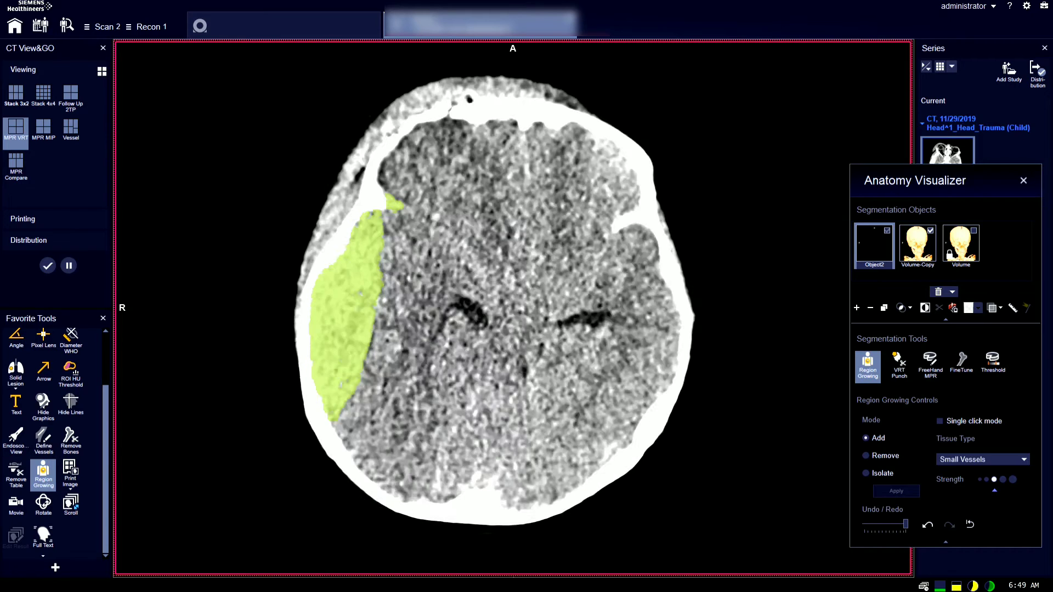
- Return to the four-view layout and look through the coronal slices for the extent of the lesion segmentation
double_click(515, 353)
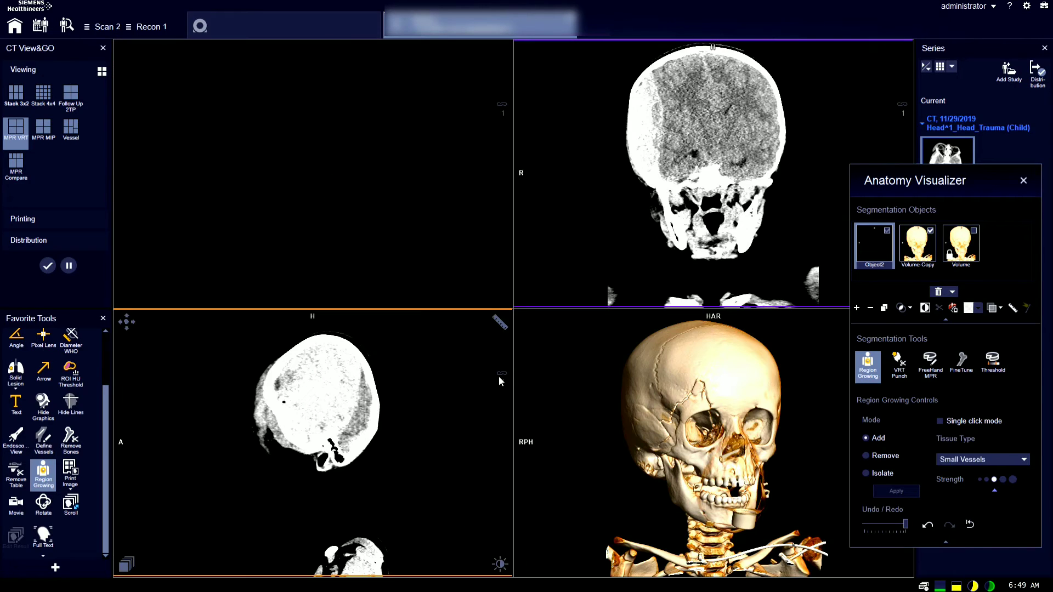
left_click(695, 232)
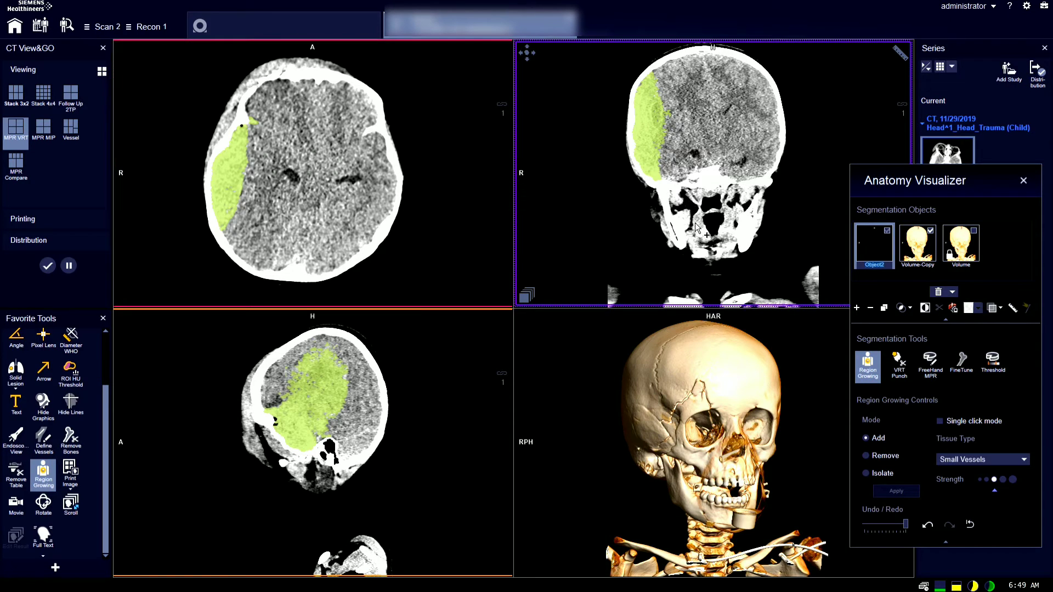
scroll(696, 232, "down", 6)
scroll(697, 244, "down", 8)
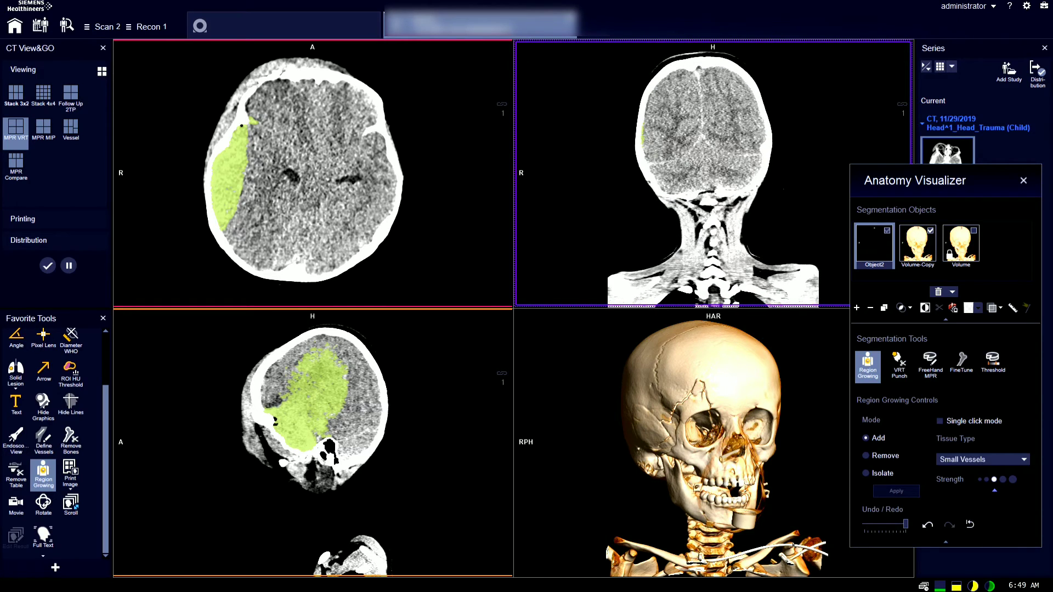
scroll(699, 243, "up", 6)
- Enlarge the coronal view, examine the segmented lesion from front to back for gaps, and restore the four-view layout
double_click(701, 241)
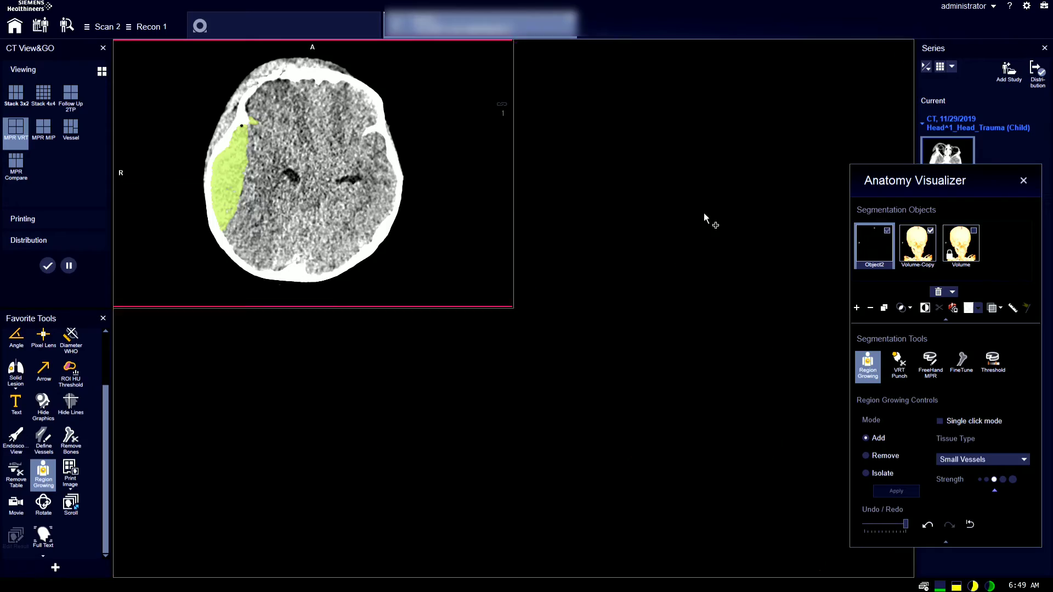
scroll(704, 213, "up", 3)
scroll(513, 318, "down", 8)
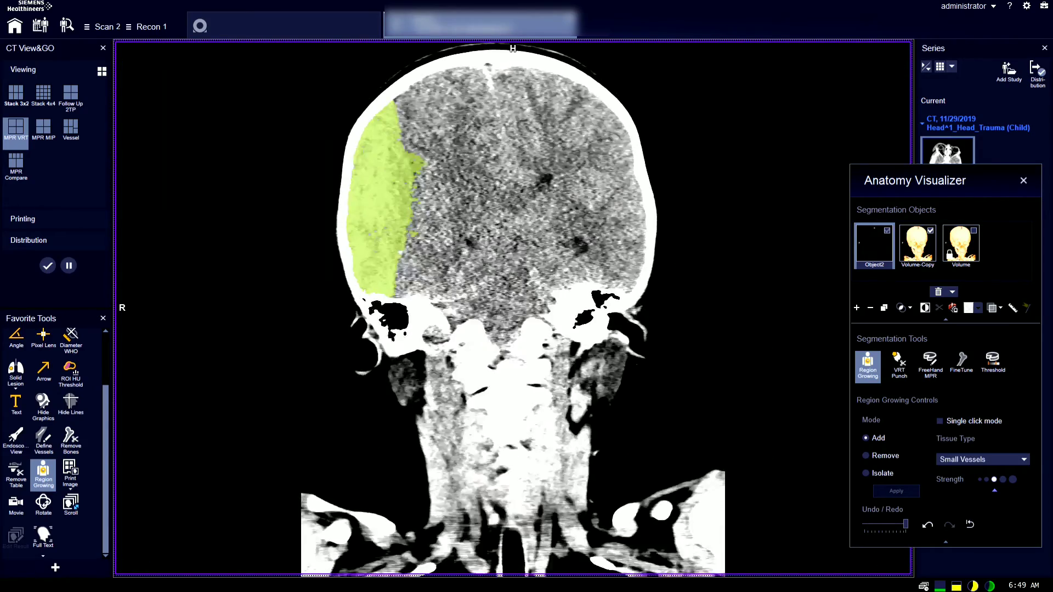
scroll(521, 219, "down", 8)
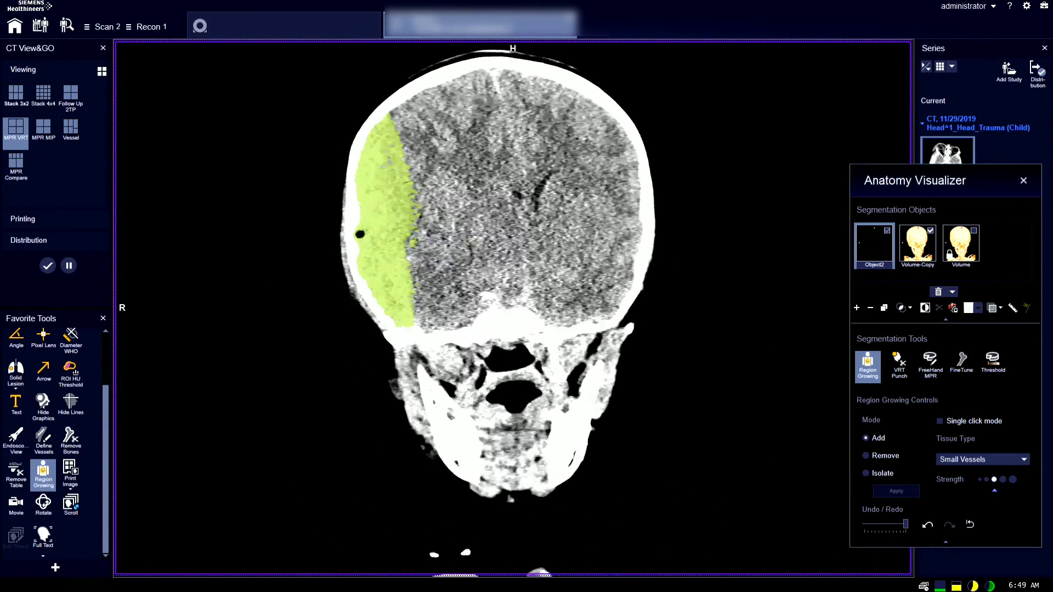
scroll(495, 245, "down", 6)
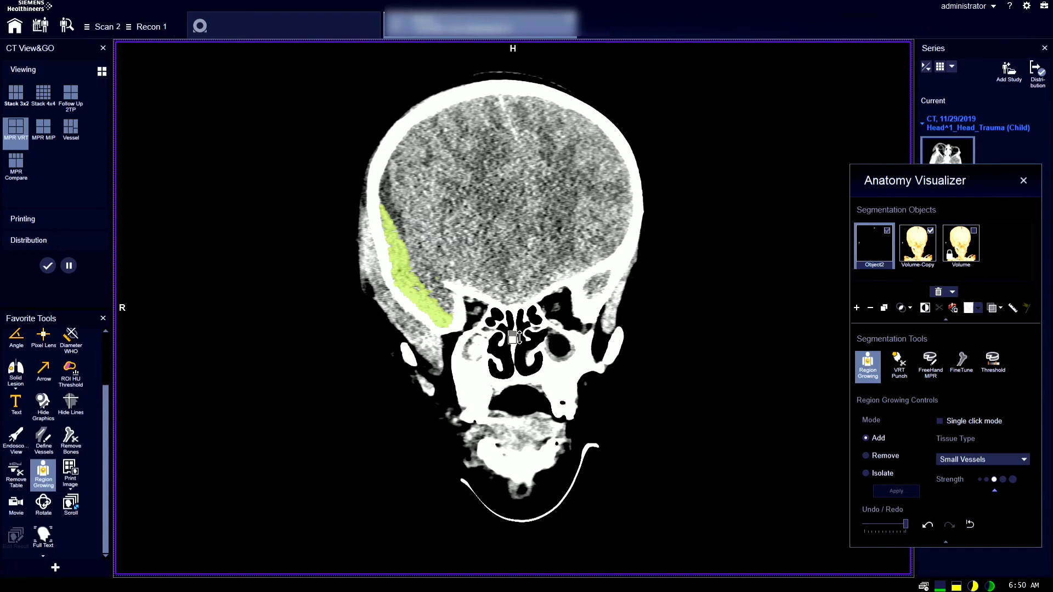
scroll(530, 333, "down", 4)
scroll(513, 291, "down", 5)
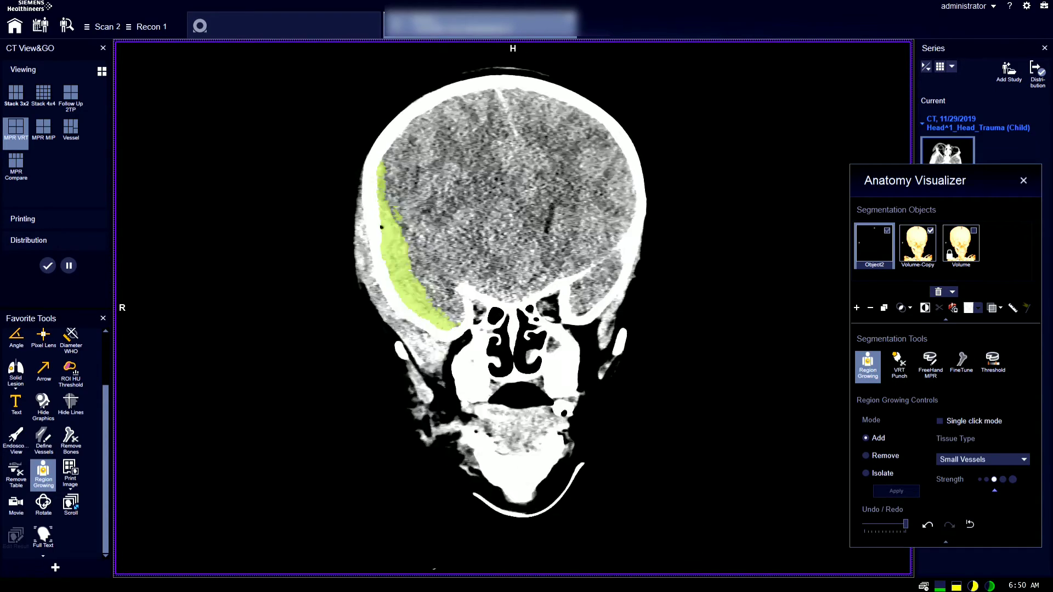
scroll(513, 307, "down", 10)
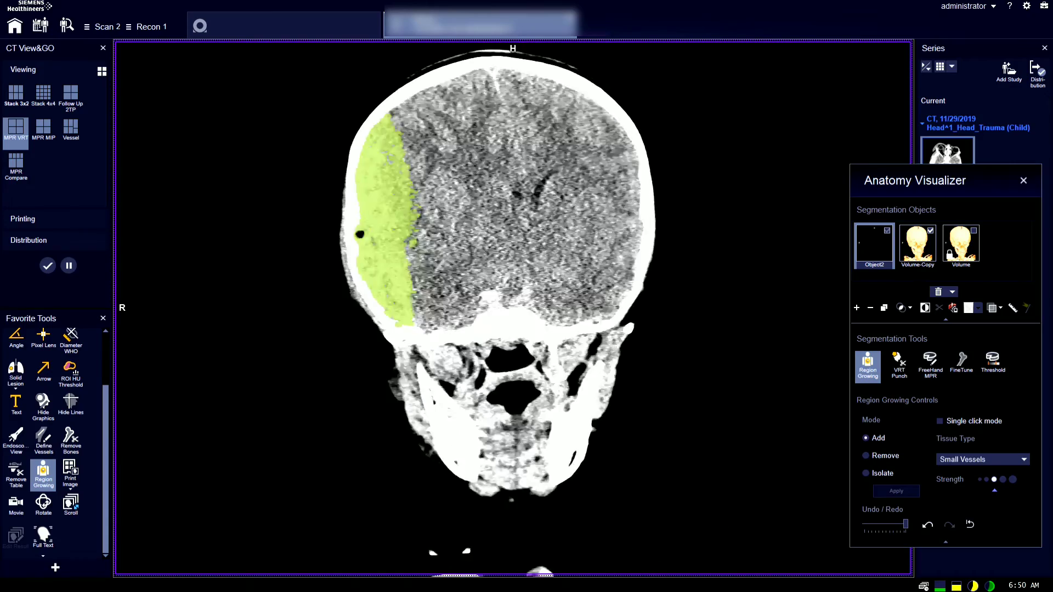
scroll(513, 308, "up", 10)
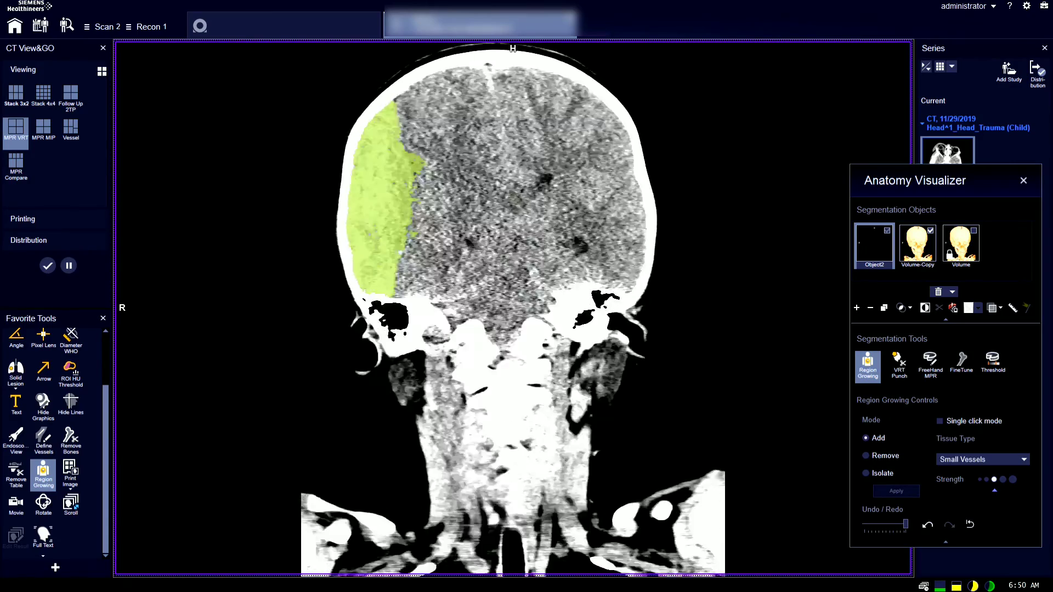
scroll(512, 307, "up", 2)
scroll(513, 308, "down", 12)
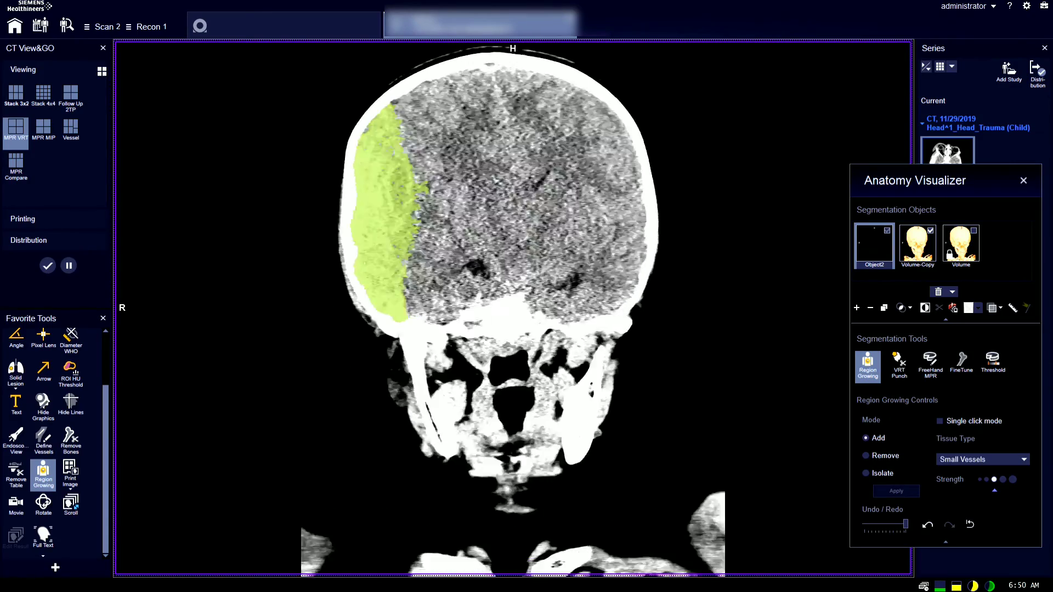
scroll(492, 382, "down", 2)
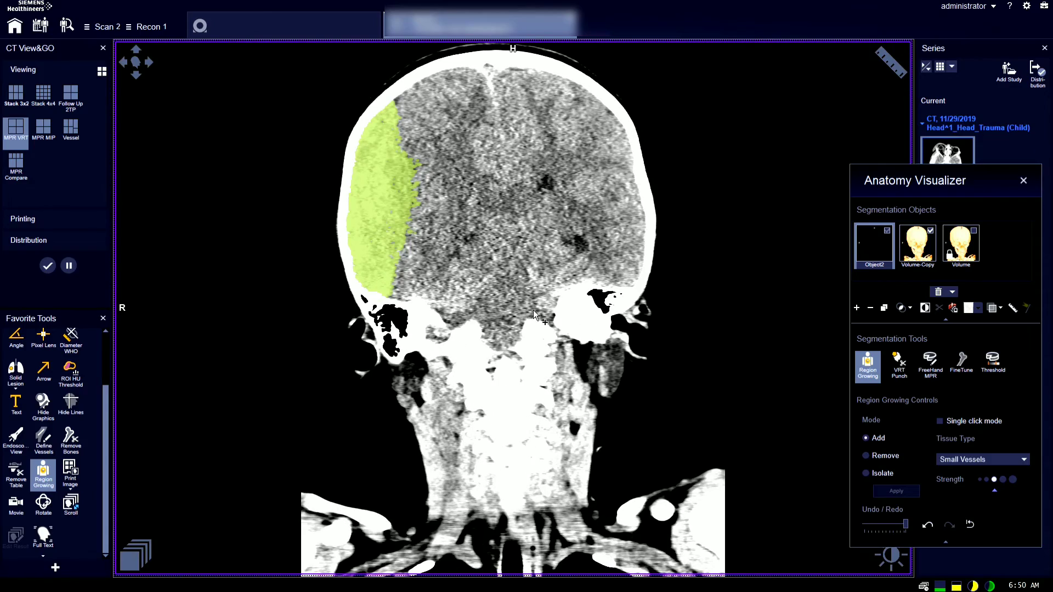
scroll(513, 356, "up", 8)
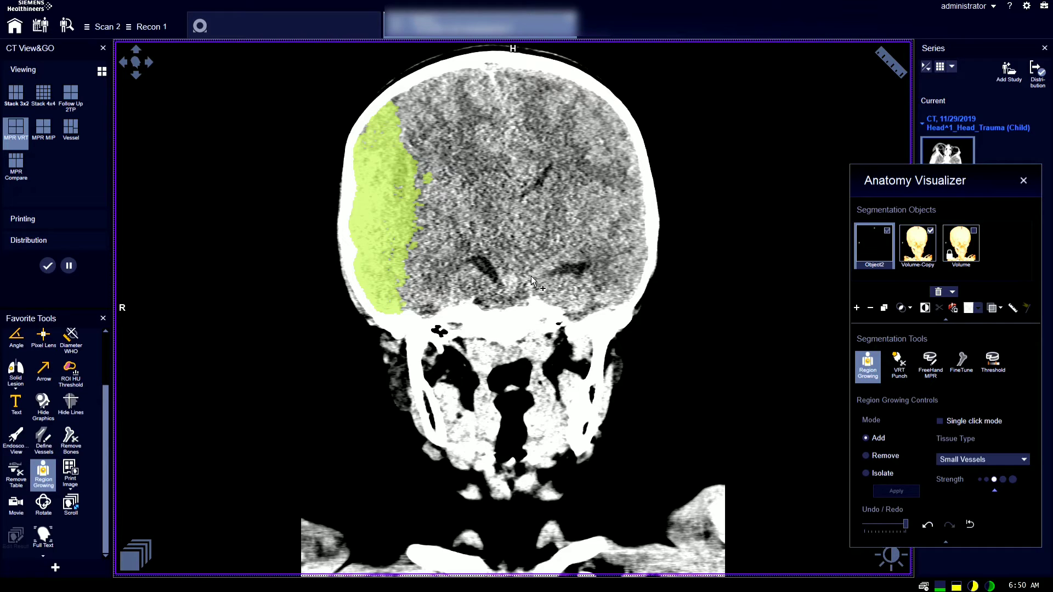
double_click(531, 276)
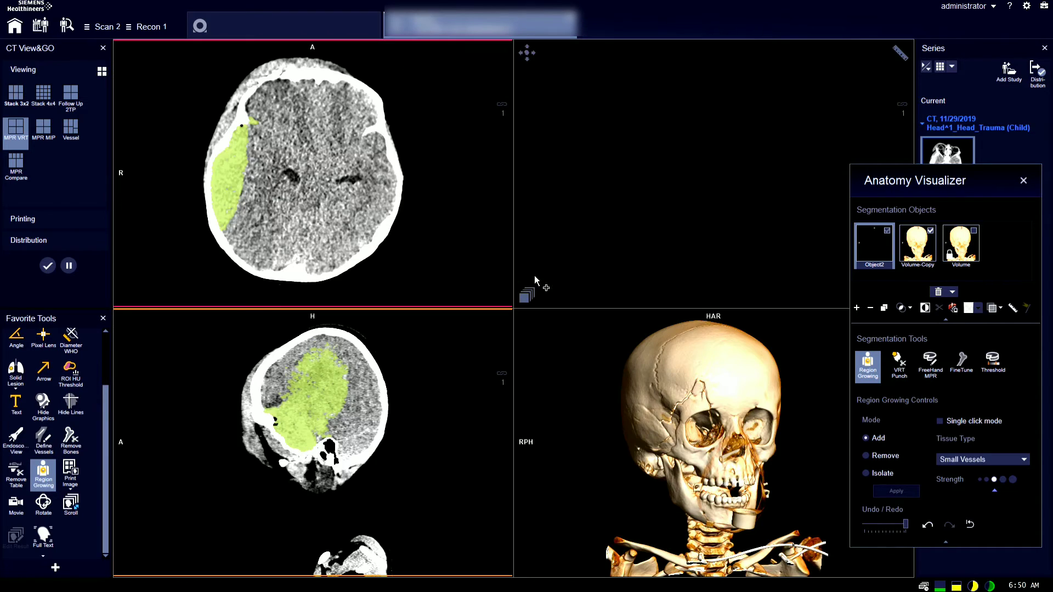
- Fill the holes in the segmented lesion object with FineTune at the lowest strength
left_click_drag(797, 453, 779, 451)
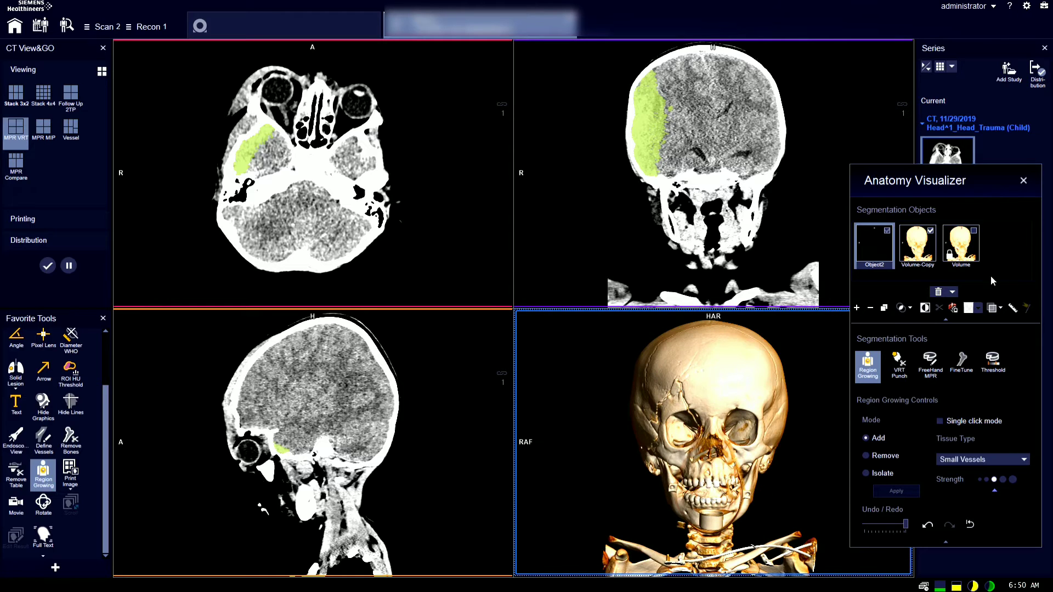
left_click(959, 365)
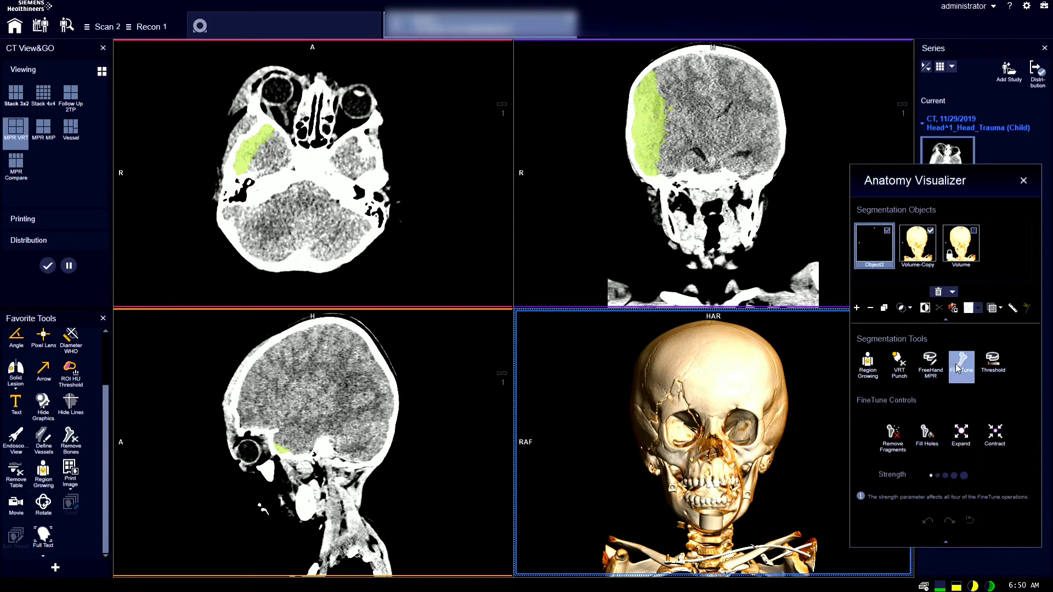
left_click(932, 434)
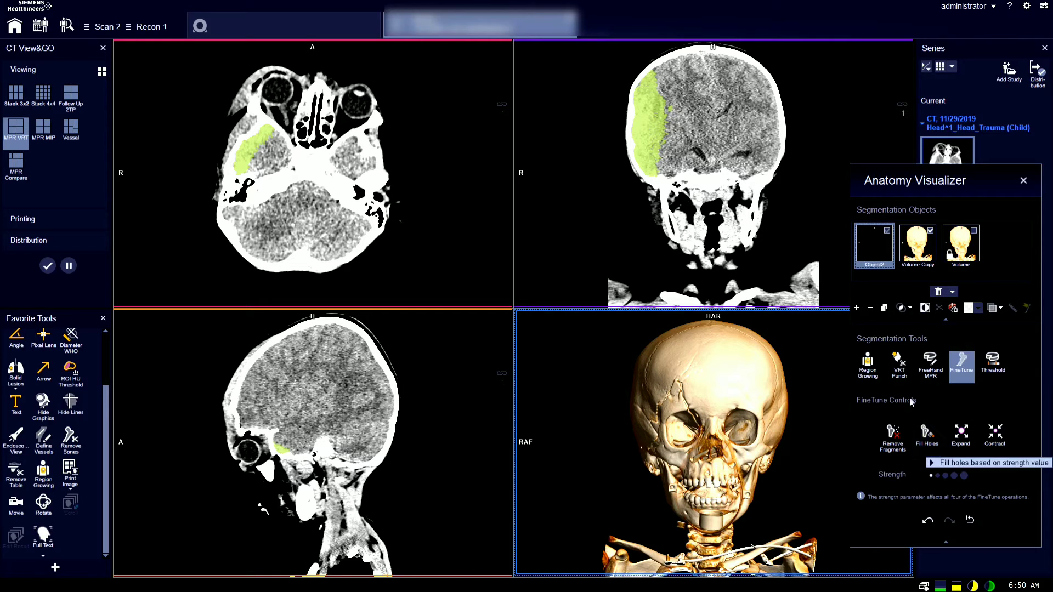
- Set the lesion object's upper threshold to 90 HU with the Threshold tool and check the sagittal and axial slices
scroll(693, 201, "down", 5)
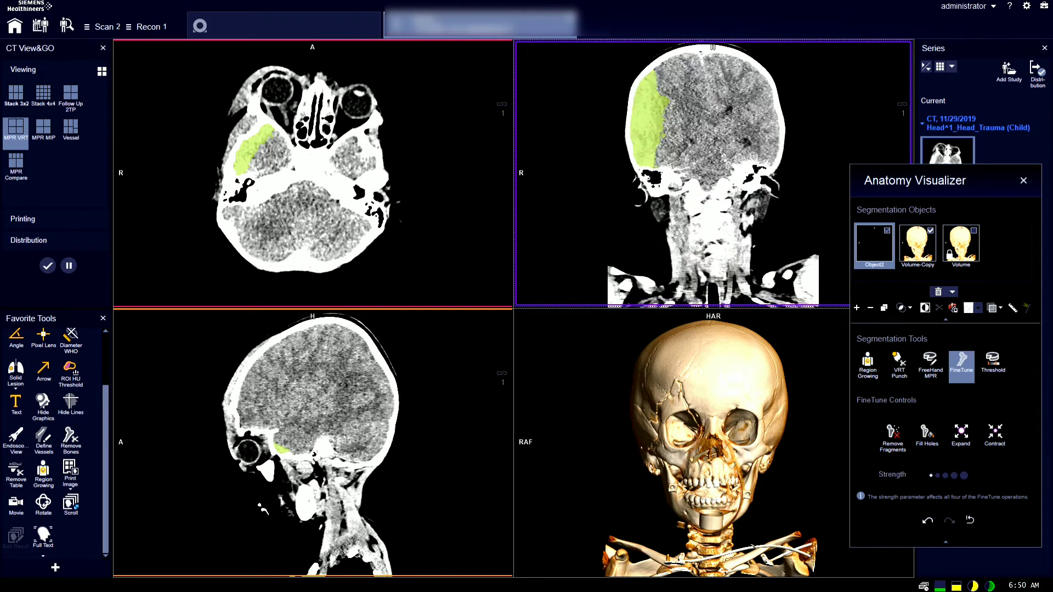
left_click(993, 363)
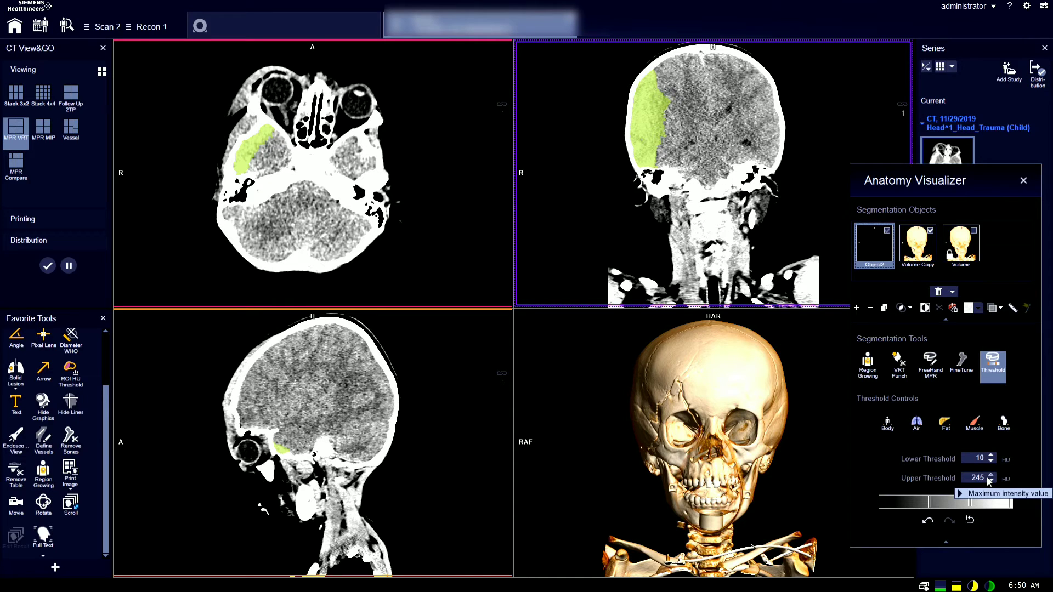
double_click(974, 478)
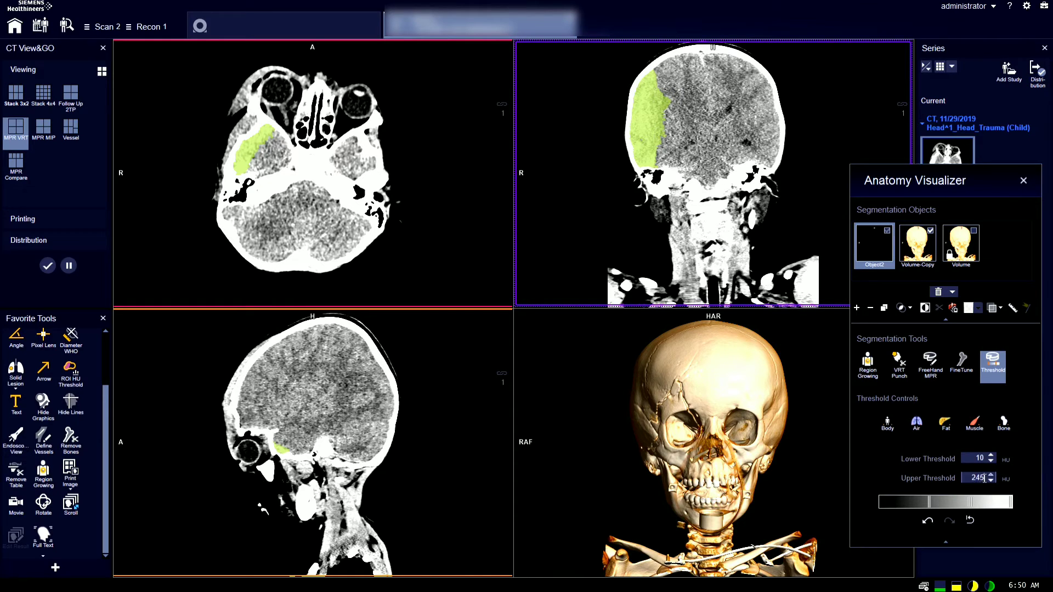
type("90")
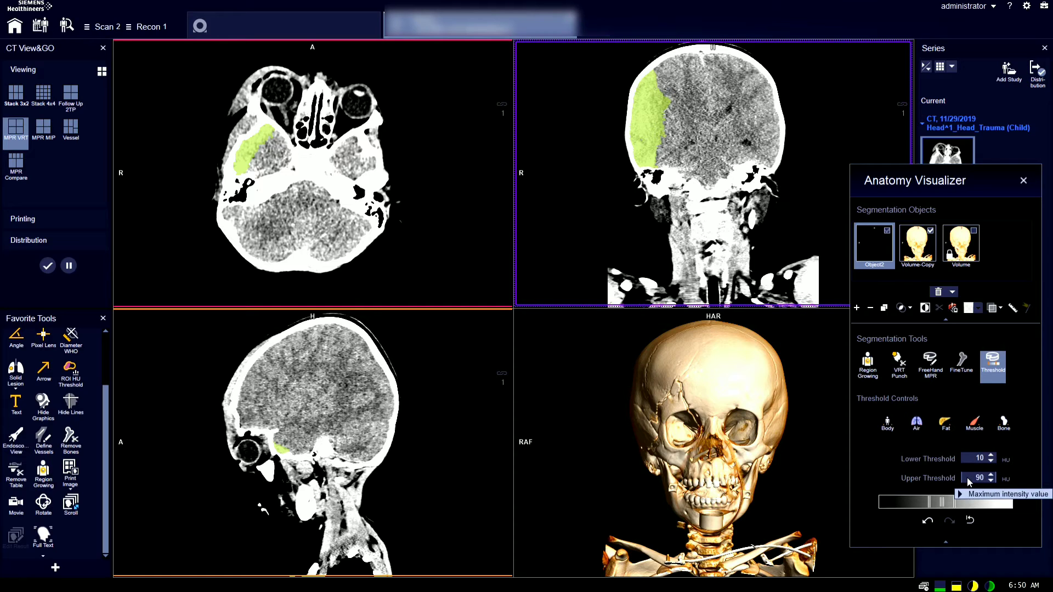
key("Return")
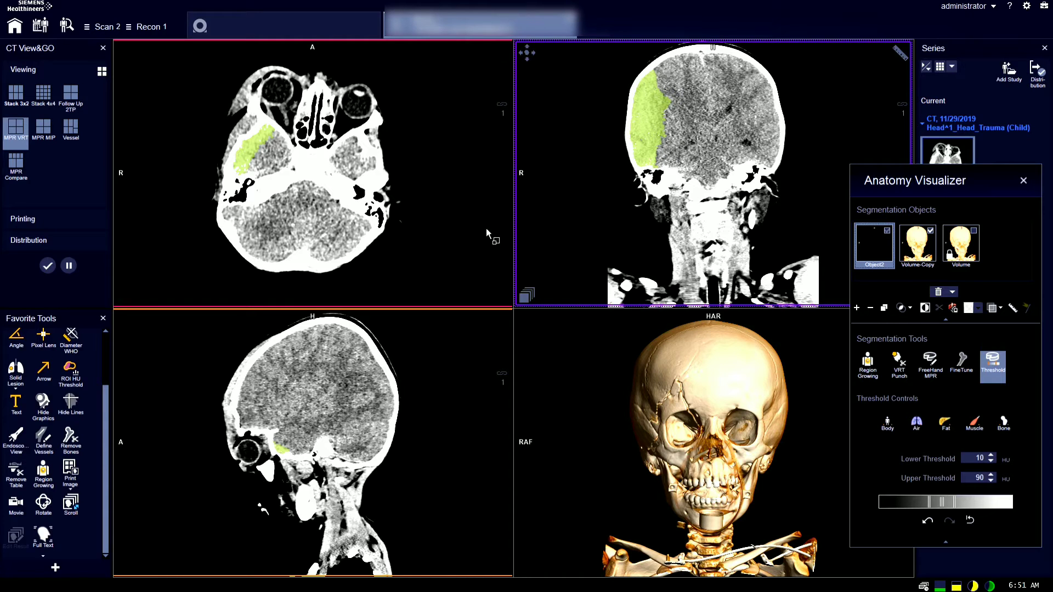
left_click(306, 418)
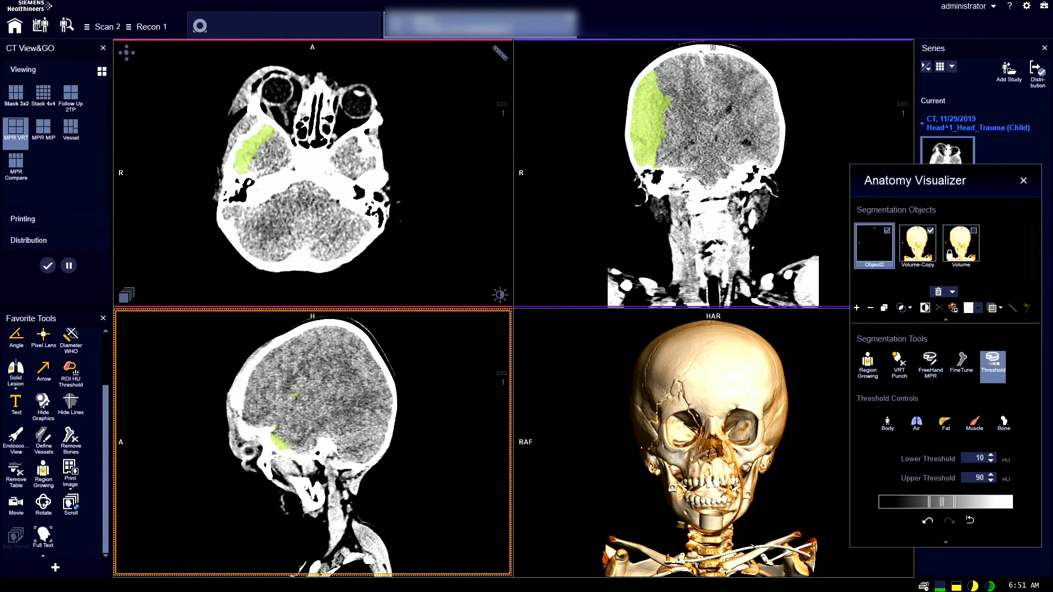
left_click(305, 230)
scroll(317, 244, "down", 10)
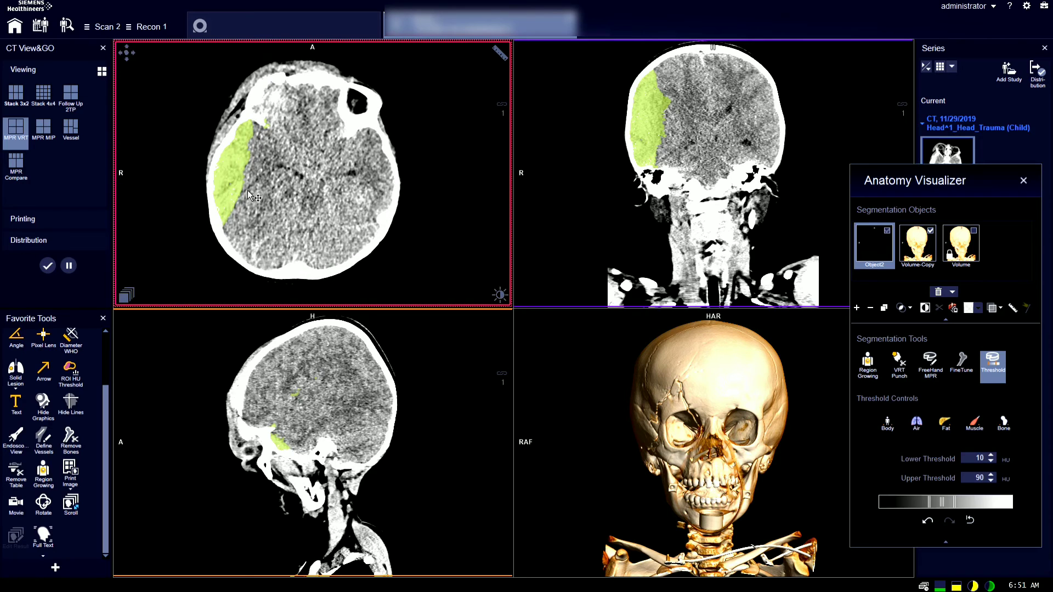
- Fill the remaining holes in the lesion object with FineTune at the lowest strength and check the axial slices
left_click(961, 364)
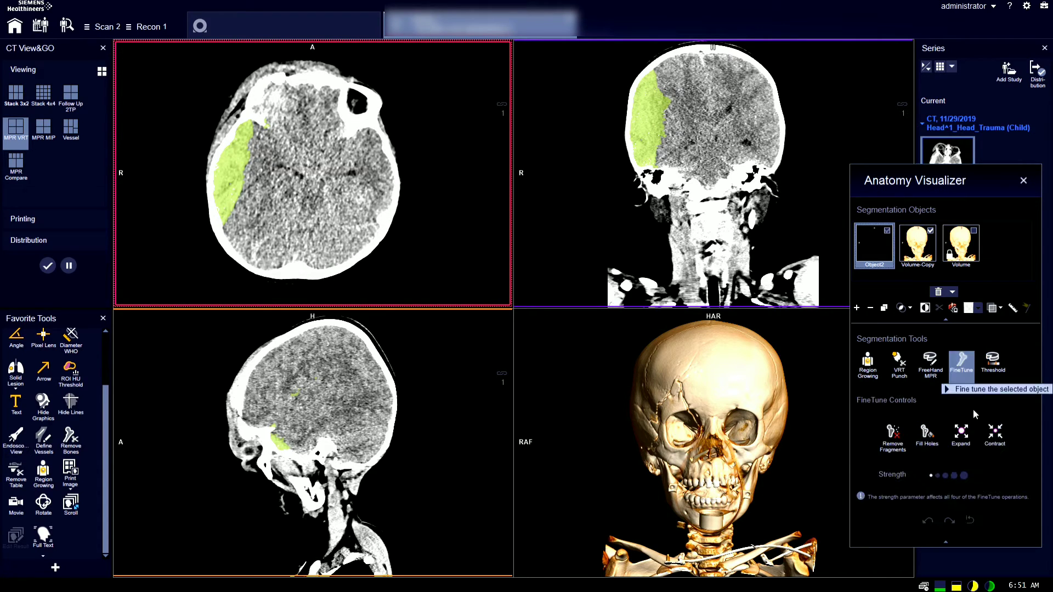
left_click(935, 439)
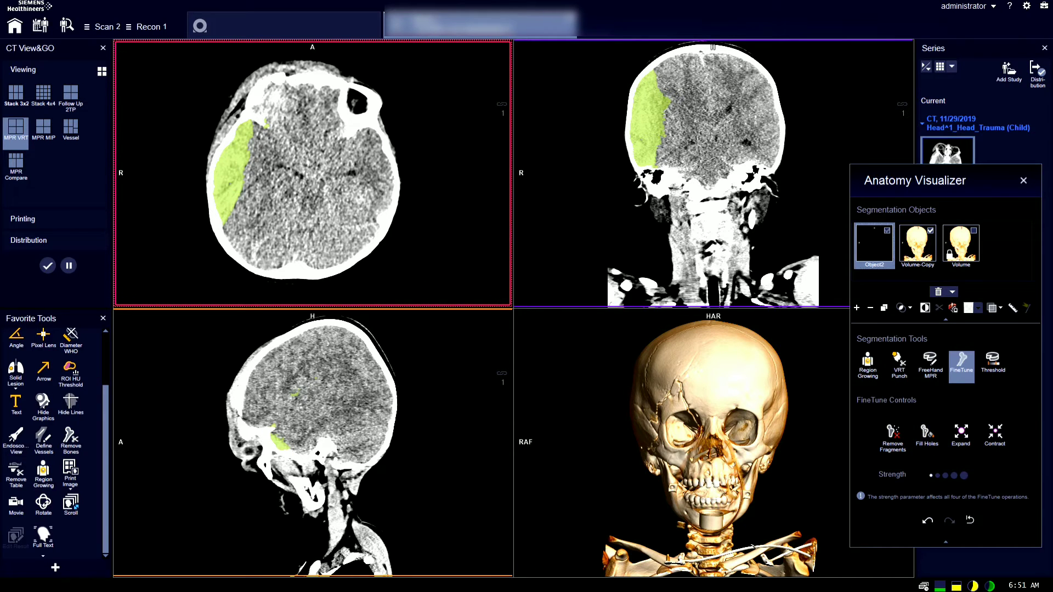
scroll(303, 171, "down", 10)
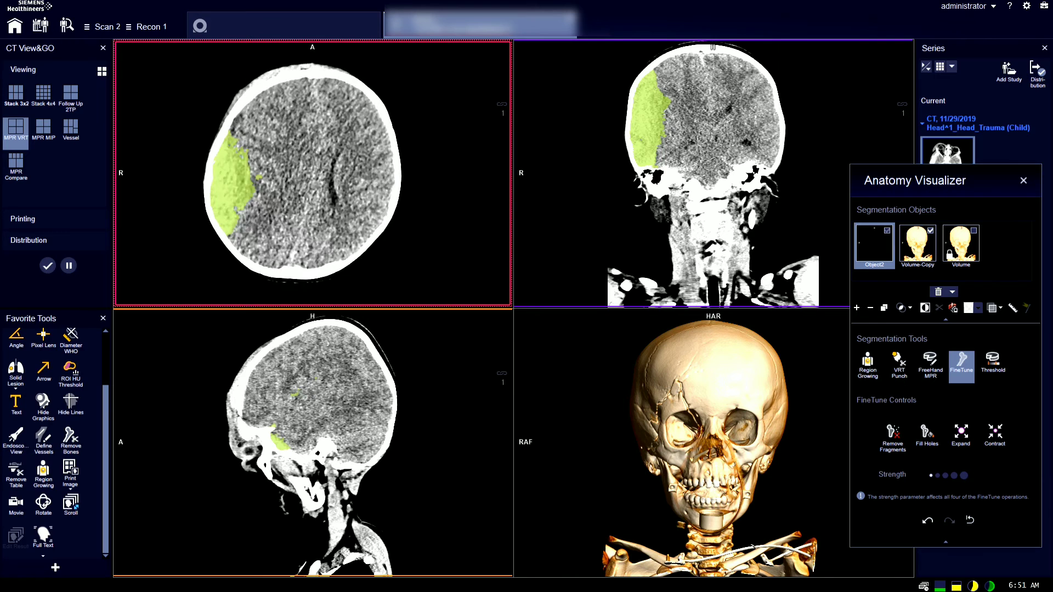
scroll(303, 171, "up", 10)
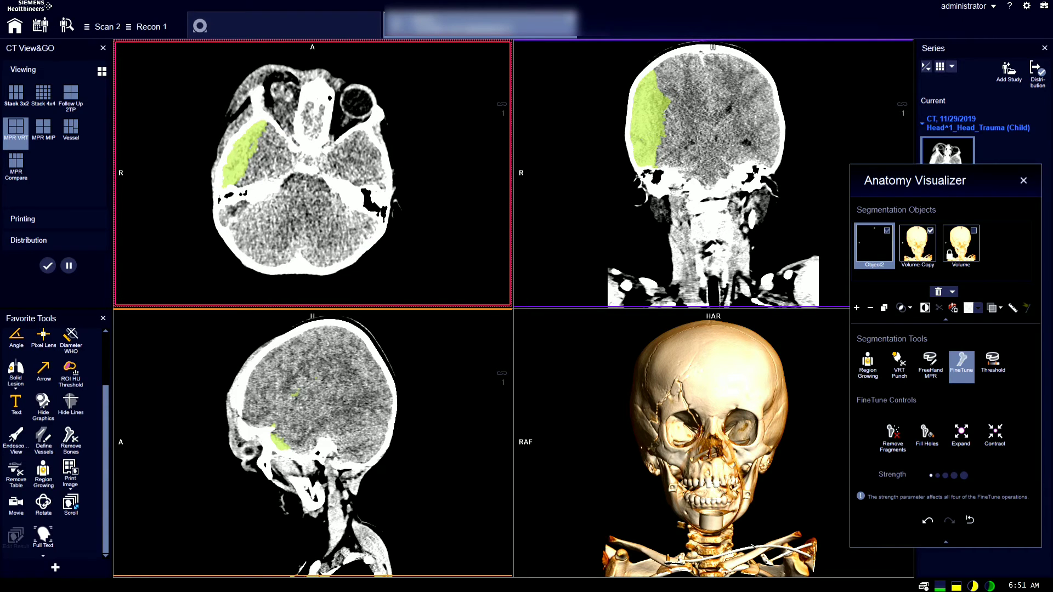
scroll(404, 270, "down", 5)
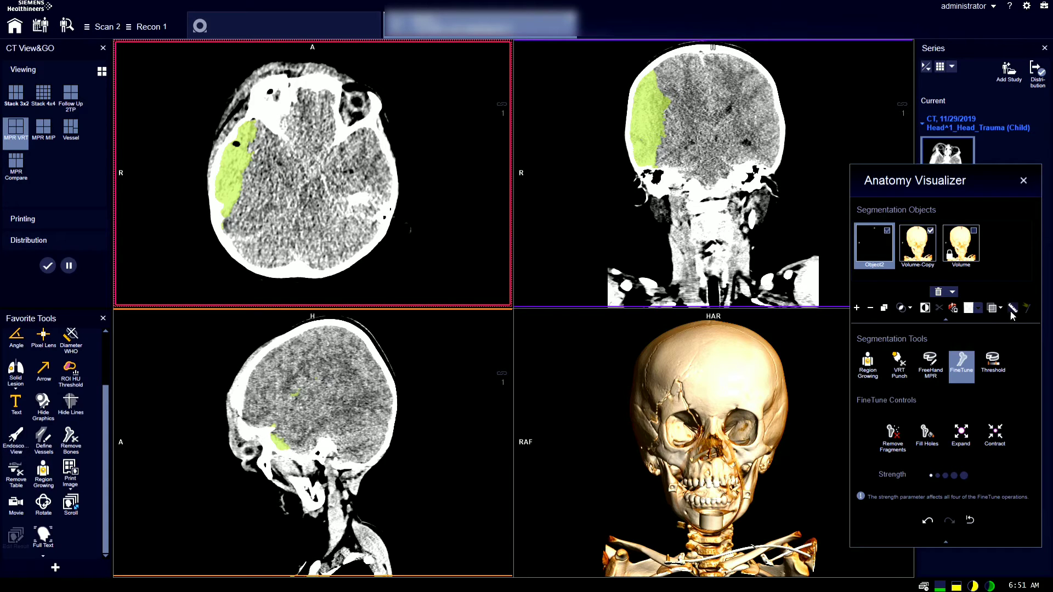
- Evaluate the lesion object's volume and HU statistics, and reposition the result labels in the coronal and sagittal views
left_click(869, 364)
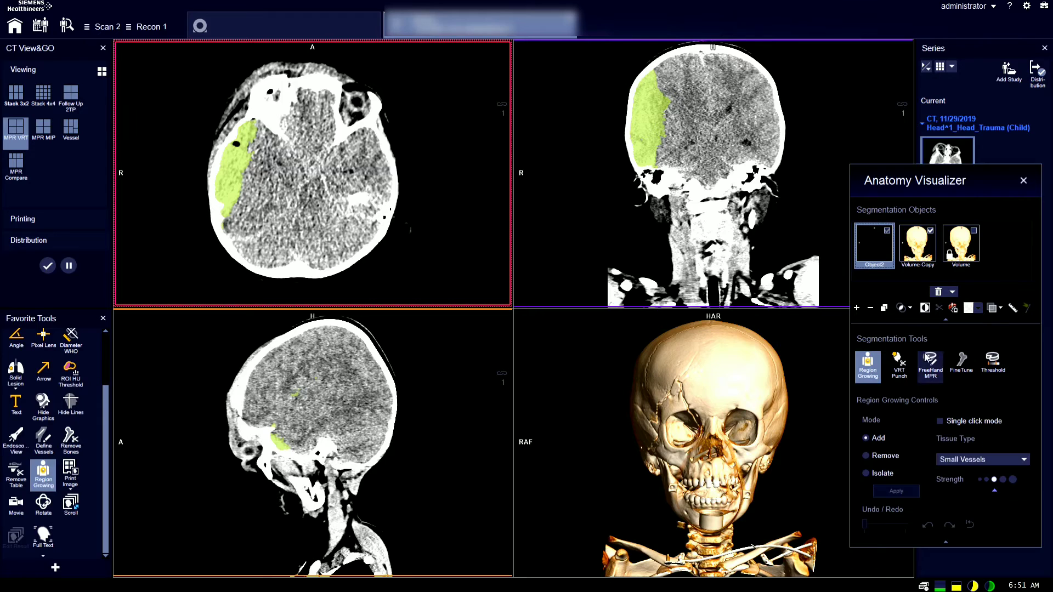
left_click(868, 362)
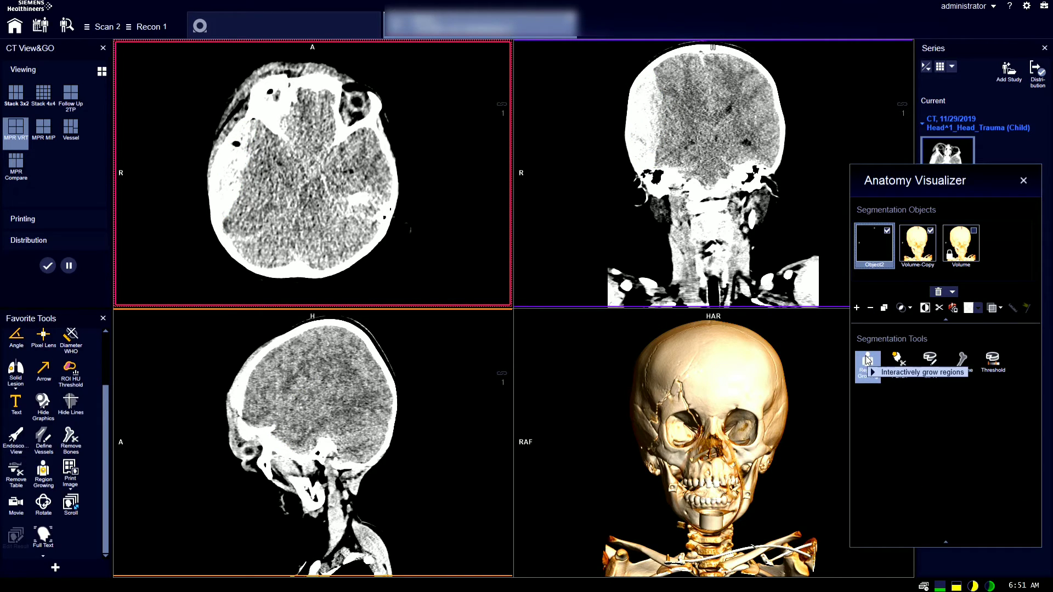
left_click(867, 360)
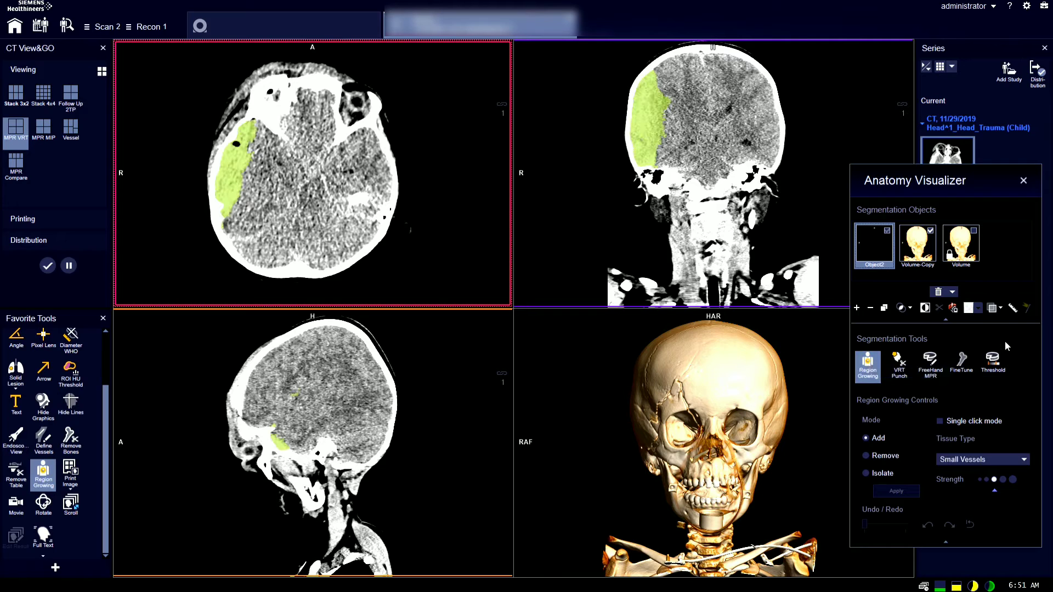
left_click(1012, 311)
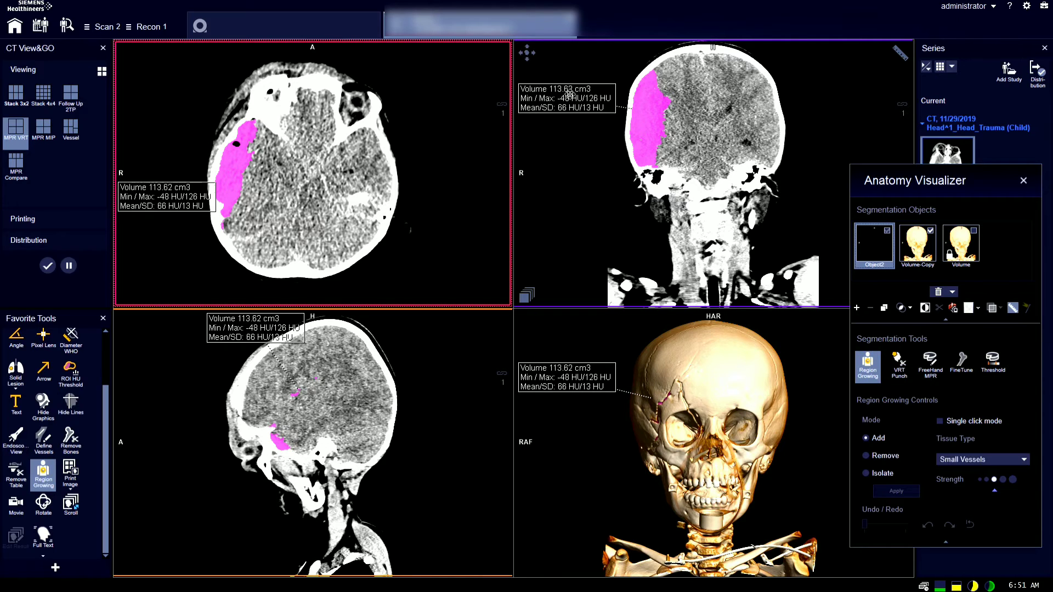
mouse_move(570, 95)
left_mouse_down()
mouse_move(578, 162)
mouse_move(584, 96)
left_mouse_up()
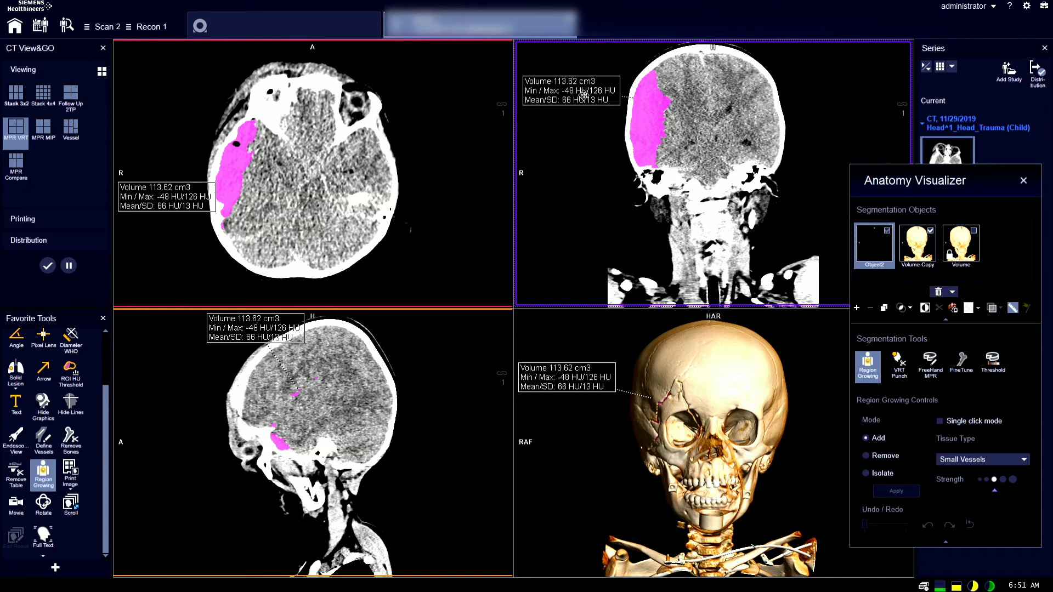
left_click_drag(275, 331, 445, 348)
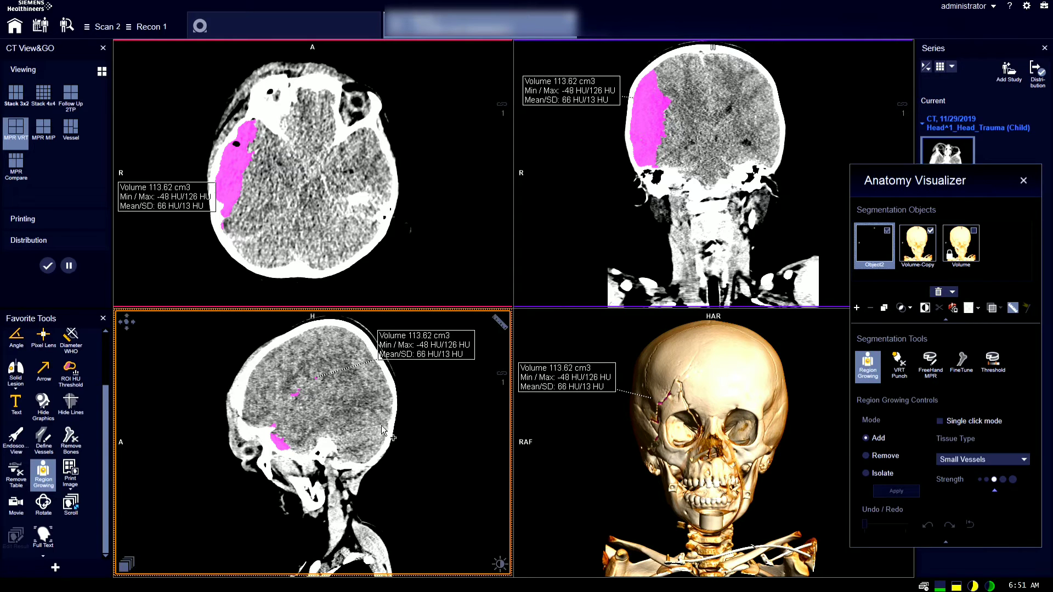
- Examine the extent of the measured lesion in the sagittal and axial slices
scroll(387, 433, "down", 10)
scroll(378, 435, "down", 6)
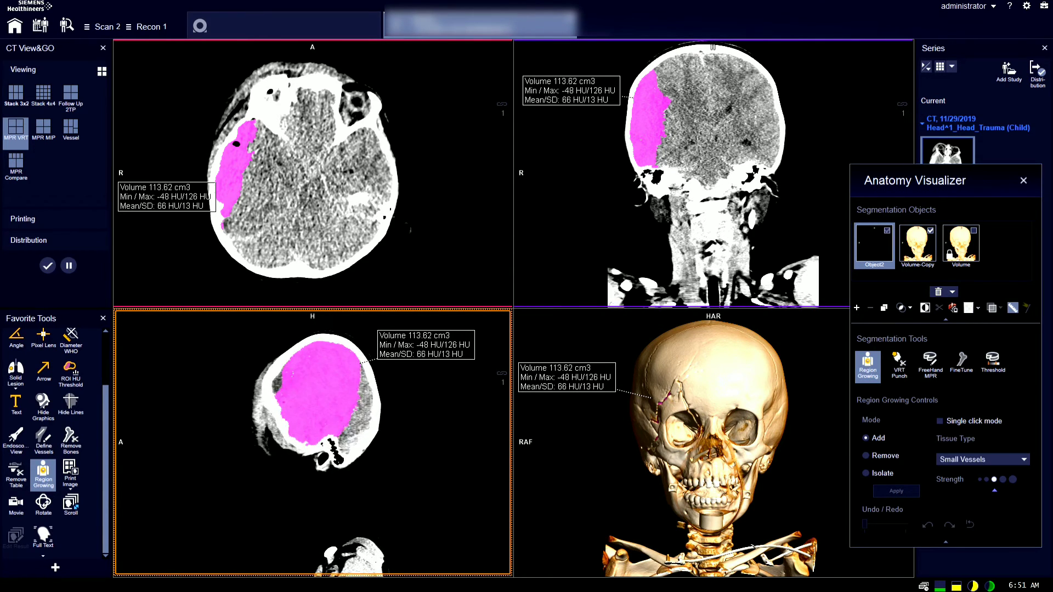
left_click(273, 230)
scroll(275, 215, "down", 6)
scroll(293, 254, "down", 8)
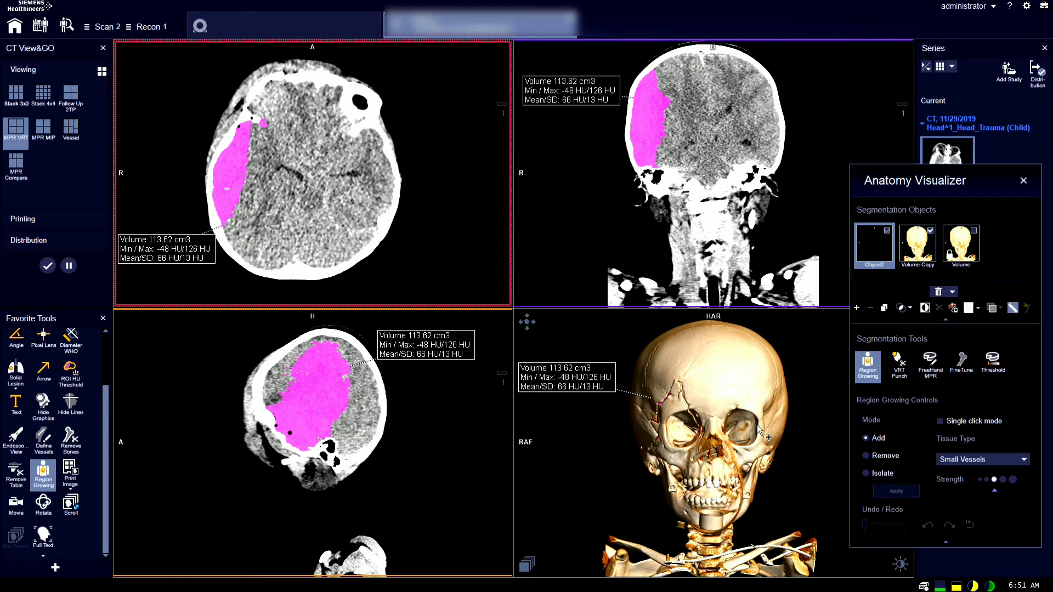
- Hide the Volume-Copy object to isolate the lesion in the rotated volume rendering, and turn off its volume evaluation
left_click_drag(724, 486, 675, 412)
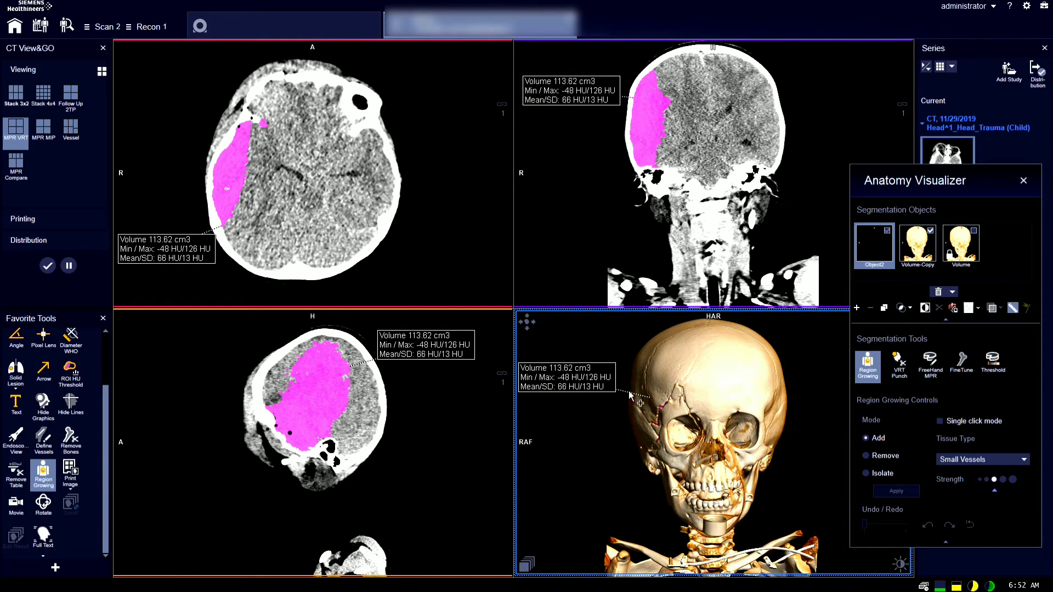
left_click(931, 231)
mouse_move(695, 432)
left_mouse_down()
mouse_move(781, 428)
mouse_move(695, 435)
left_mouse_up()
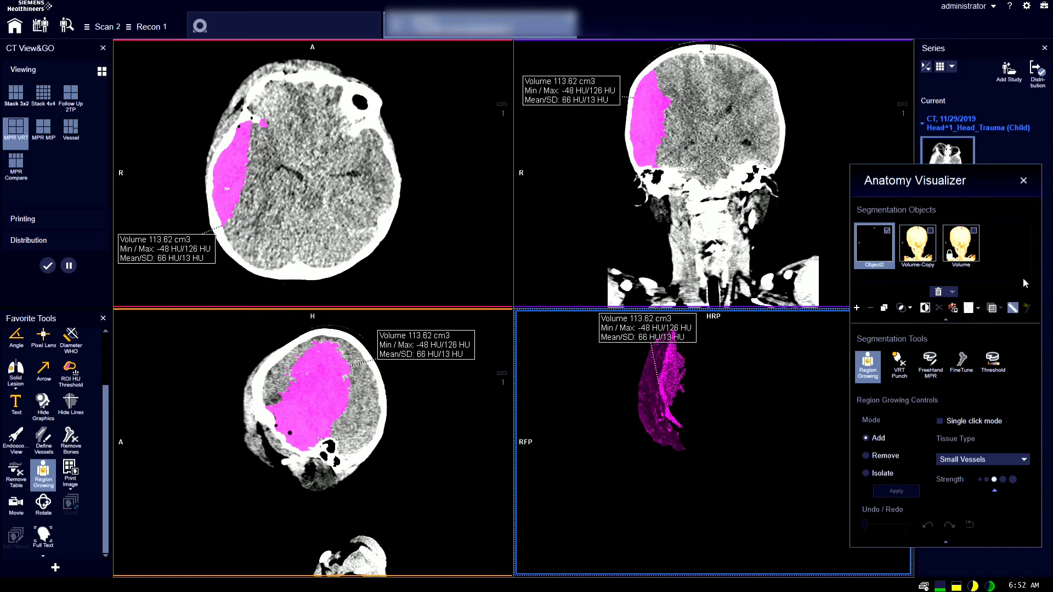
left_click(1014, 309)
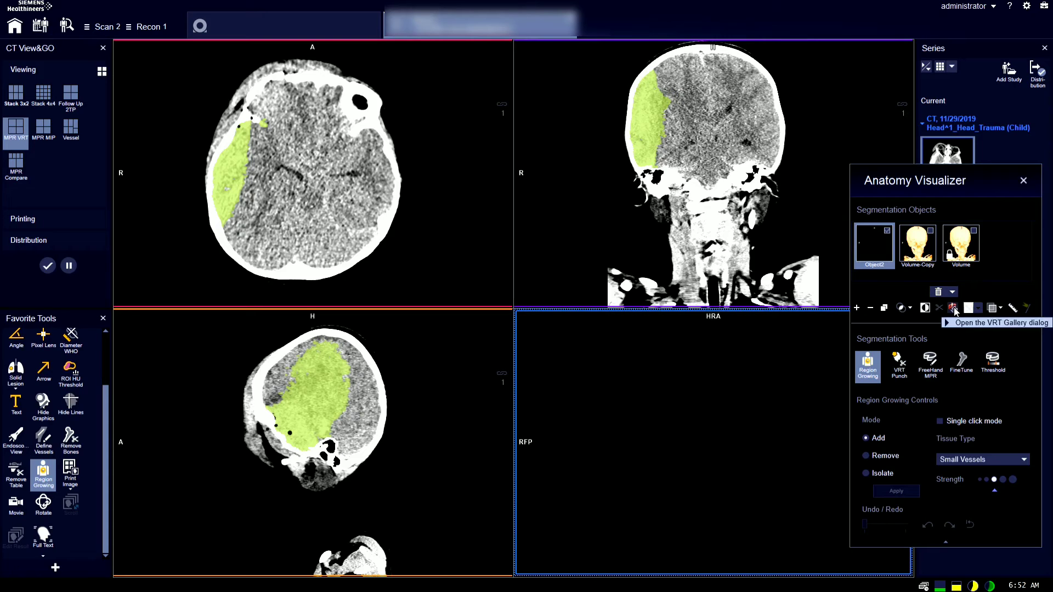
- Try the CoronariesWhite preset from the VRT gallery on the lesion object
left_click(955, 312)
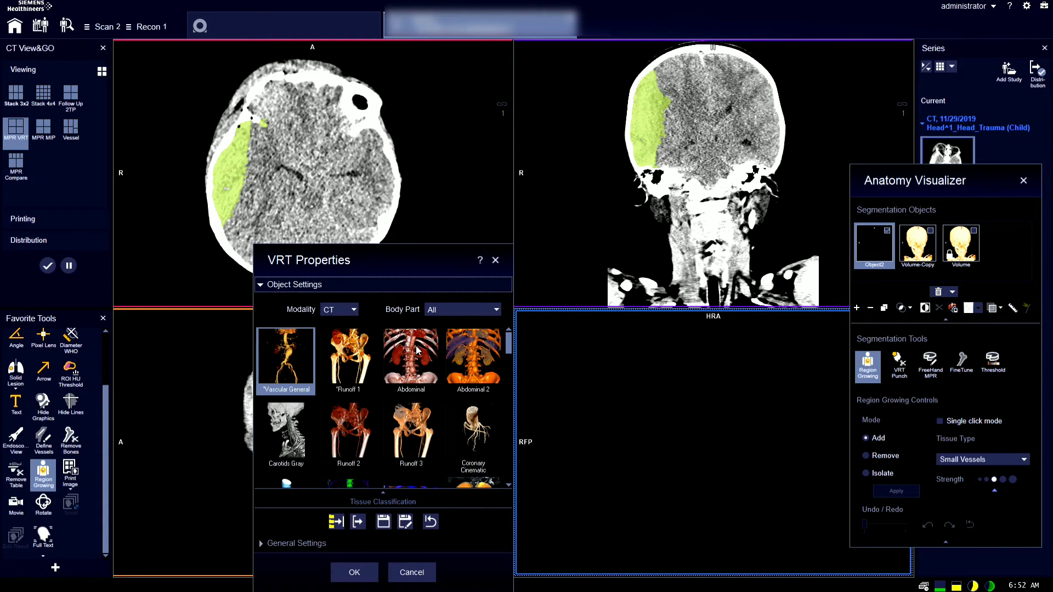
scroll(368, 367, "down", 5)
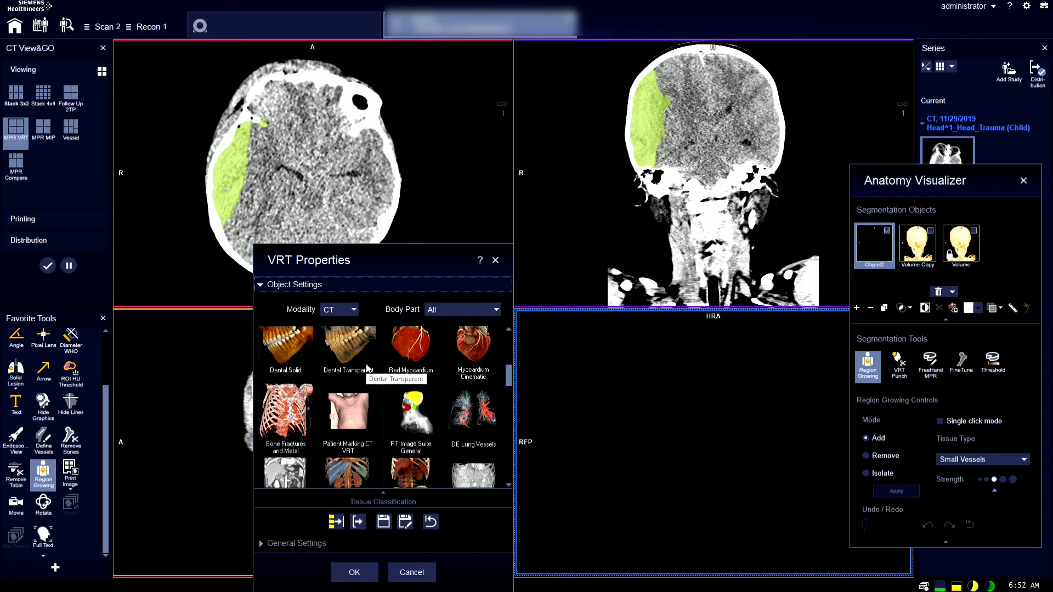
scroll(367, 367, "down", 5)
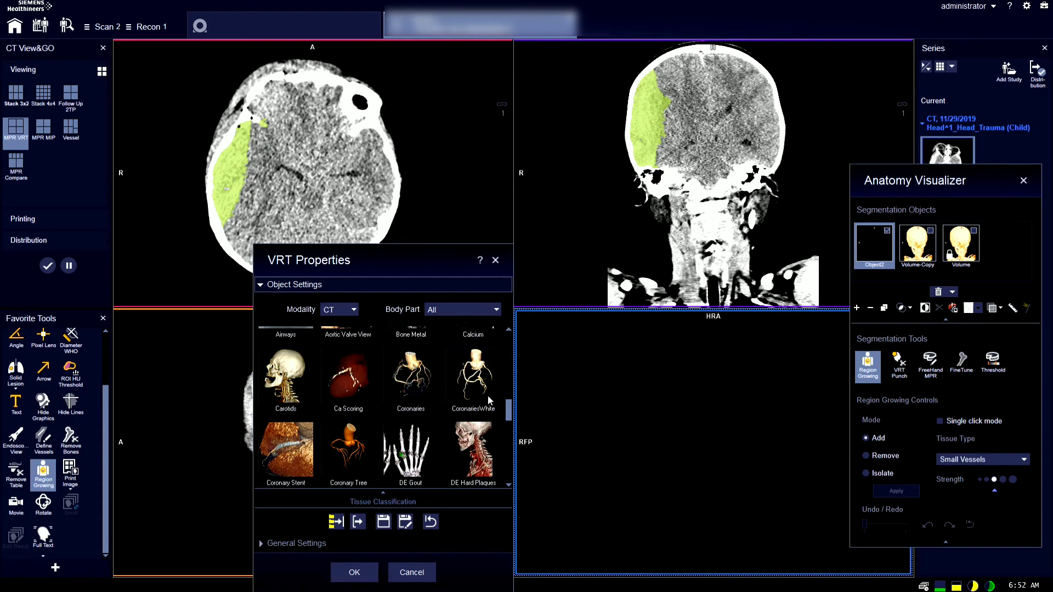
left_click(482, 387)
left_click(482, 386)
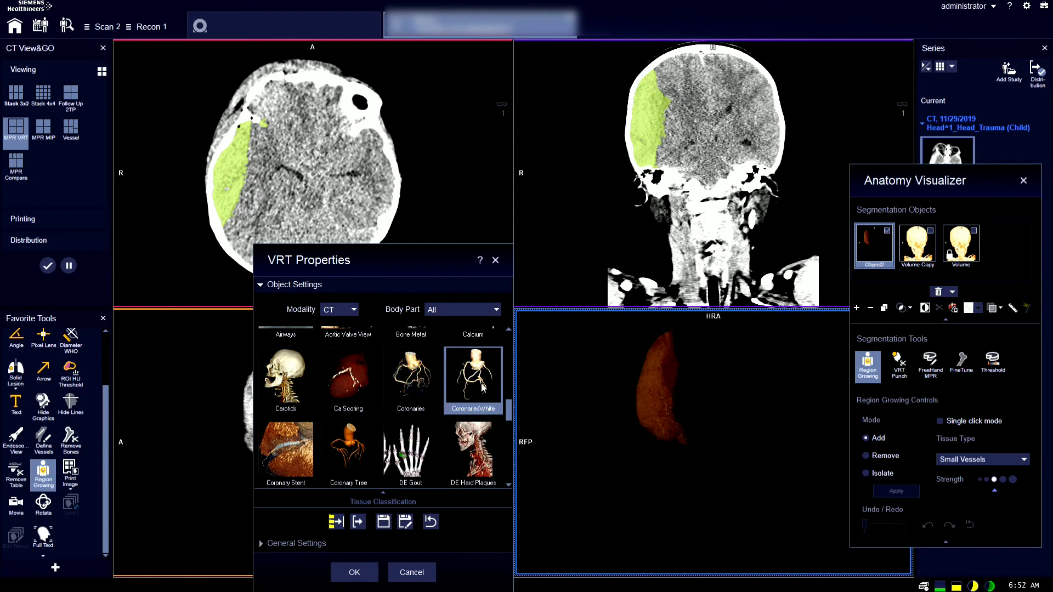
- Apply the MyocardiumSmooth VRT preset to the lesion object and accept the rendering properties
scroll(433, 388, "up", 3)
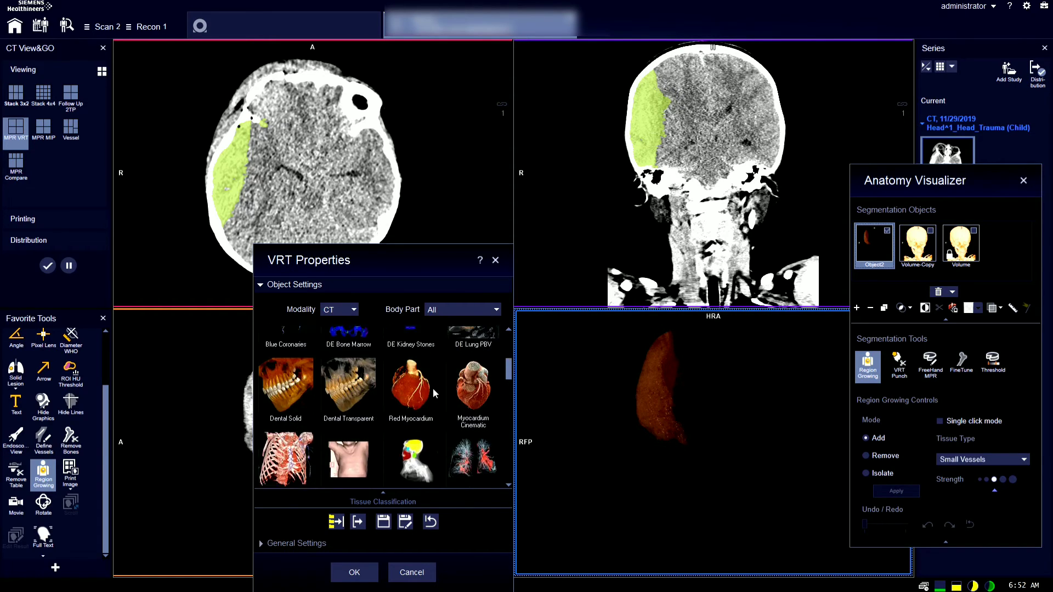
scroll(434, 392, "up", 2)
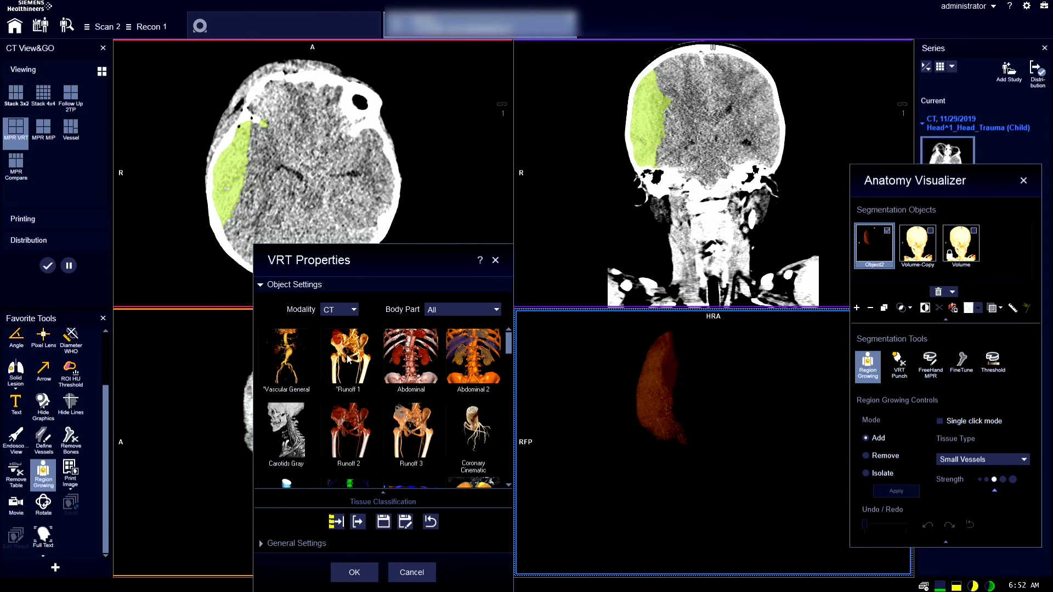
scroll(464, 379, "down", 3)
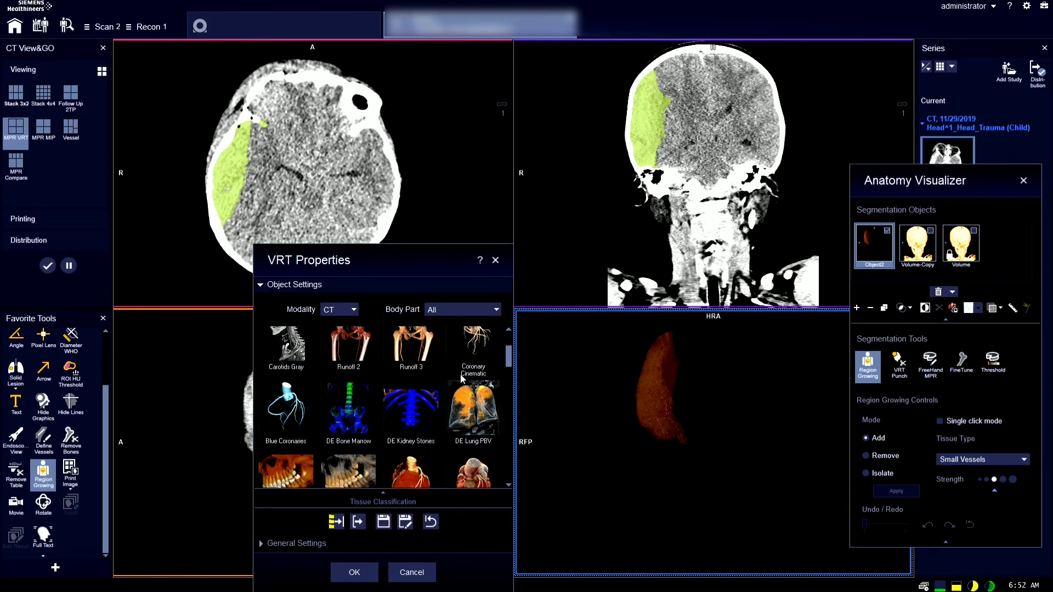
scroll(462, 378, "down", 5)
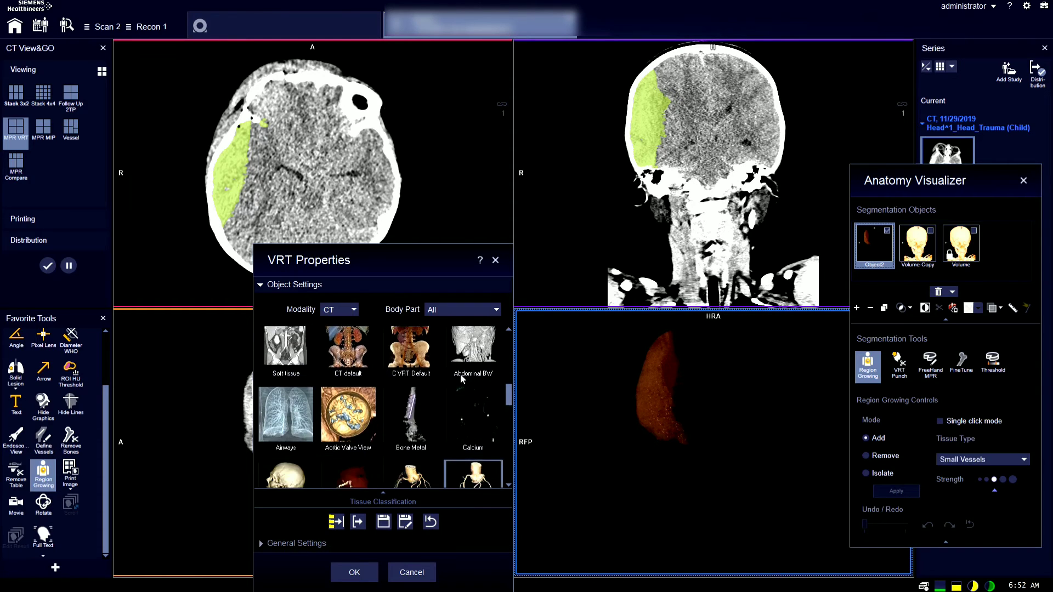
scroll(460, 374, "down", 5)
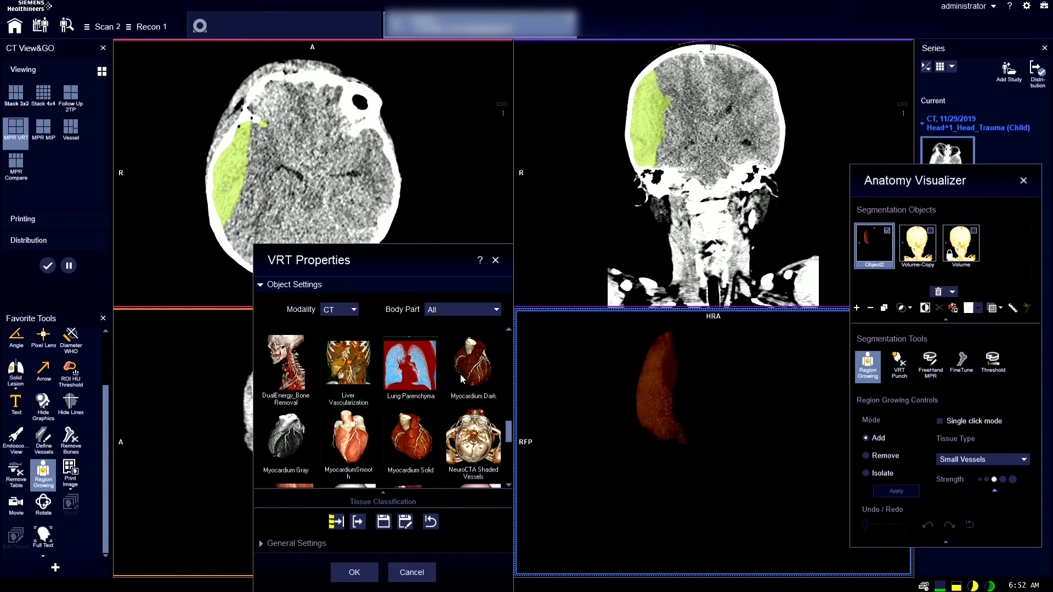
scroll(459, 374, "down", 1)
scroll(461, 378, "down", 1)
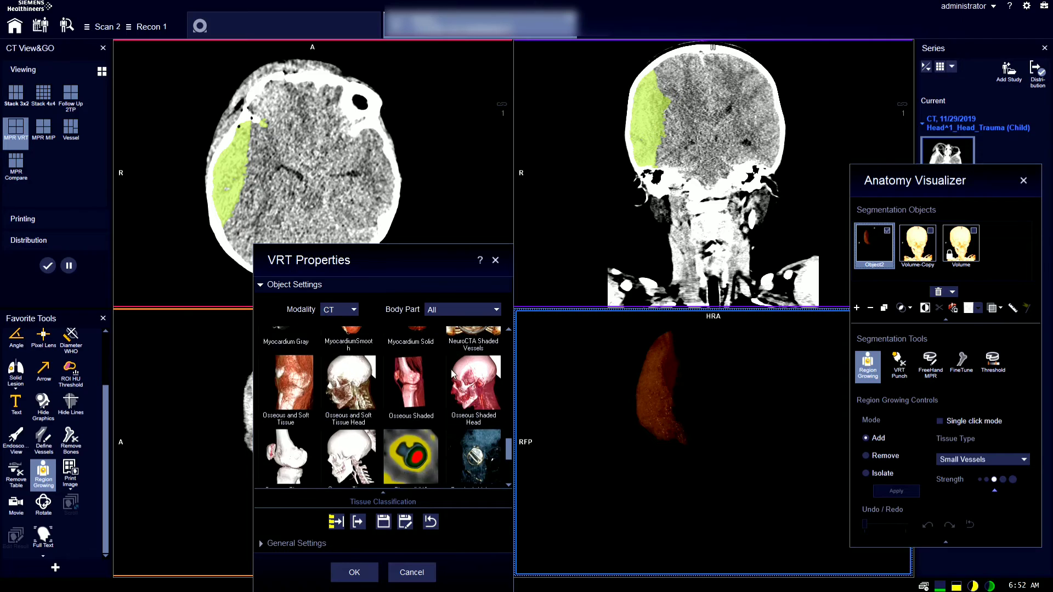
left_click(354, 357)
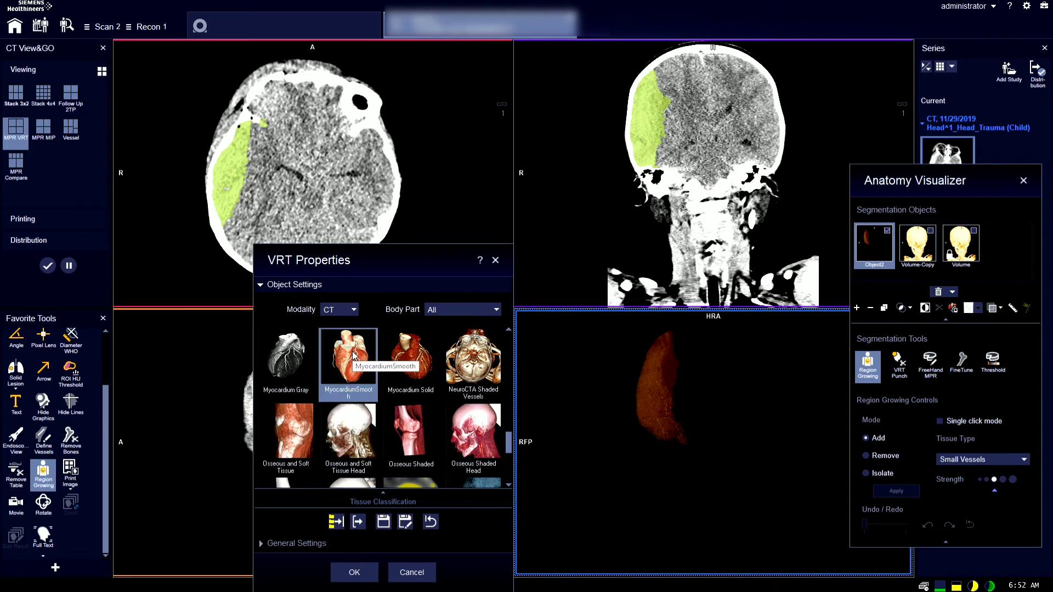
left_click(367, 572)
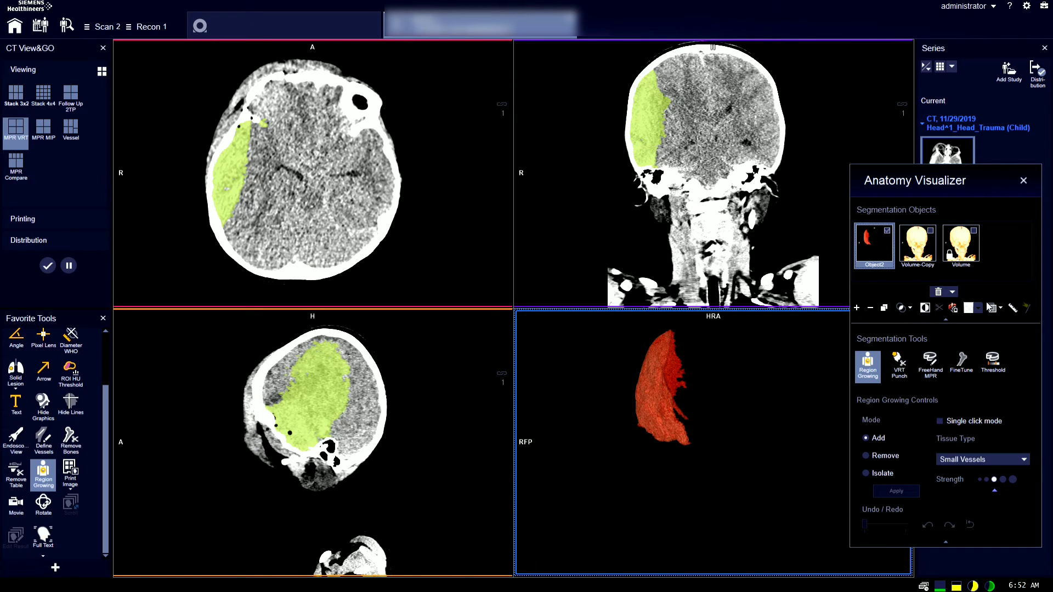
- Try turquoise, red, pink and teal as the rendering color of the lesion object
left_click(980, 310)
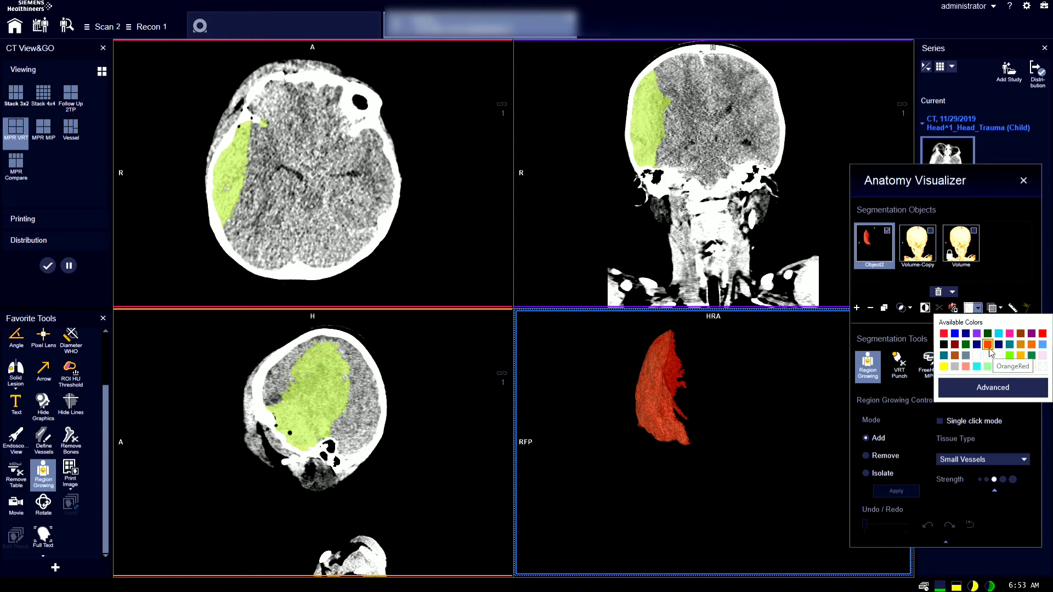
left_click(998, 334)
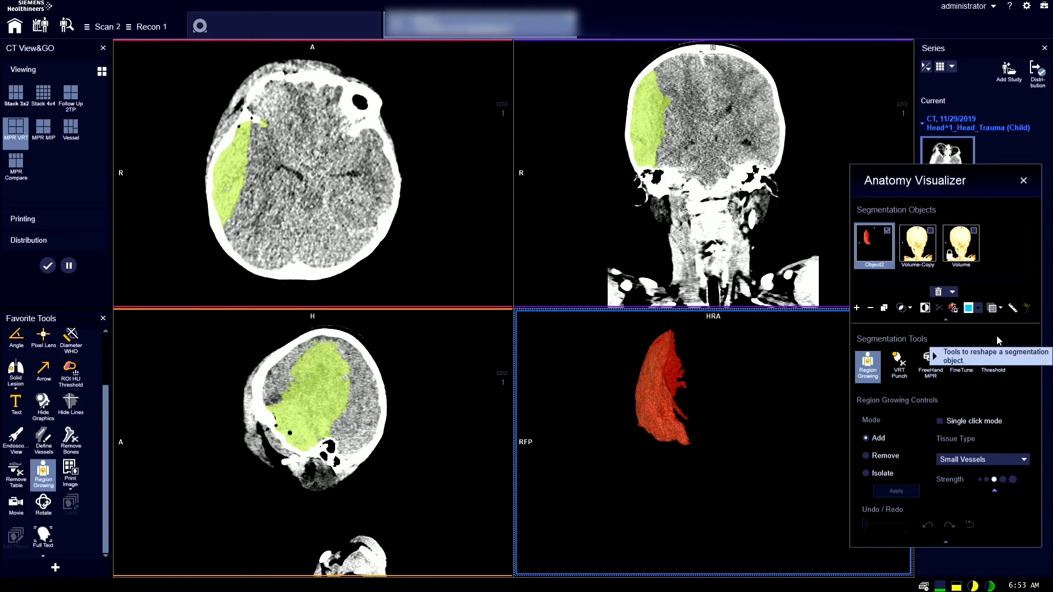
left_click(979, 309)
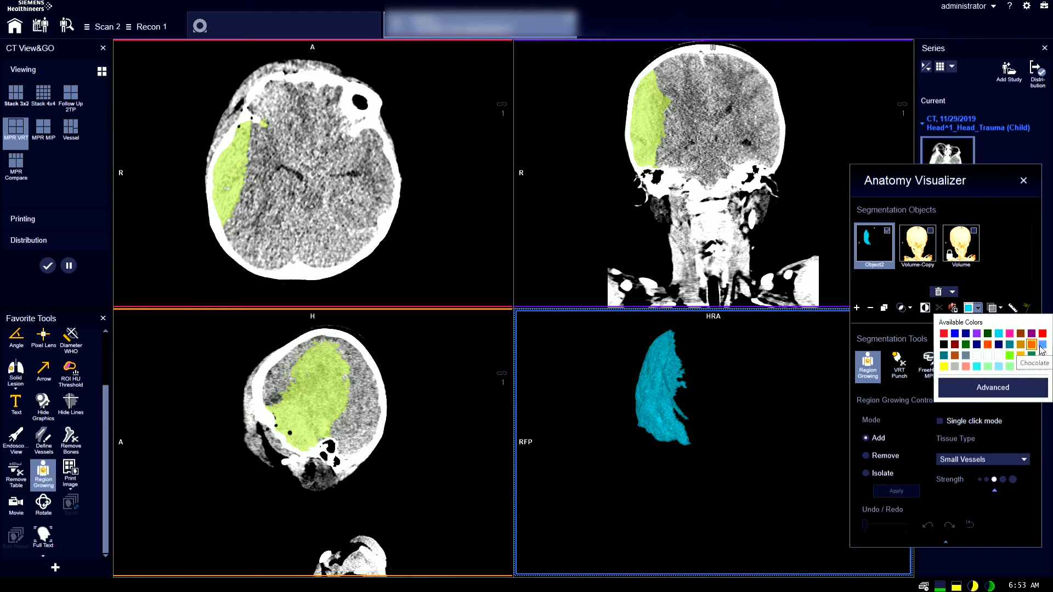
left_click(1043, 335)
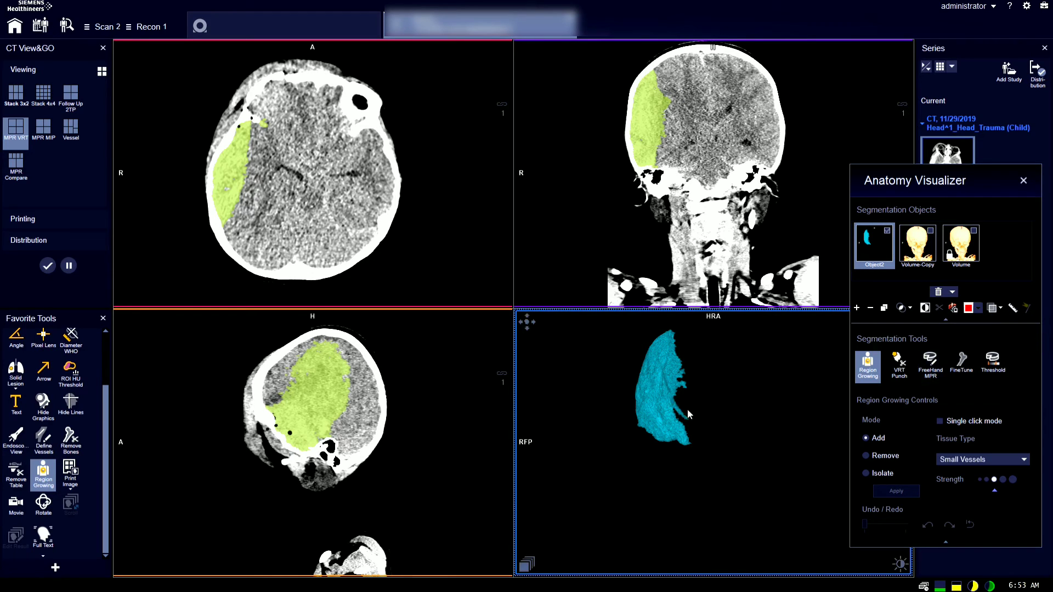
left_click_drag(697, 395, 704, 371)
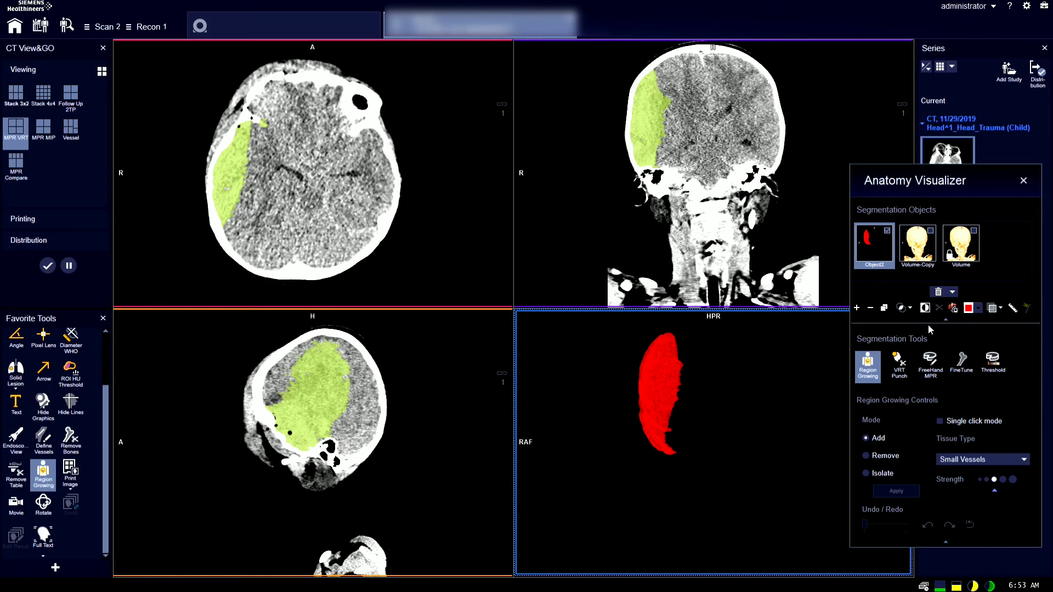
left_click(980, 309)
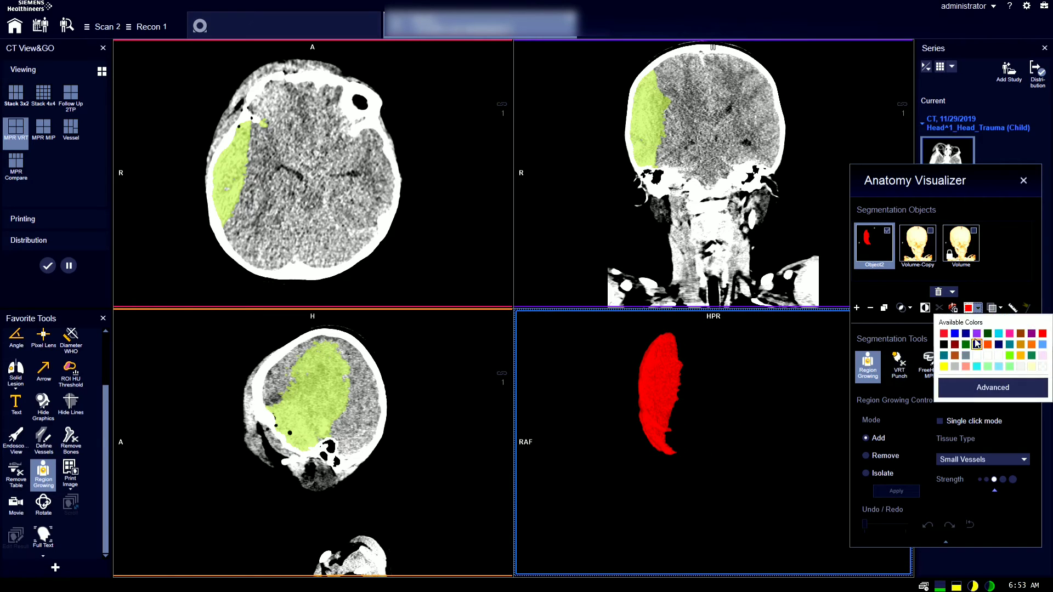
left_click(1012, 339)
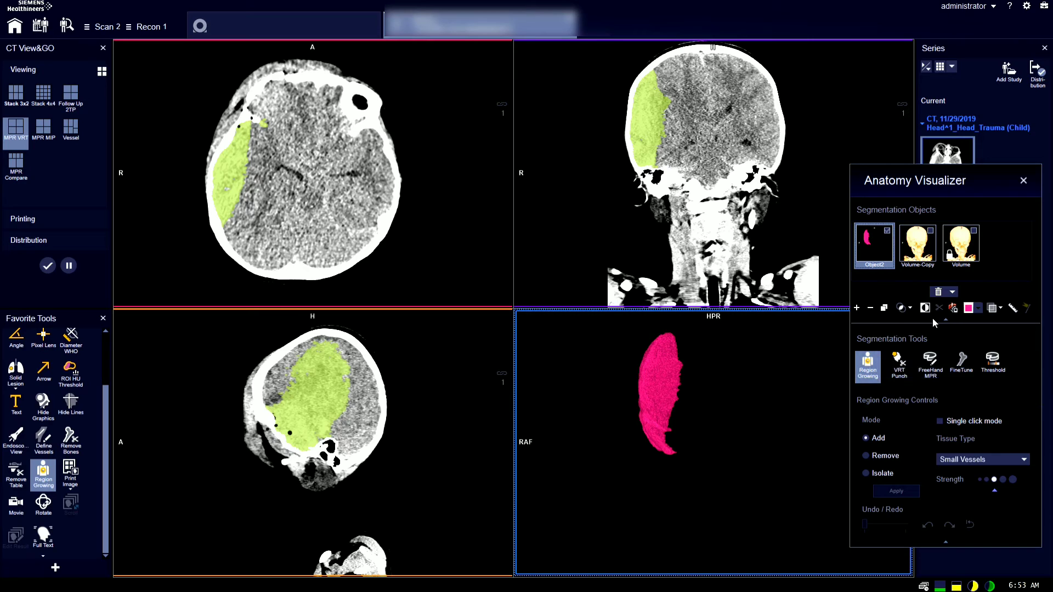
left_click(979, 308)
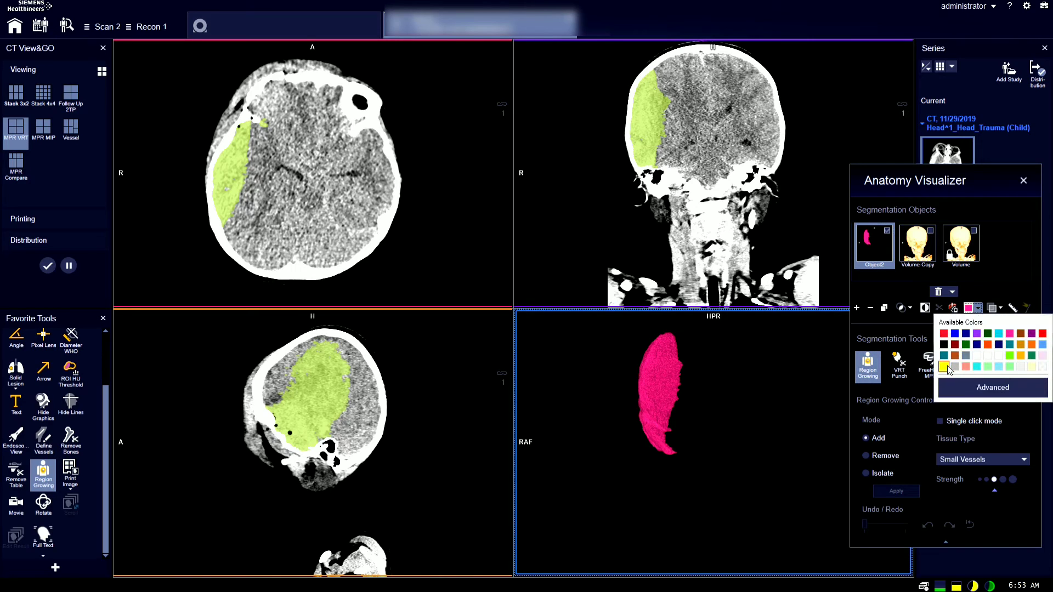
left_click(944, 356)
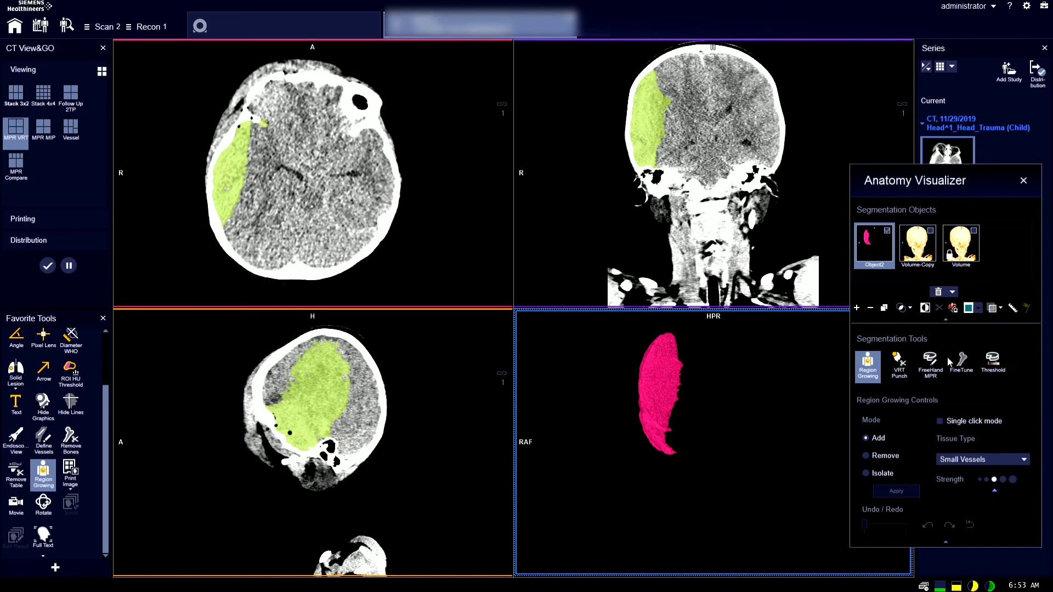
- Color the lesion object yellow, end Region Growing, close the Anatomy Visualizer and rotate the lesion's volume rendering
left_click(979, 307)
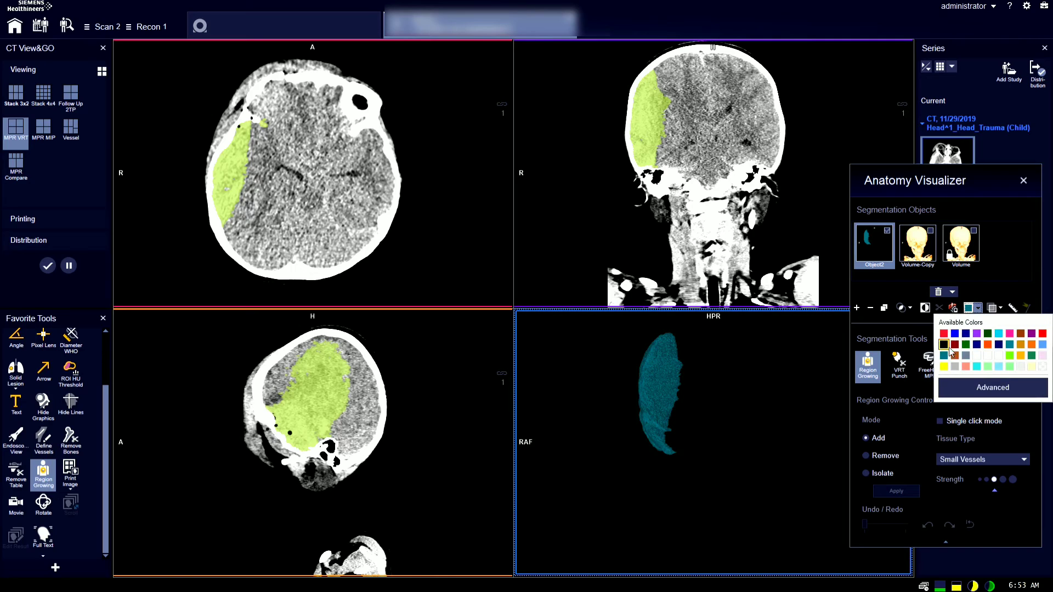
left_click(945, 367)
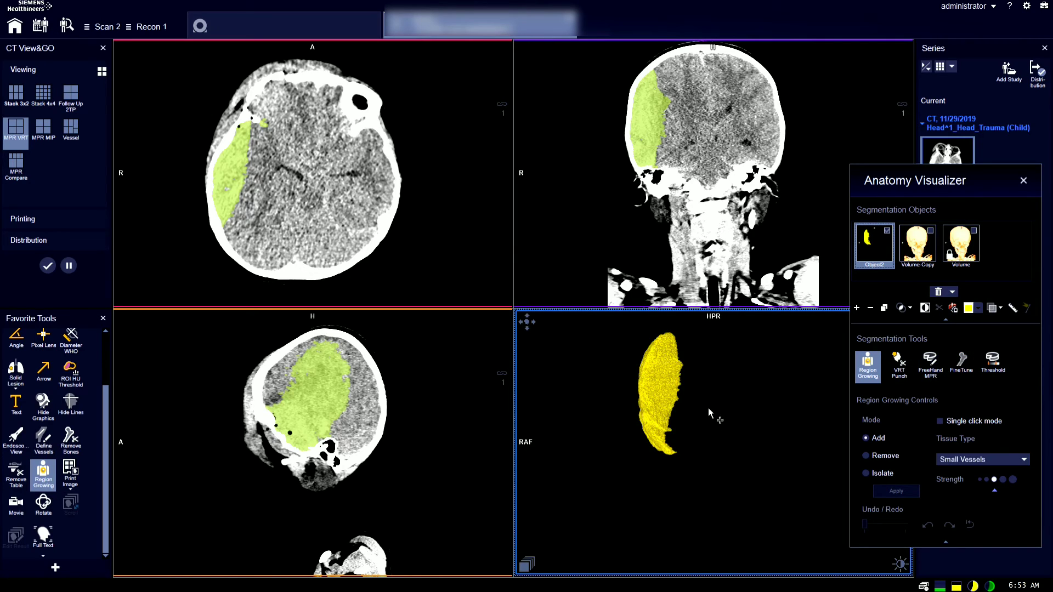
left_click(868, 363)
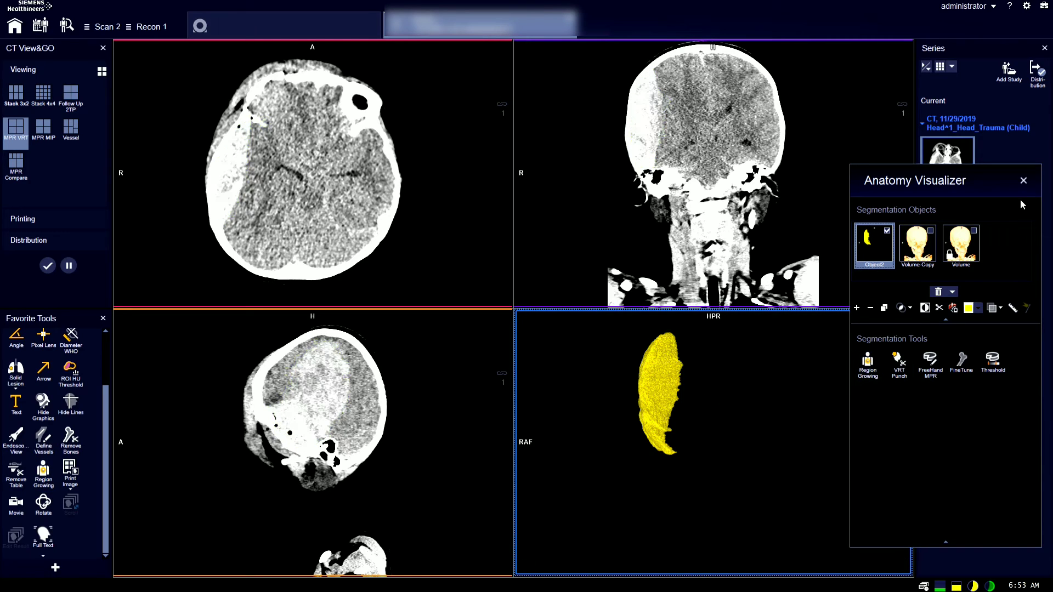
left_click(1025, 183)
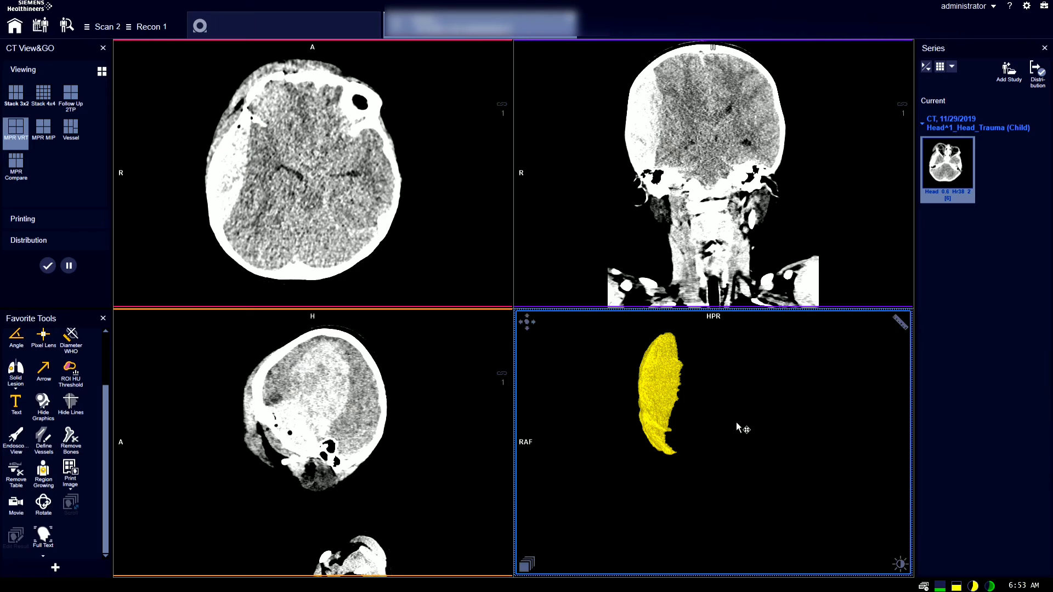
left_click_drag(736, 422, 638, 441)
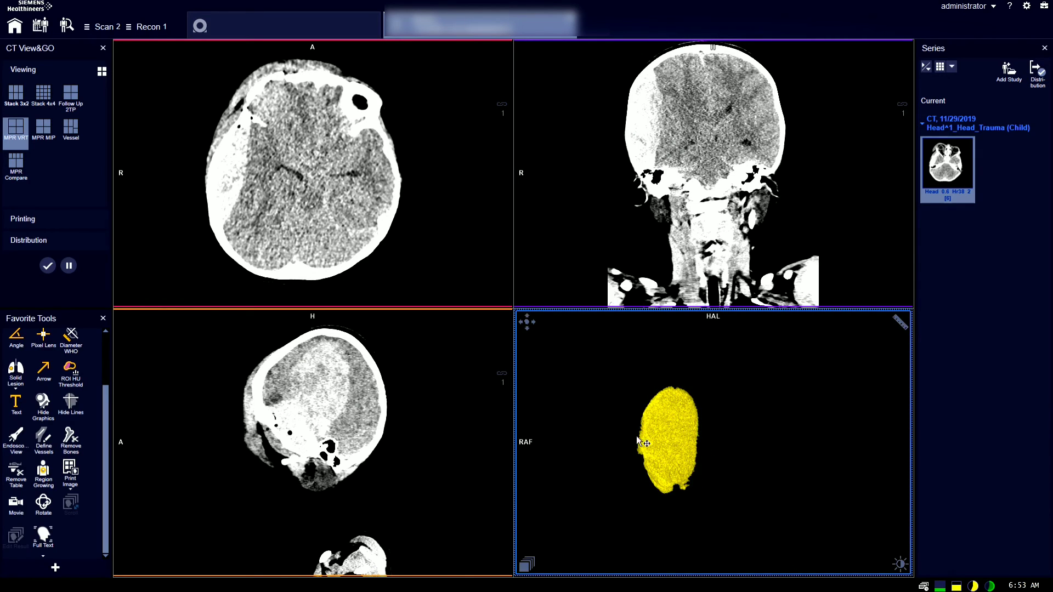
- Reopen the Anatomy Visualizer and show the Volume-Copy skull instead of the lesion object in the rotated volume rendering
left_click(535, 327)
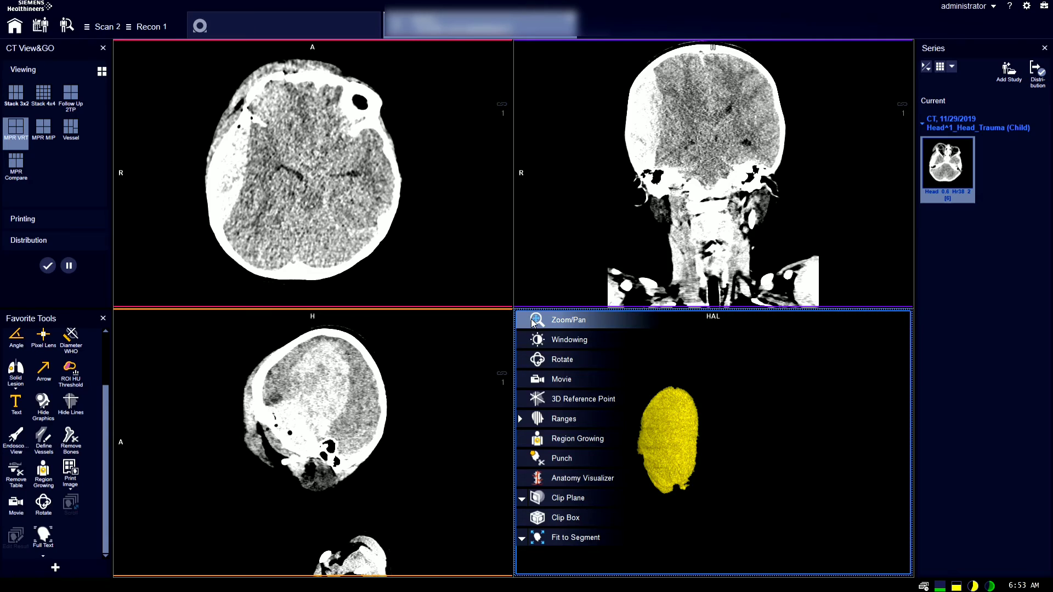
left_click(556, 481)
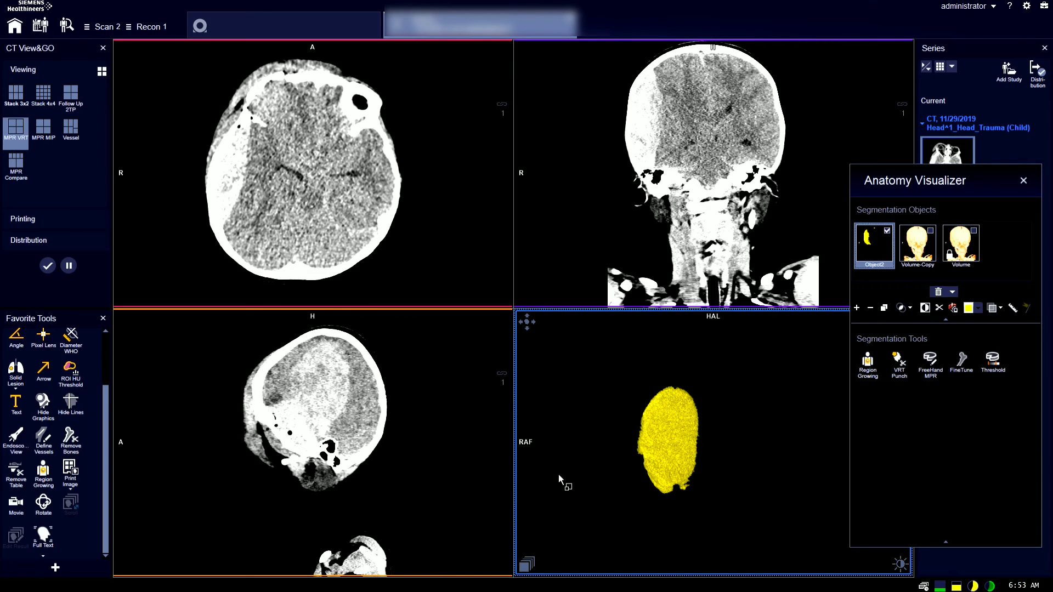
left_click(931, 232)
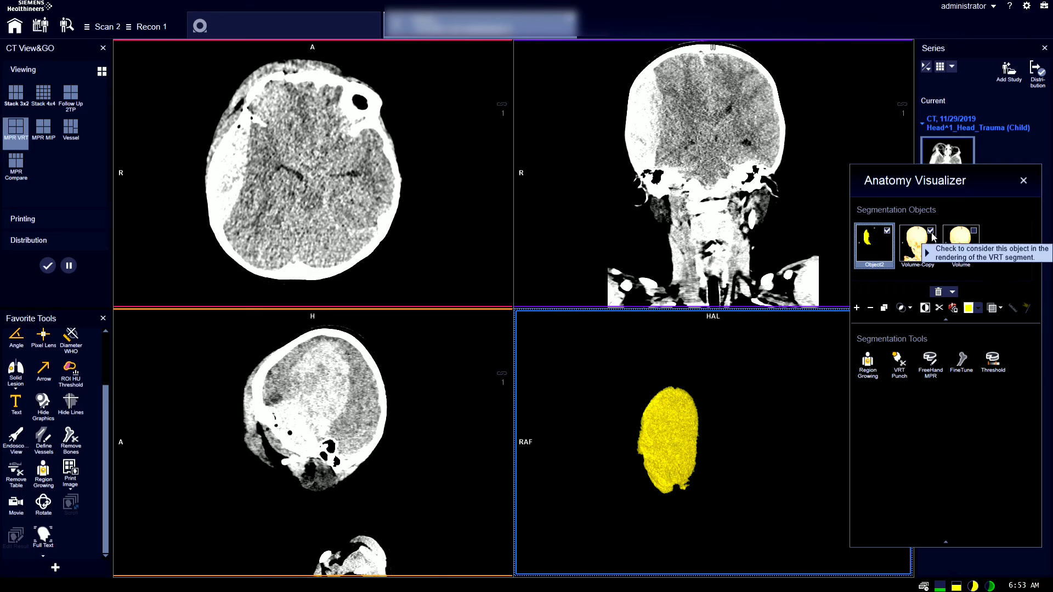
left_click(888, 231)
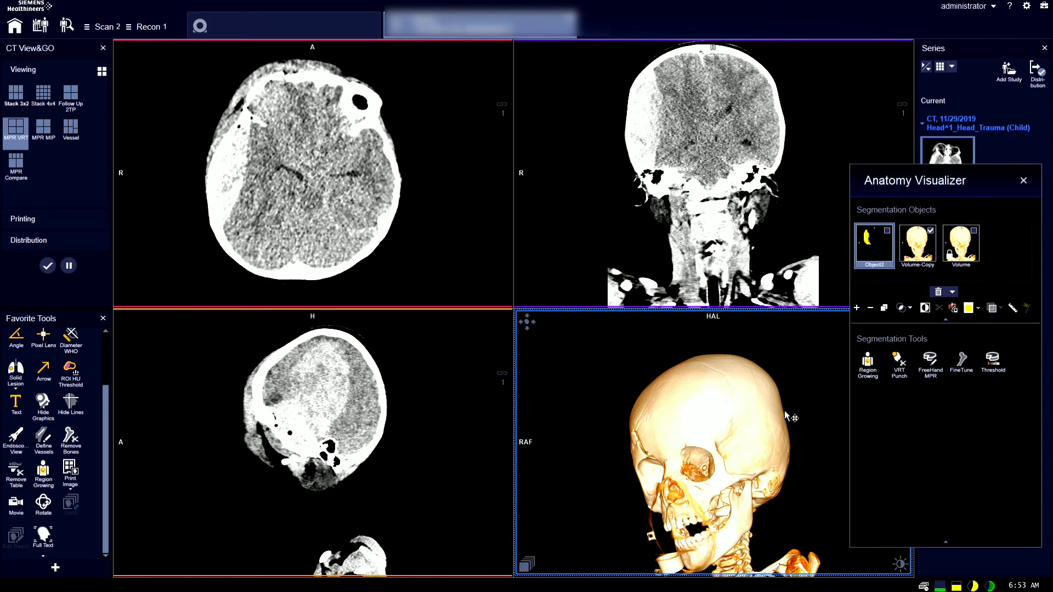
left_click_drag(795, 449, 705, 488)
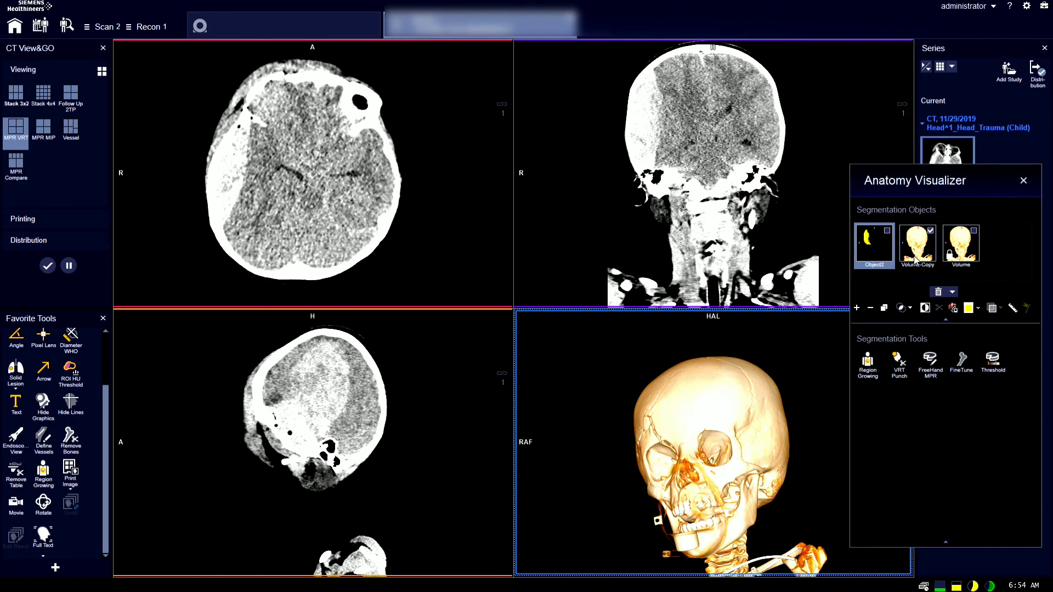
- Show the lesion object alone again with Volume-Copy hidden, and close the Anatomy Visualizer to view the lesion from other angles
left_click(889, 237)
left_click(931, 231)
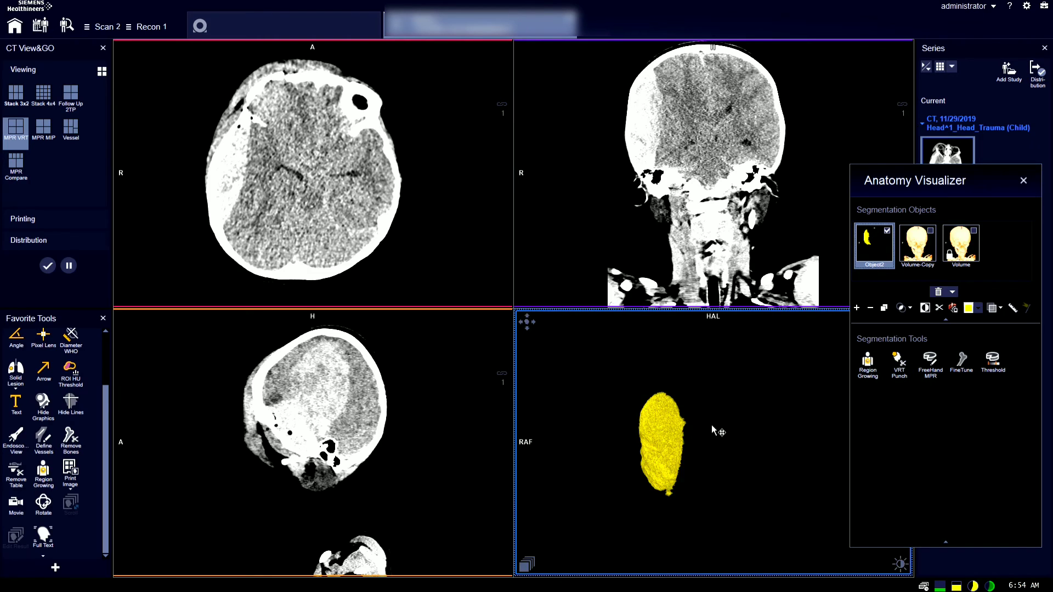
mouse_move(717, 430)
left_mouse_down()
mouse_move(667, 439)
mouse_move(706, 436)
left_mouse_up()
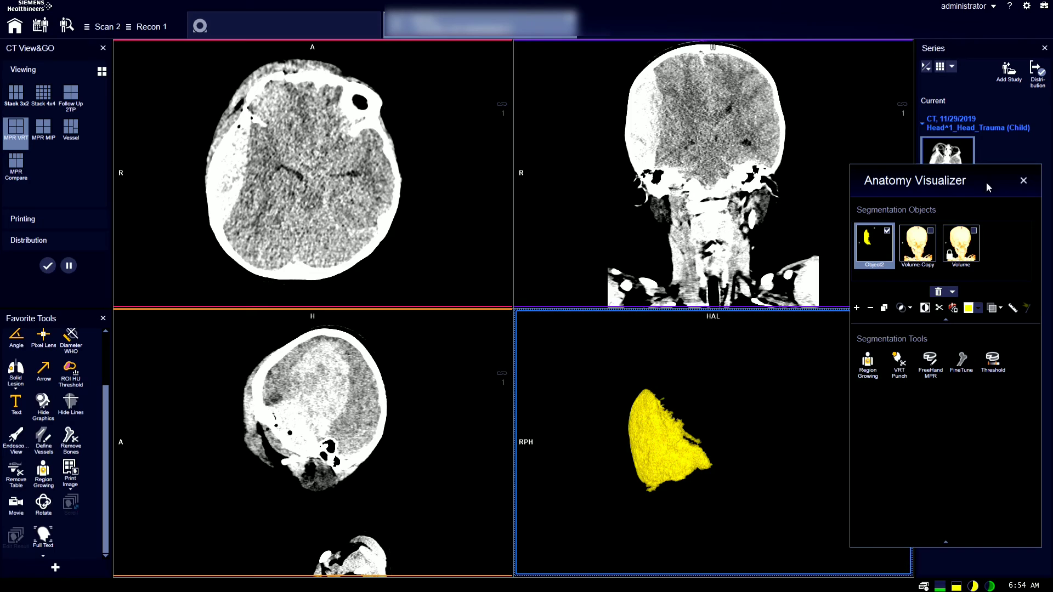
left_click(1023, 182)
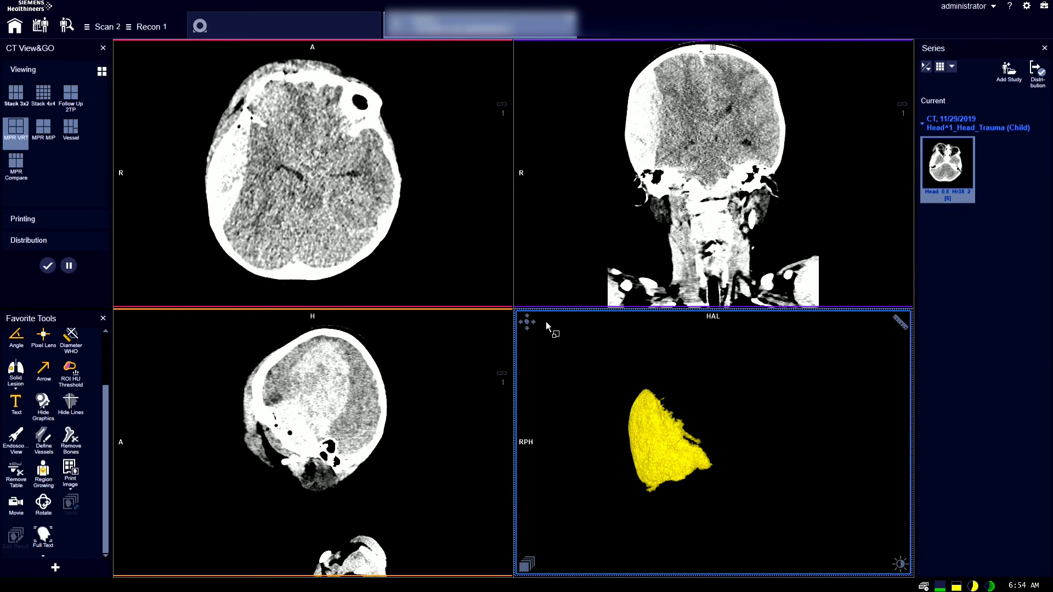
left_click_drag(763, 446, 823, 378)
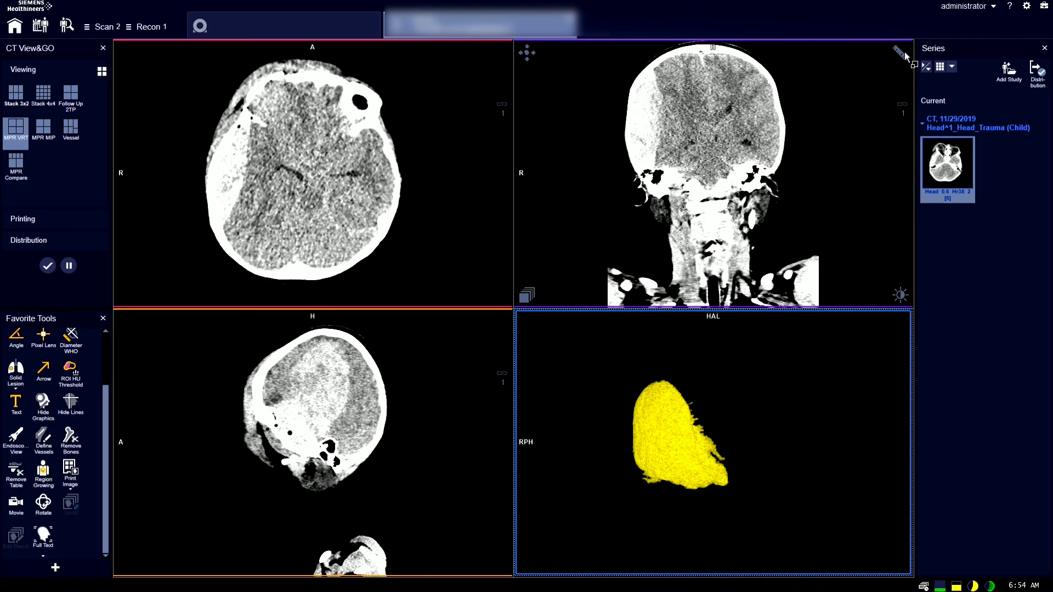
- Turn on the lesion object's volume evaluation and move its result labels clear of the anatomy in the volume rendering and axial views
mouse_move(527, 332)
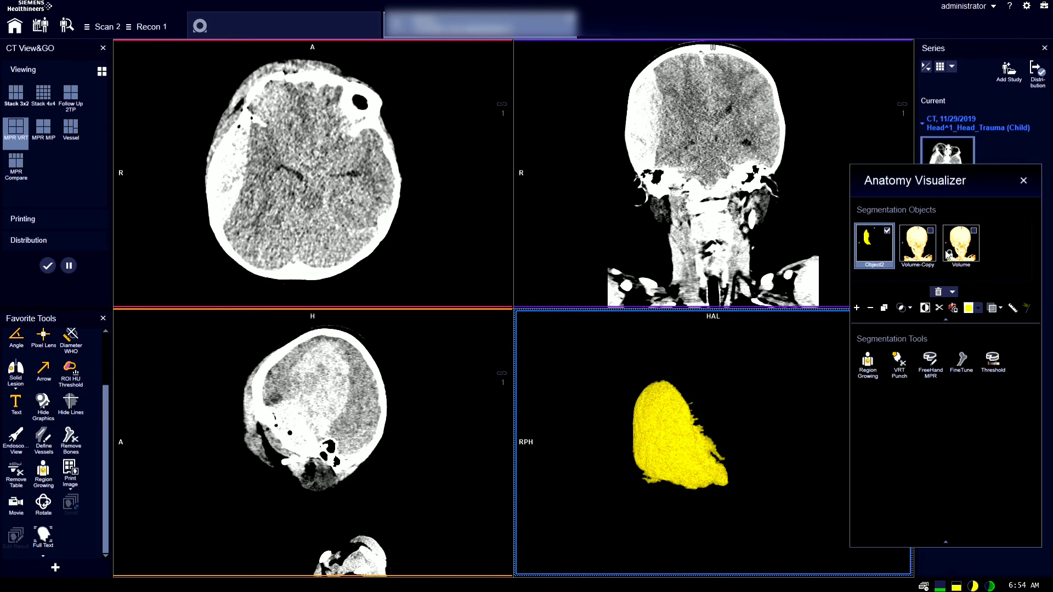
left_click(1013, 309)
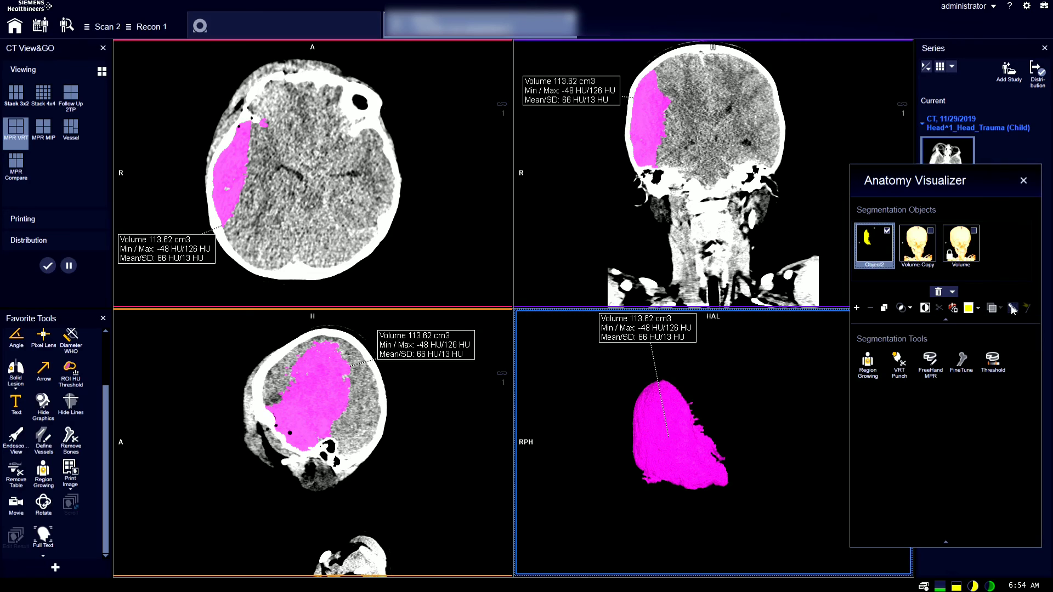
left_click_drag(594, 348, 573, 366)
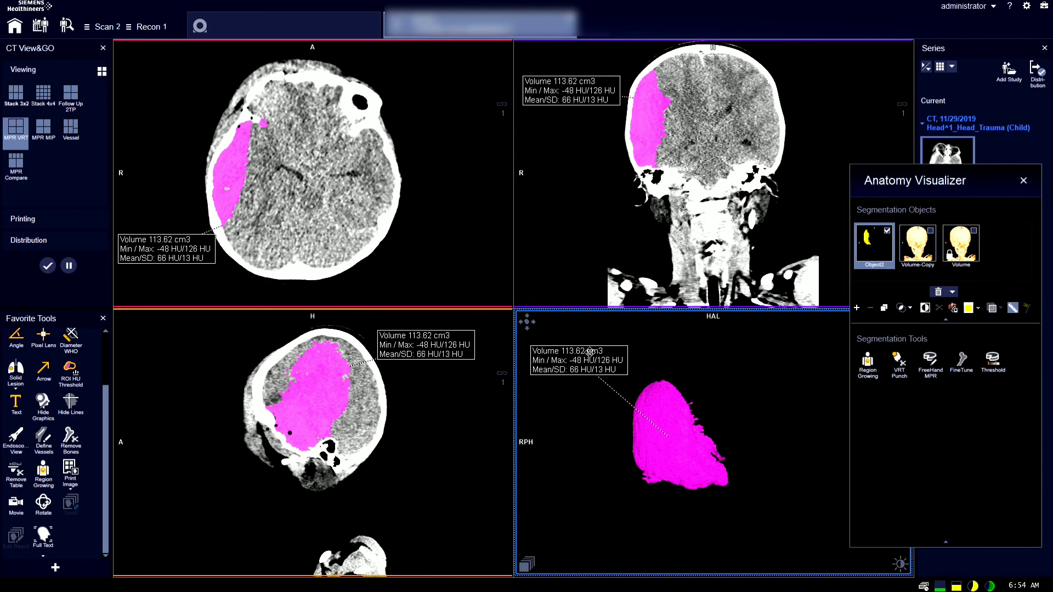
left_click_drag(993, 185, 1021, 191)
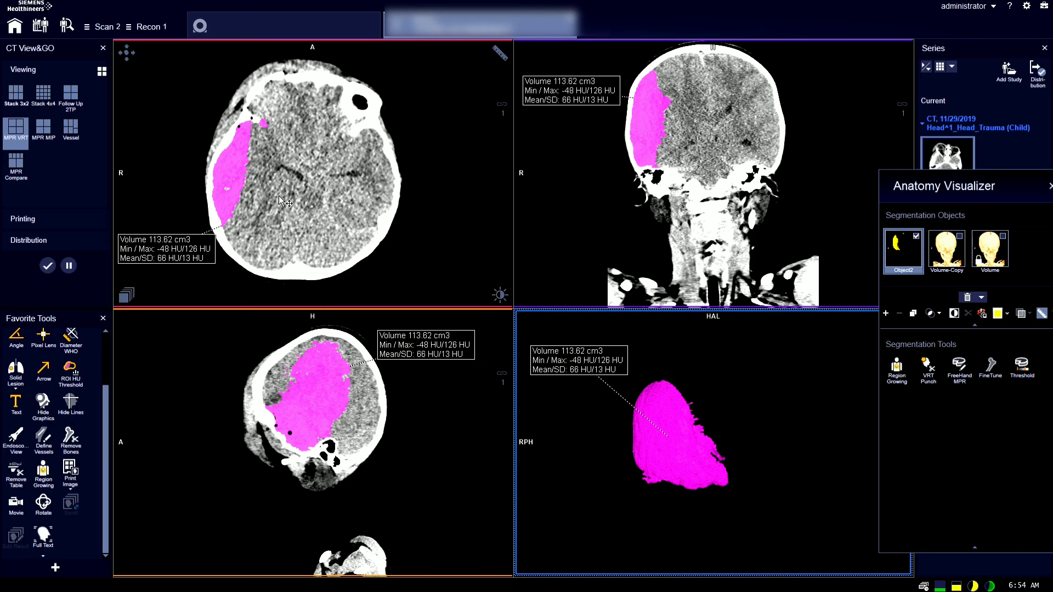
left_click(314, 211)
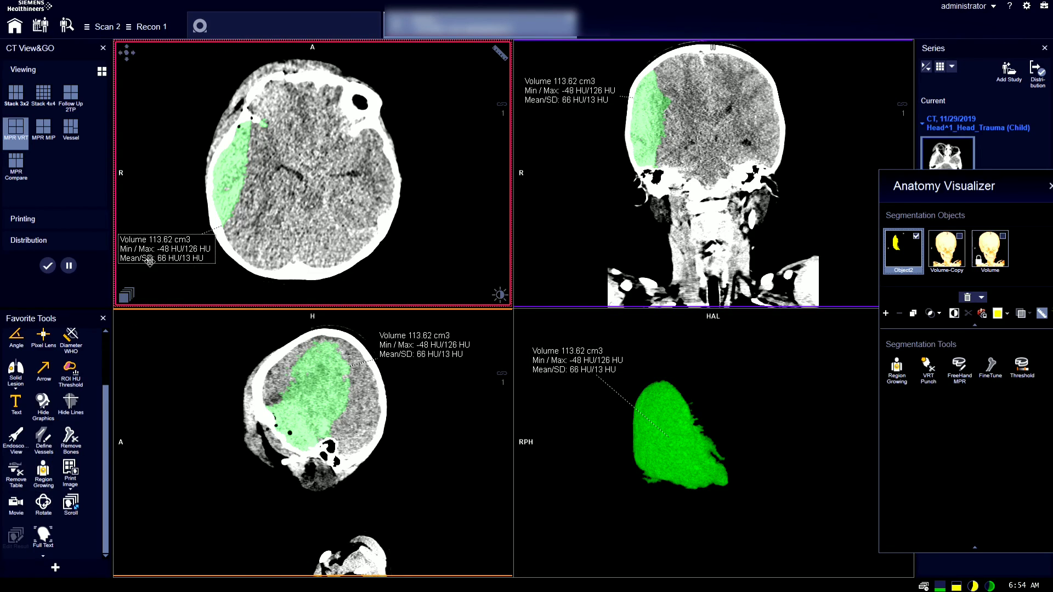
left_click_drag(145, 247, 147, 260)
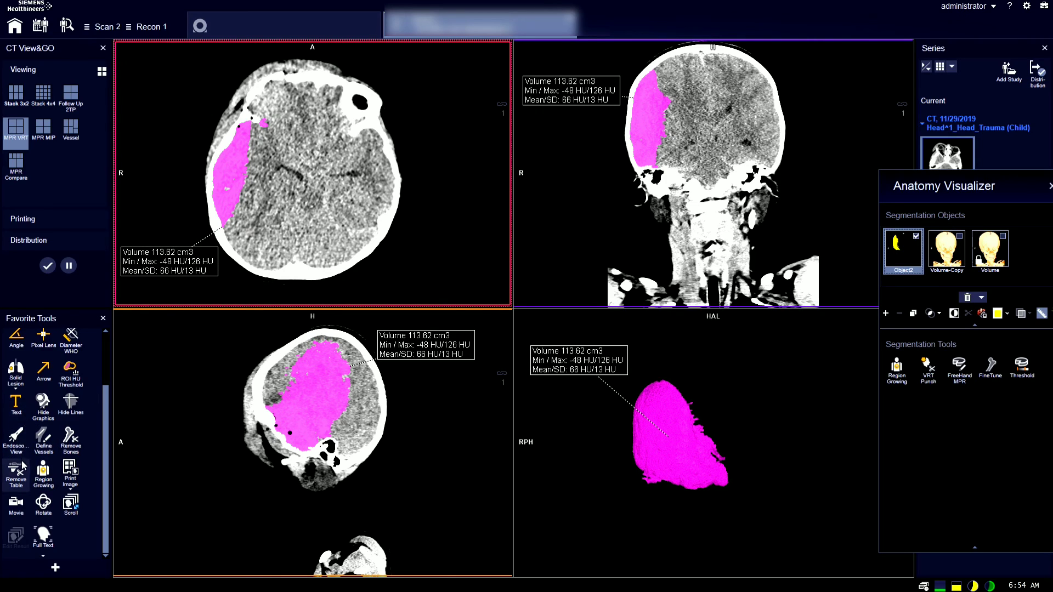
- Take snapshots of the axial, coronal, sagittal and volume rendering views with the lesion's volume evaluation
scroll(33, 466, "up", 3)
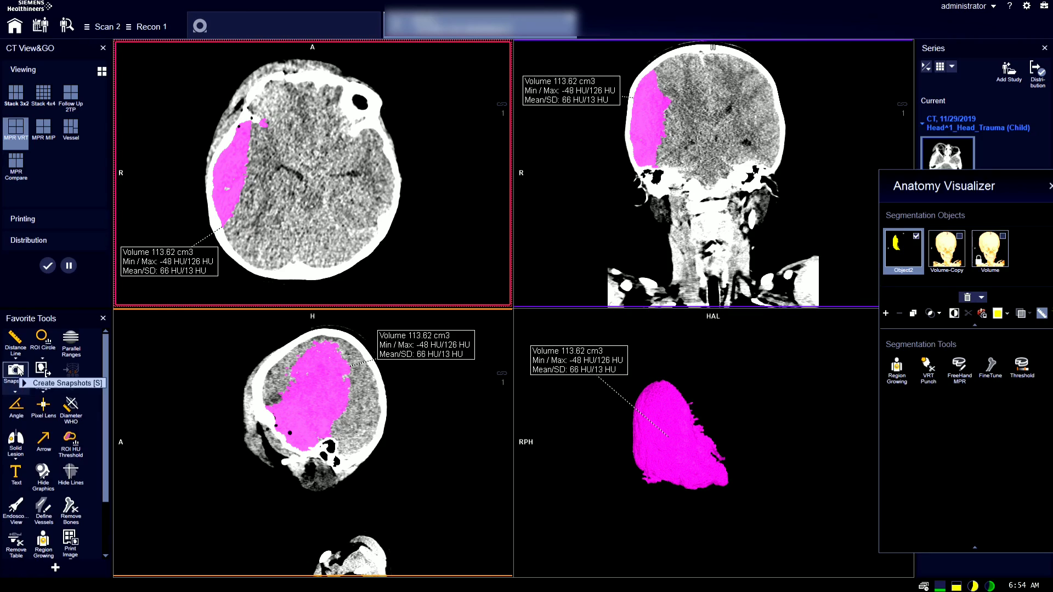
left_click(616, 218)
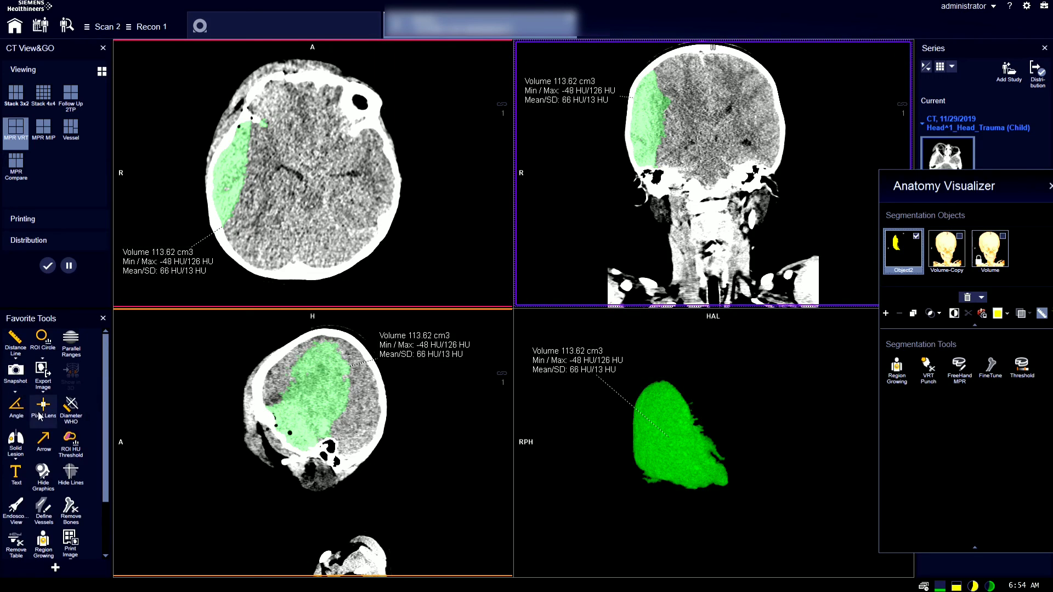
left_click(313, 436)
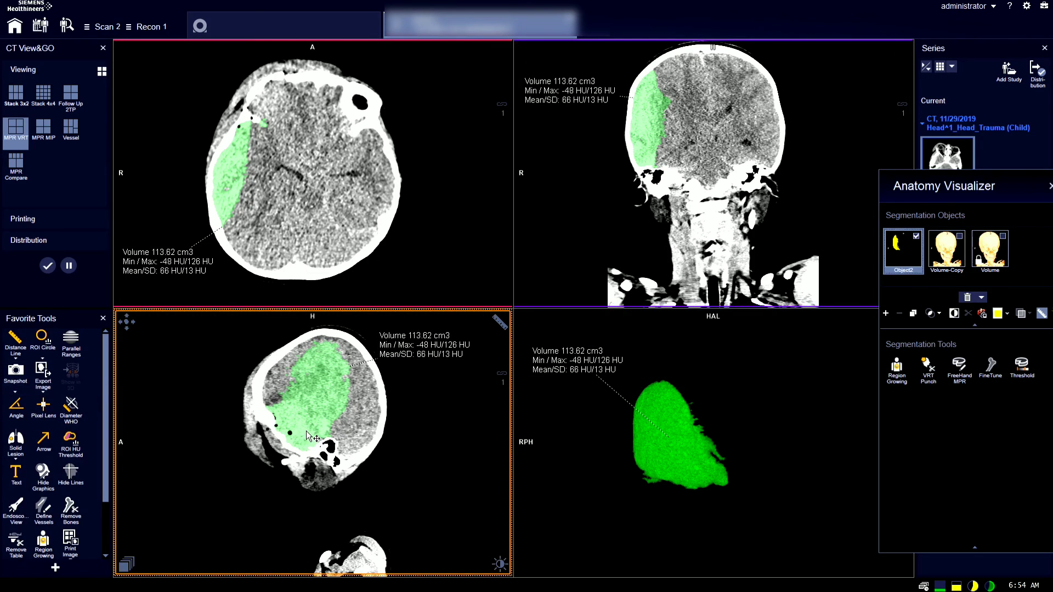
left_click(16, 371)
left_click(653, 438)
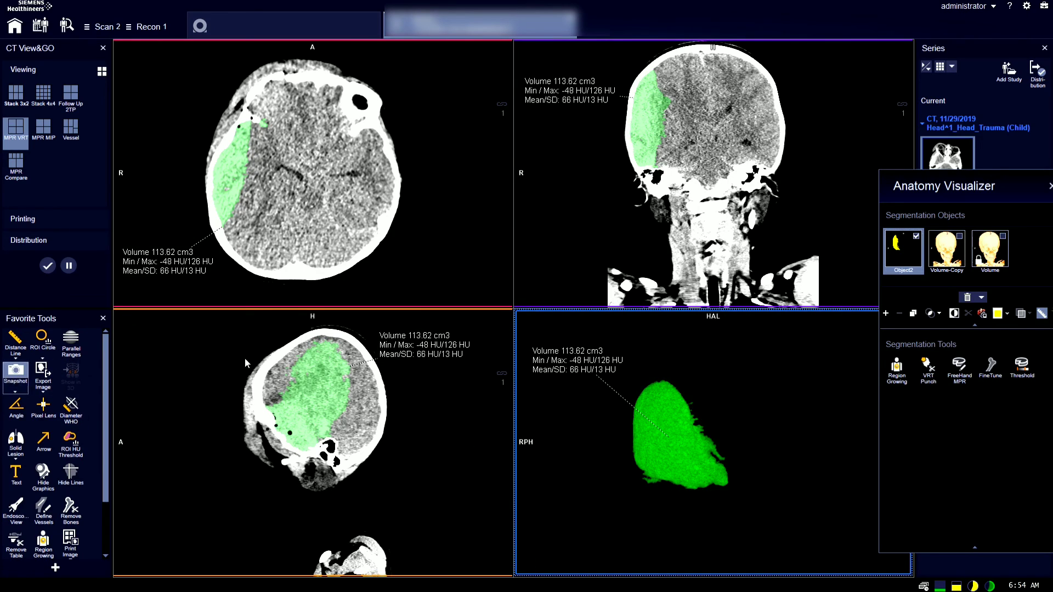
- Rotate the lesion's volume rendering to a narrow edge-on view and take a layout snapshot of all four views
left_click_drag(795, 487, 680, 484)
left_click_drag(799, 494, 731, 483)
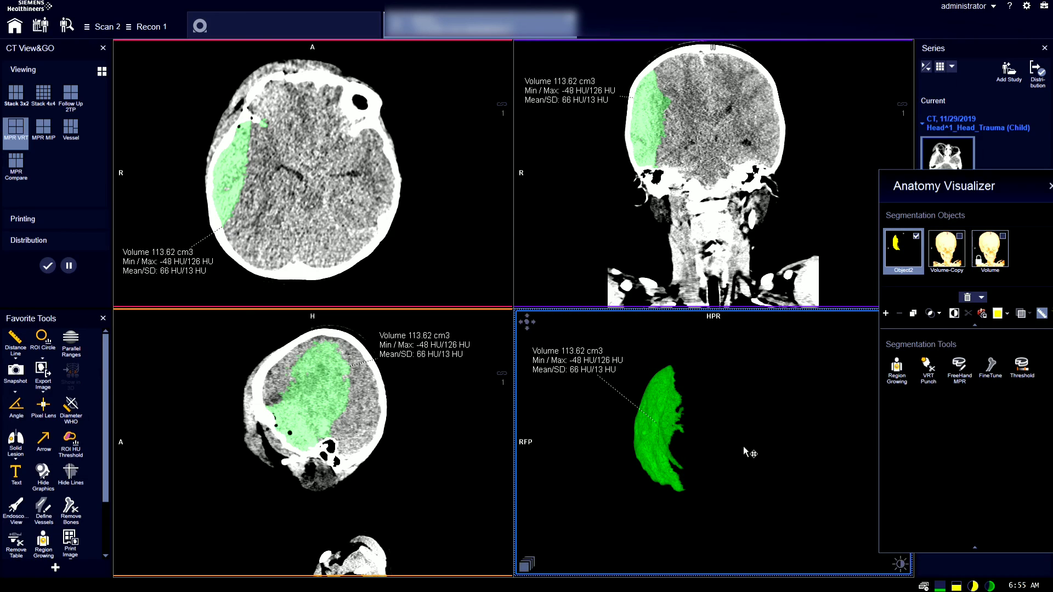
left_click(20, 391)
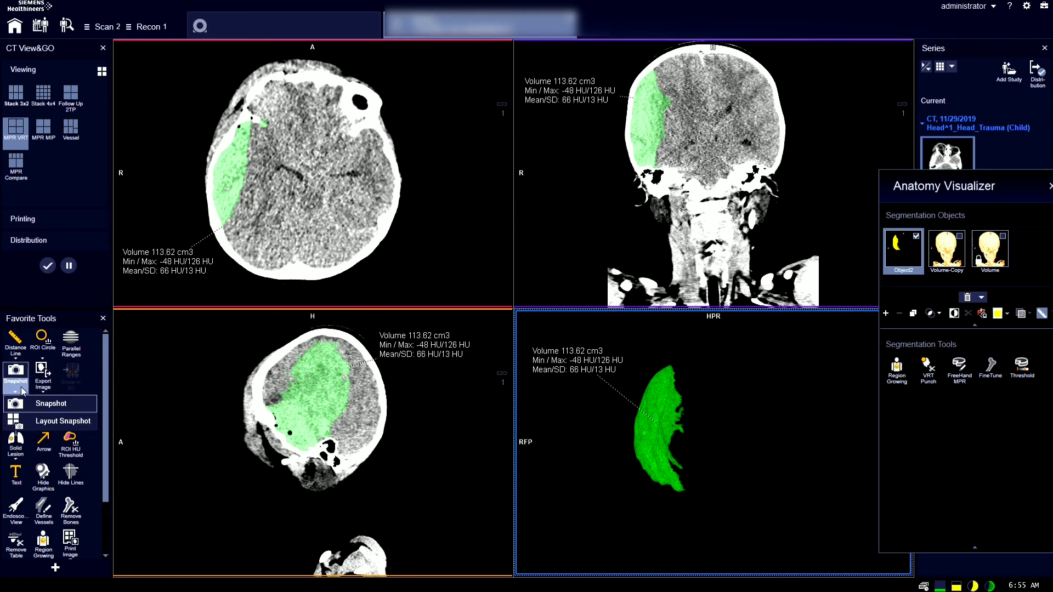
left_click(44, 422)
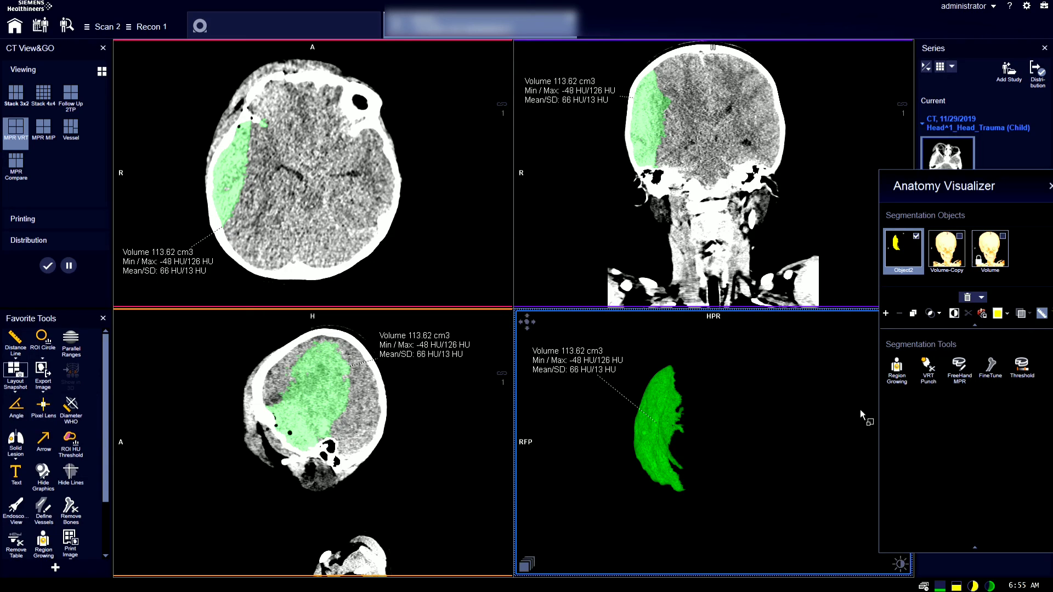
- Open the Results CT View&GO series, review the saved snapshots including the four-view layout snapshot, and close it
double_click(947, 257)
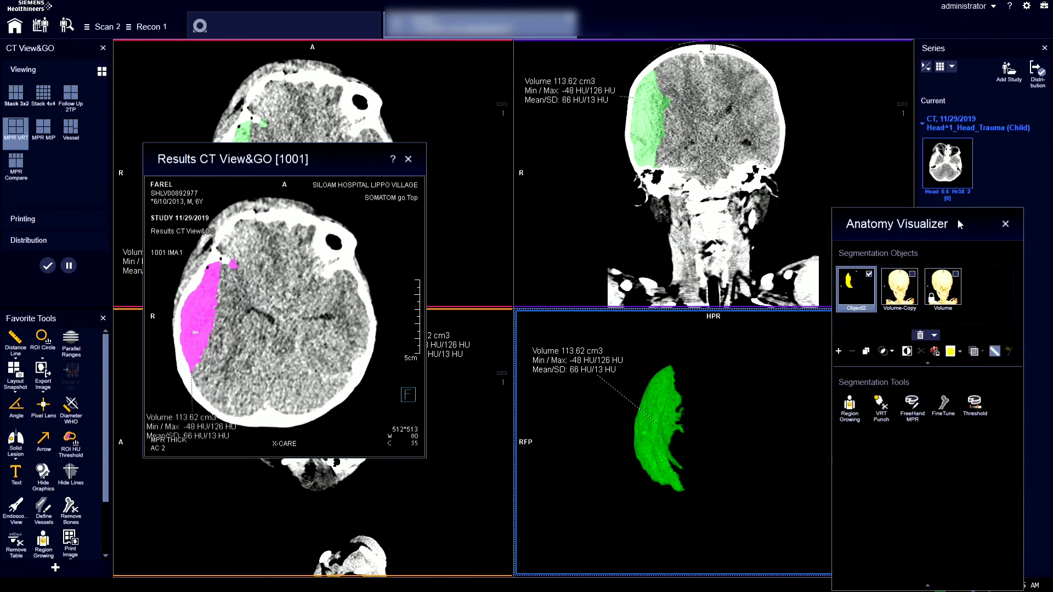
scroll(310, 242, "down", 2)
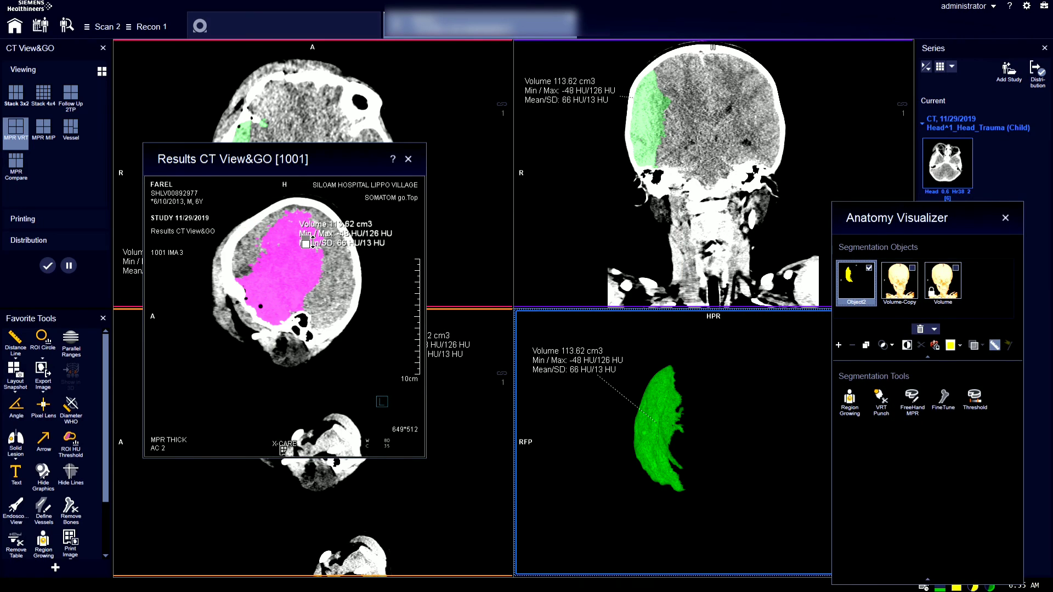
scroll(310, 241, "down", 1)
scroll(310, 242, "up", 1)
scroll(307, 240, "down", 2)
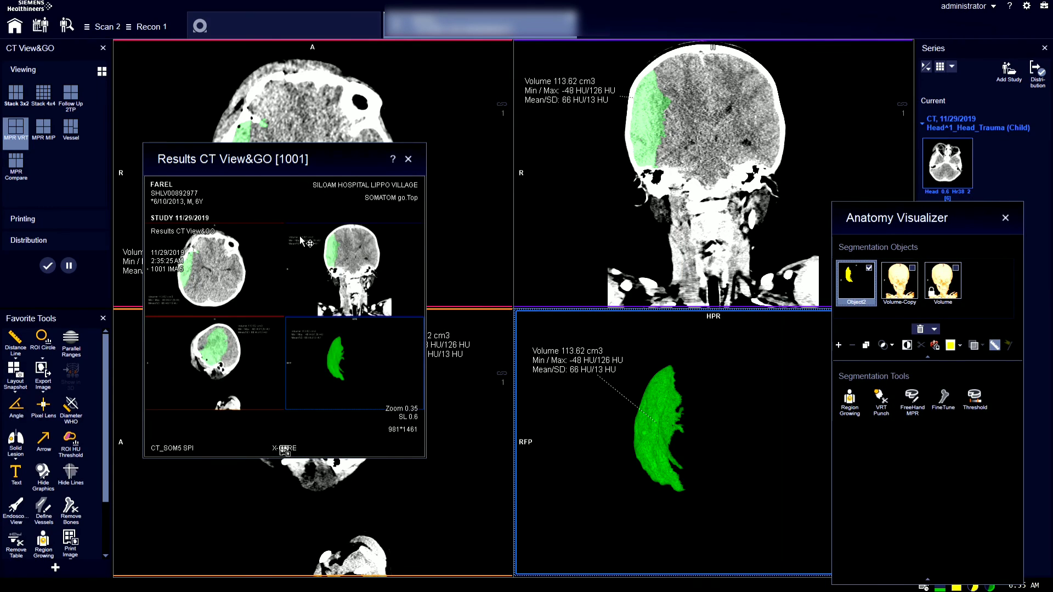
scroll(302, 240, "down", 1)
scroll(302, 240, "up", 1)
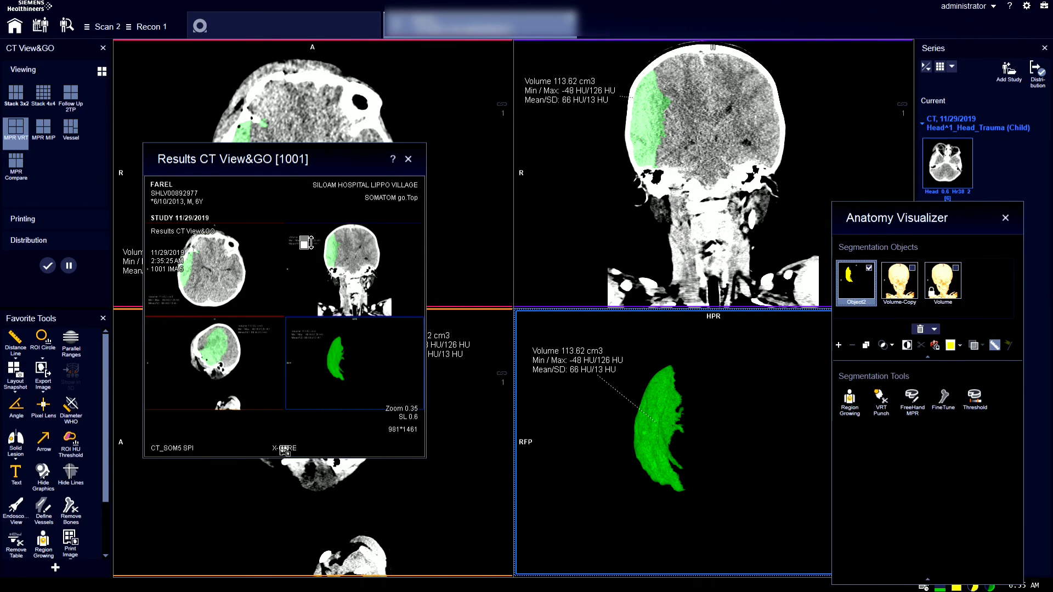
left_click(407, 161)
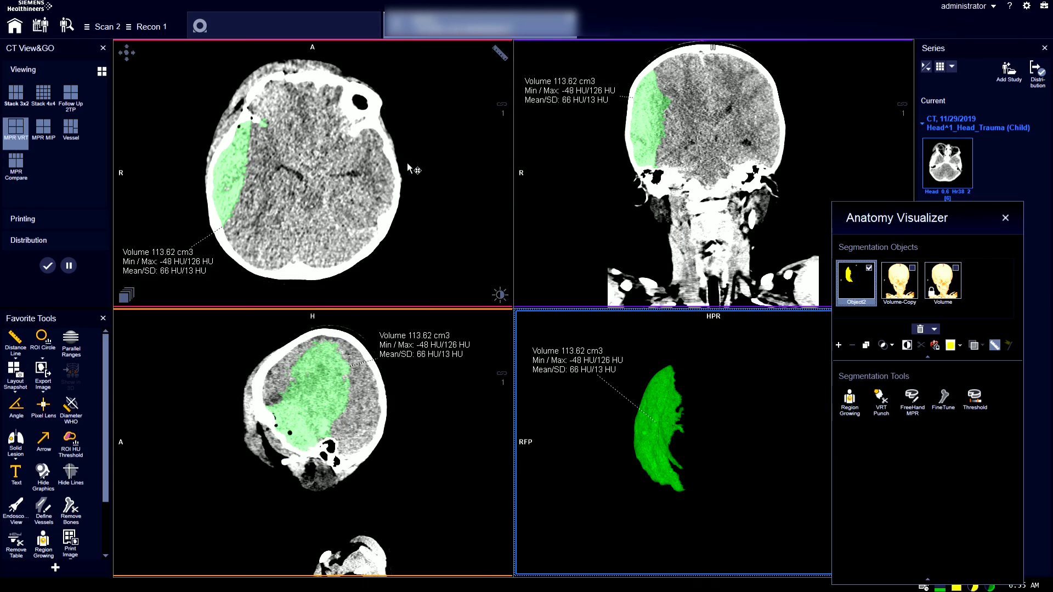
- Close the Anatomy Visualizer and complete the head trauma study to return to the Patient Browser
left_click(1006, 219)
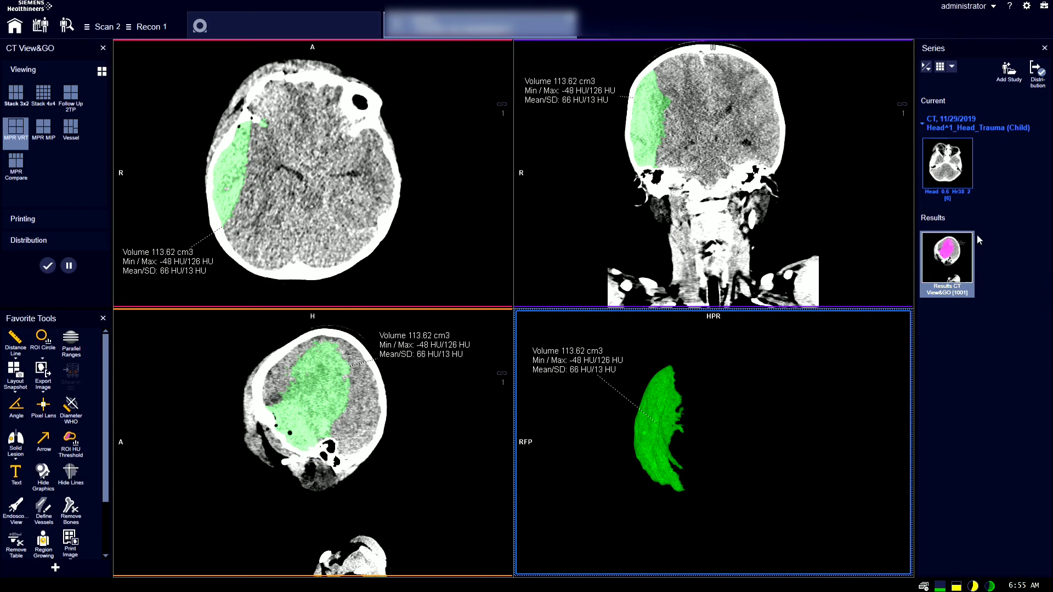
right_click(136, 319)
left_click(47, 267)
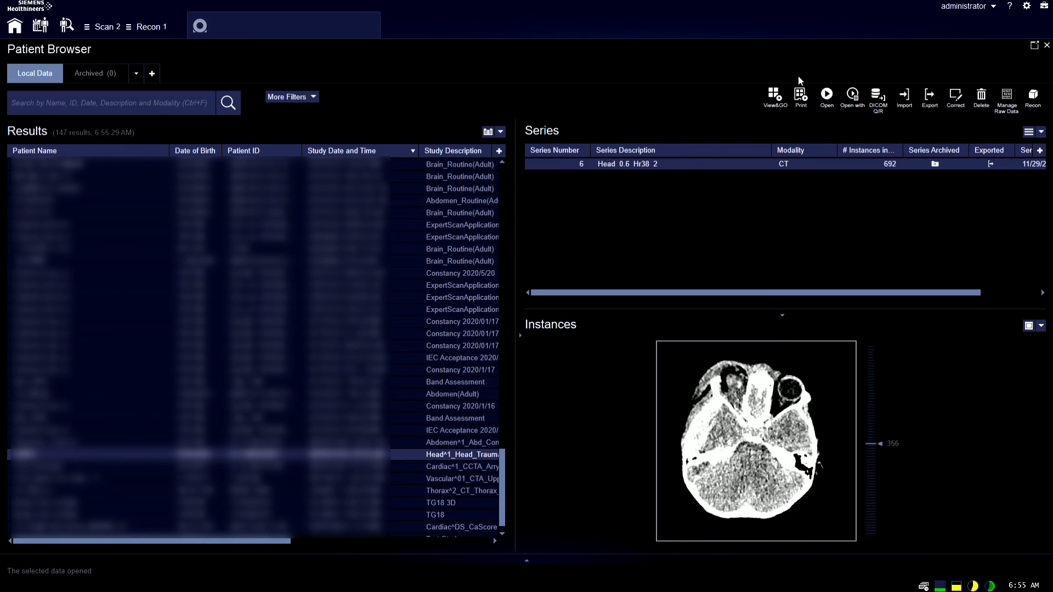
left_click(1027, 6)
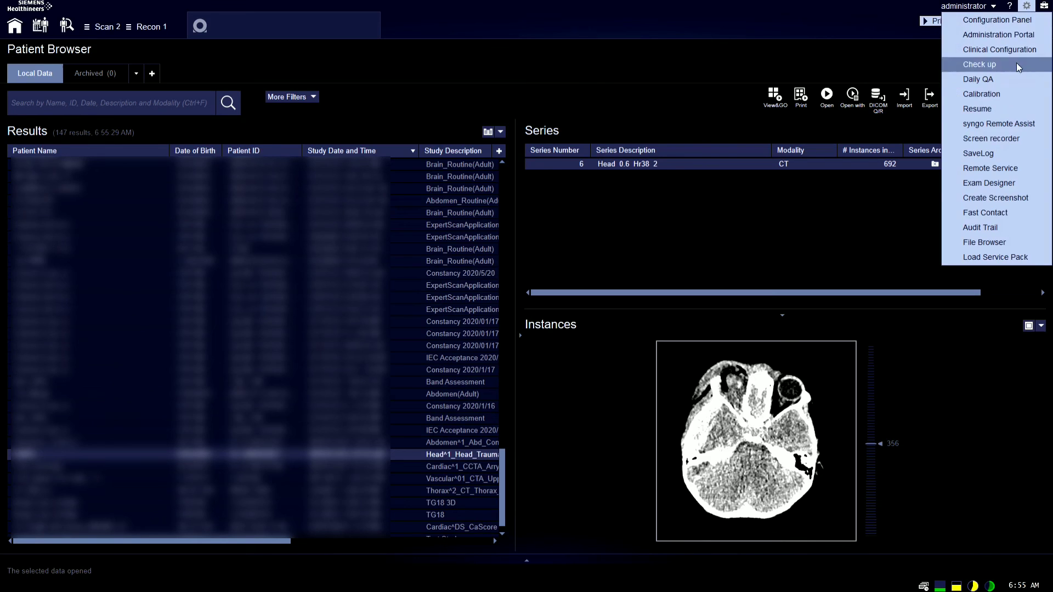
left_click(998, 141)
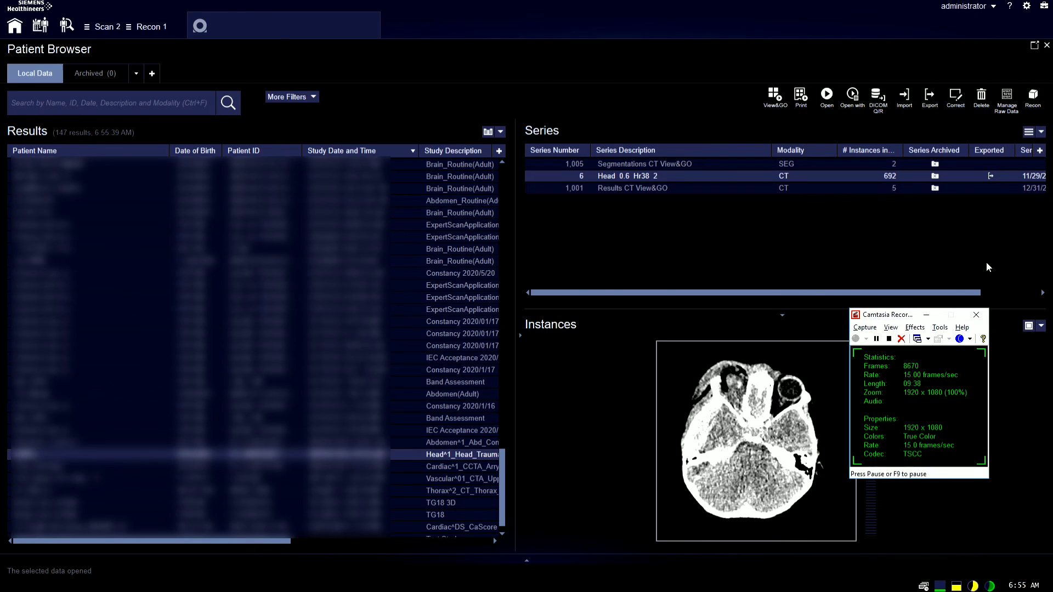